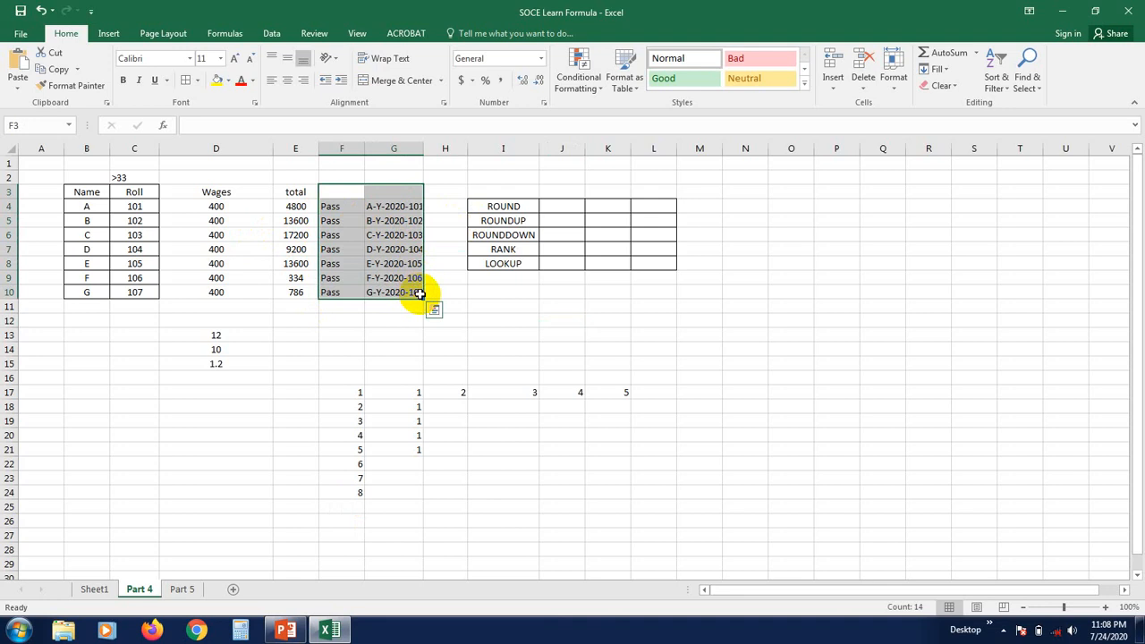
Clear the contents of F3:G10, the block D12:N28 and the criterion in cell C2.
key("Delete")
left_click_drag(225, 326, 764, 545)
key("Delete")
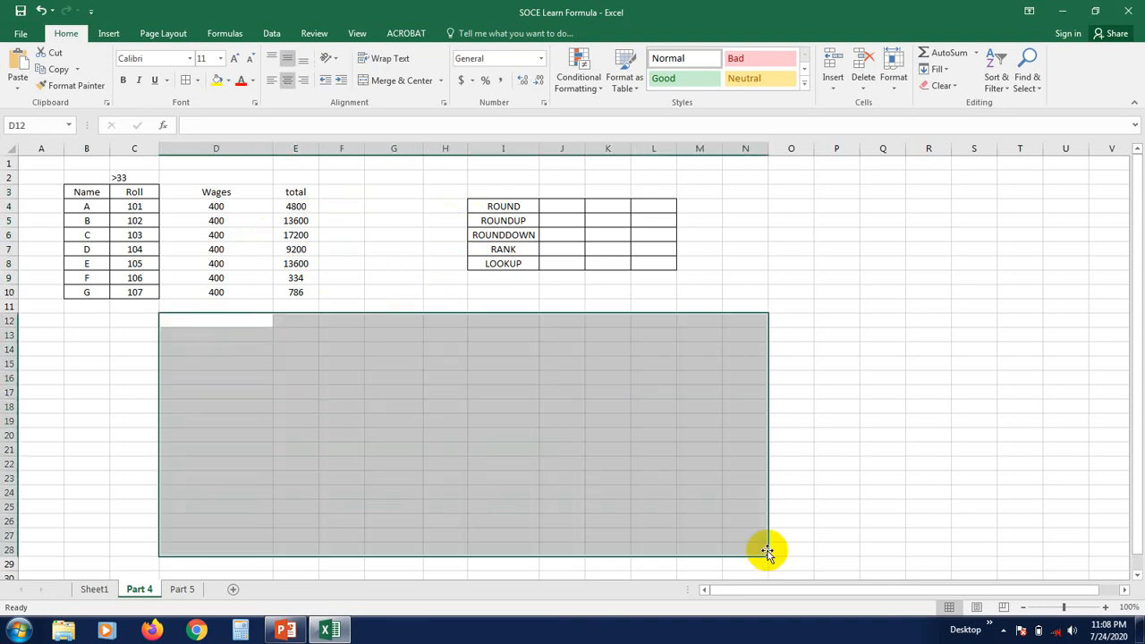
left_click(934, 462)
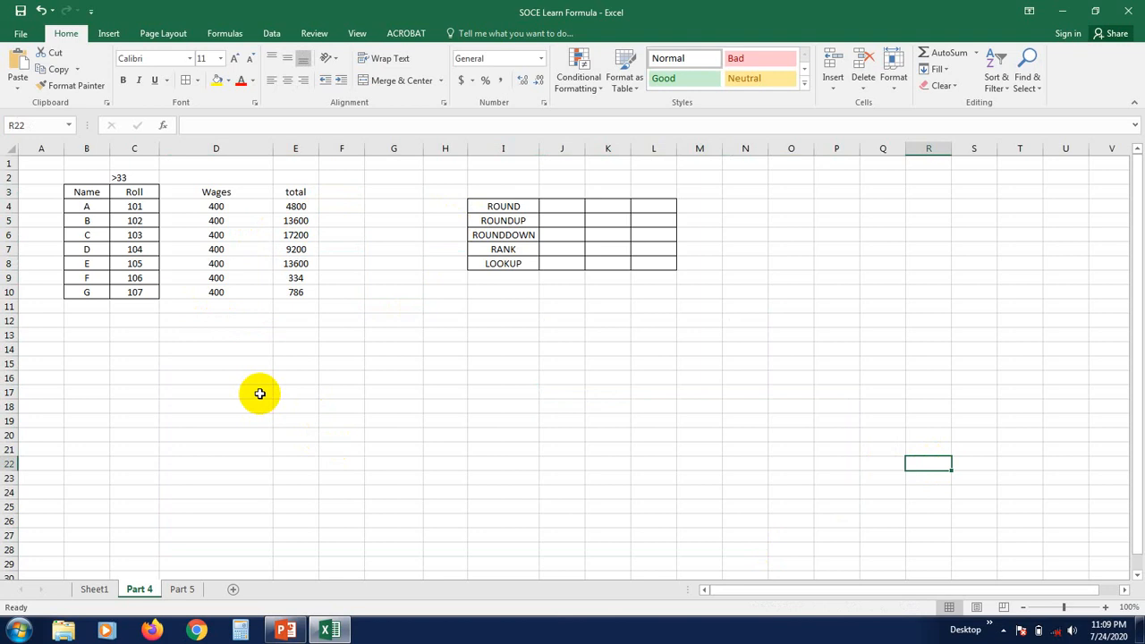
left_click(145, 182)
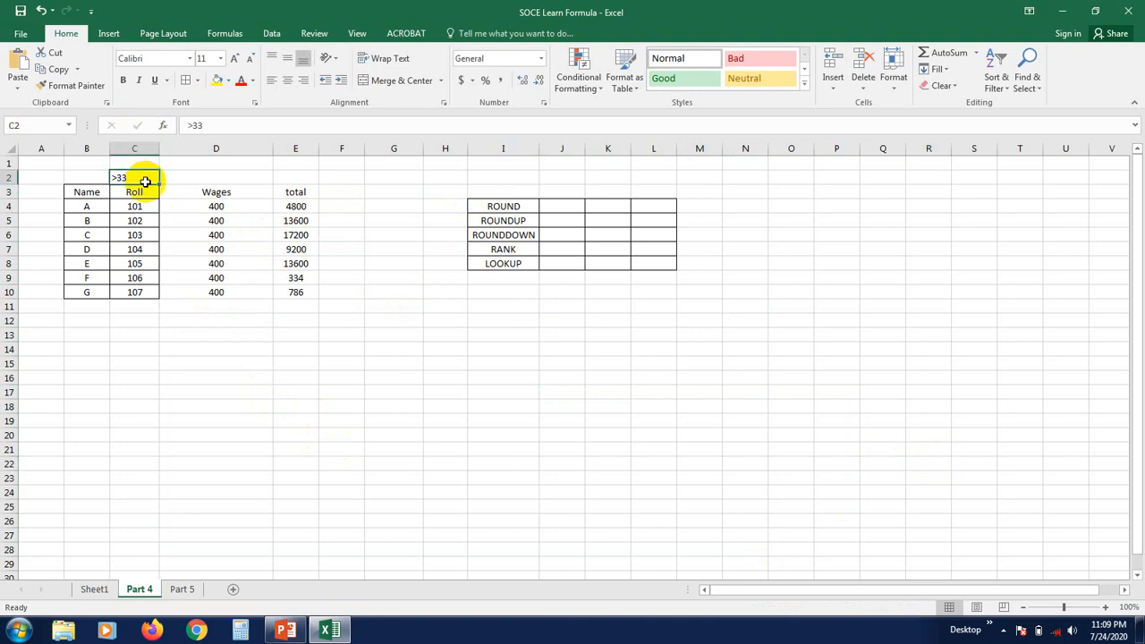
key("Delete")
left_click(215, 306)
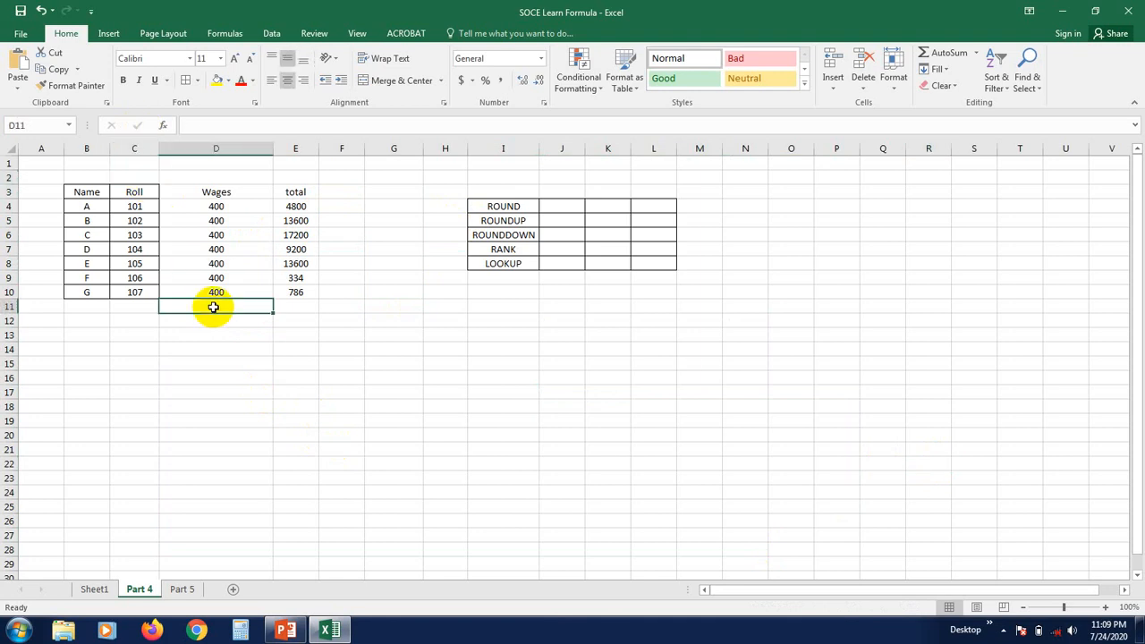
left_click(486, 335)
left_click(527, 212)
left_click(493, 332)
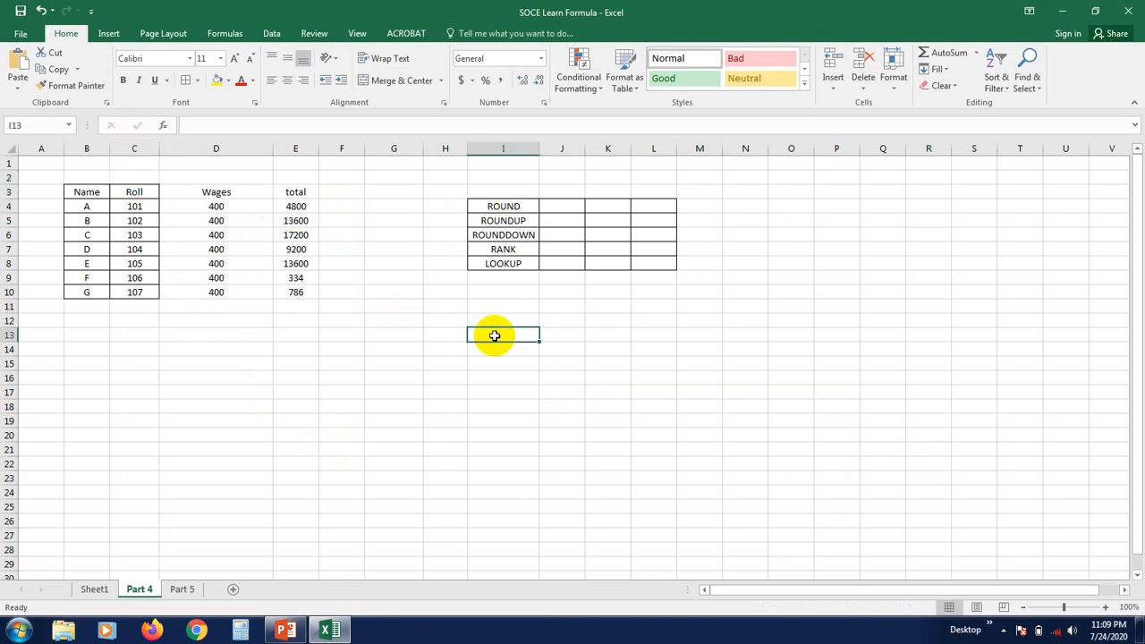
Enter the sample numbers 12.45, 43.465, 23.67 and 12.05 in cells E16 to E19.
left_click(312, 378)
type("12")
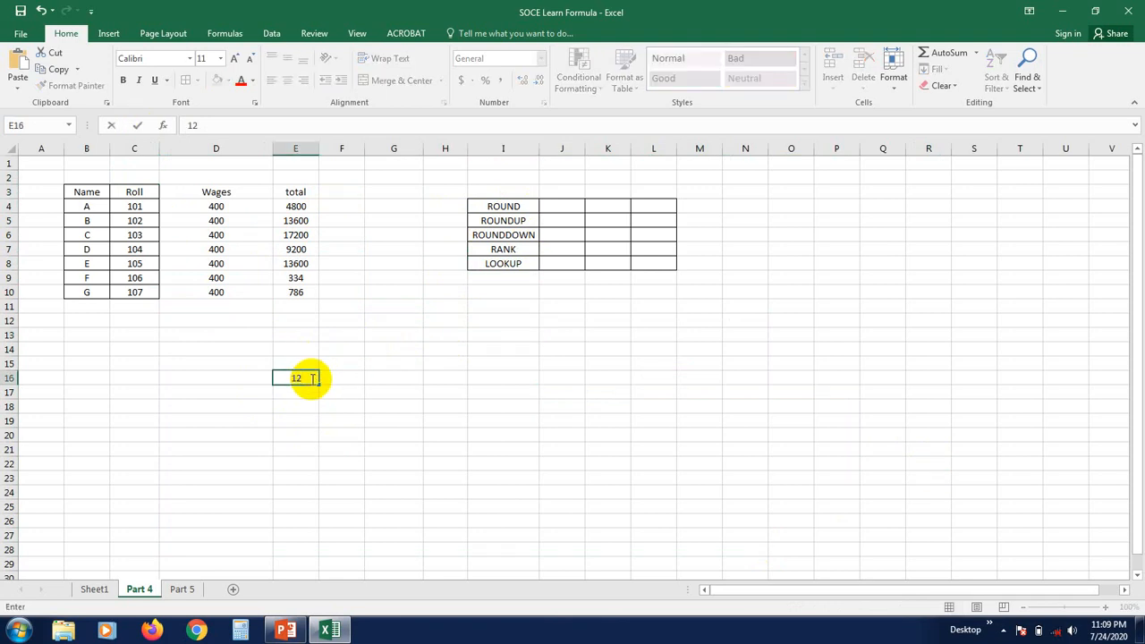
type(".45")
left_click(304, 395)
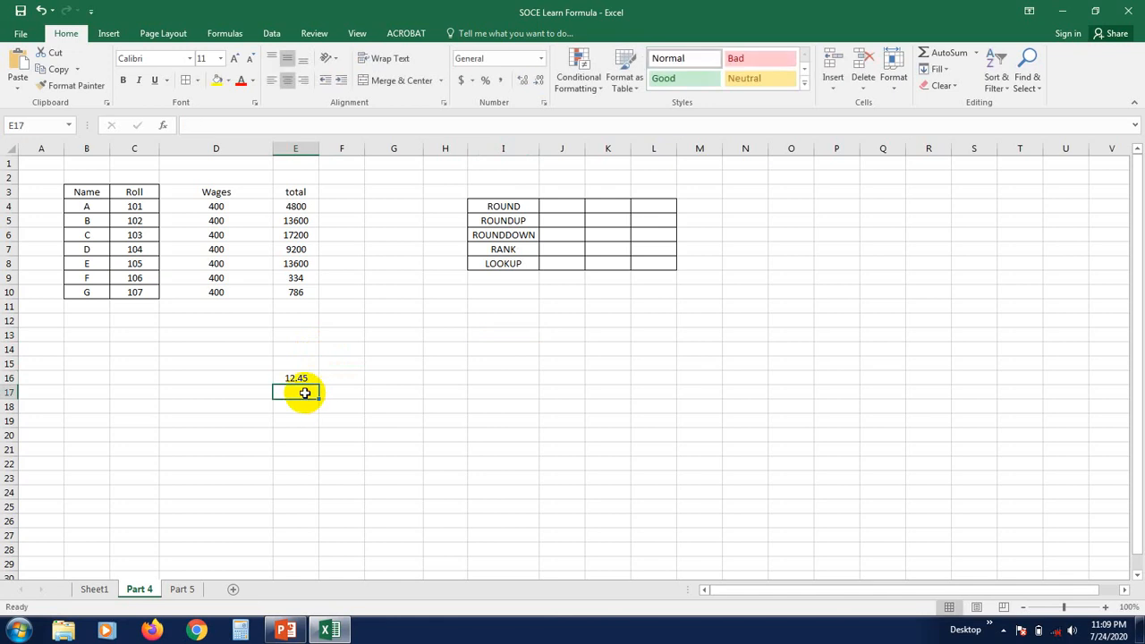
type("43.")
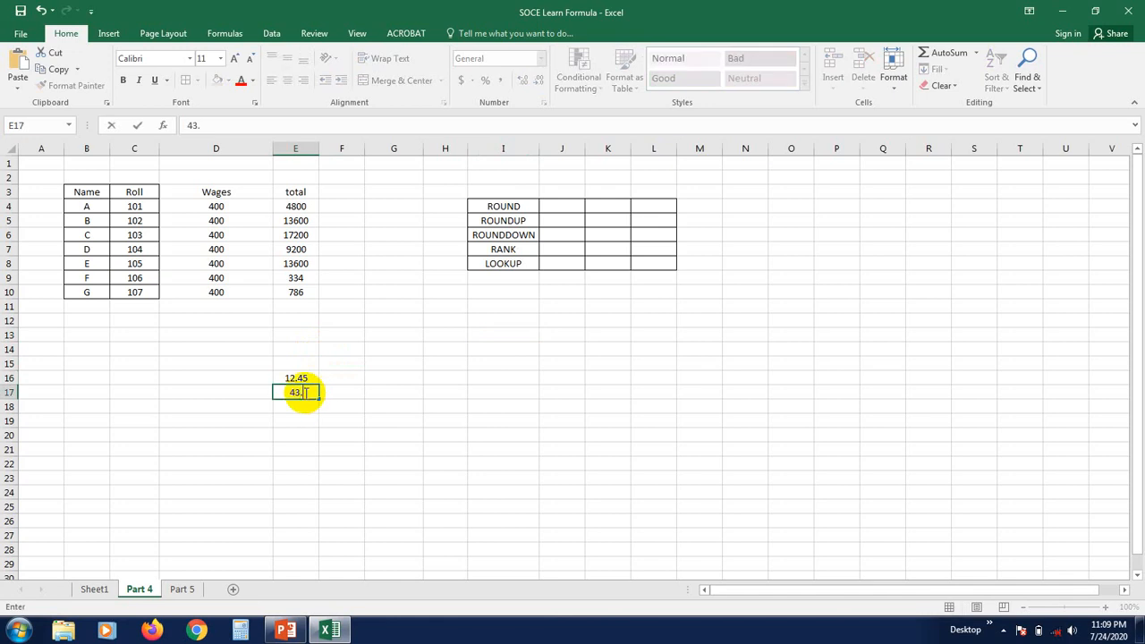
type("465")
left_click(307, 408)
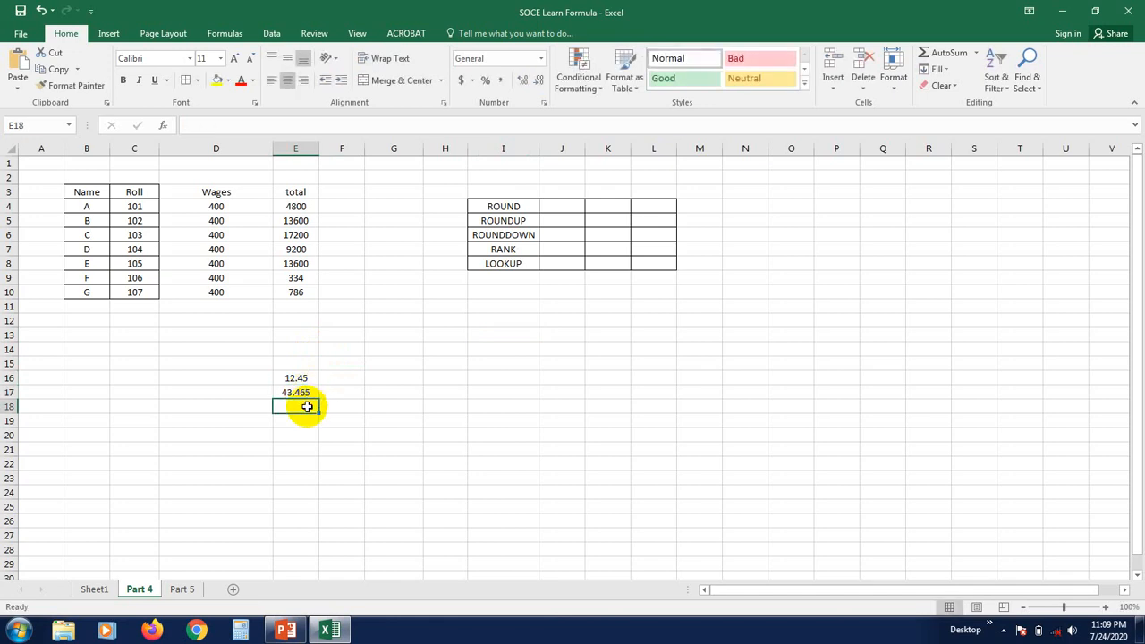
type("23")
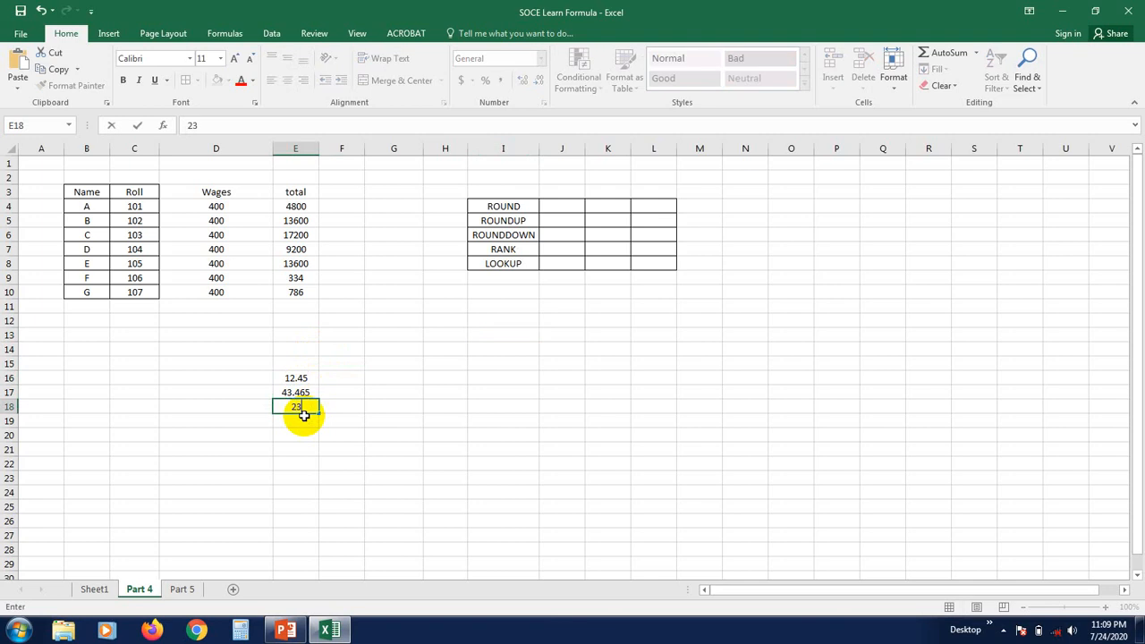
type(".67")
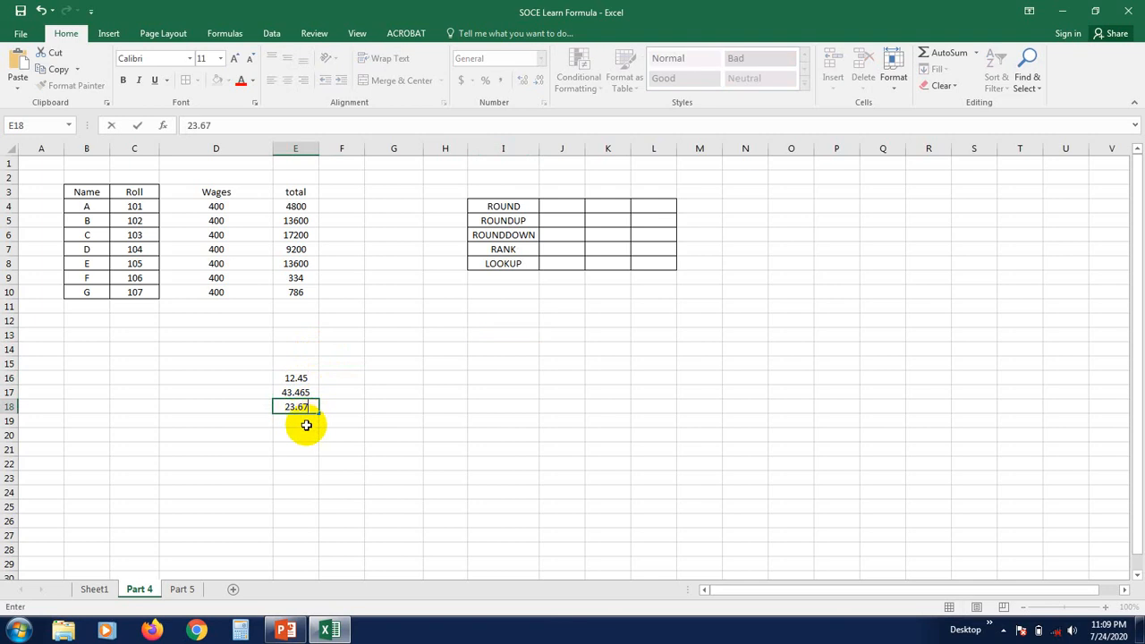
key("Return")
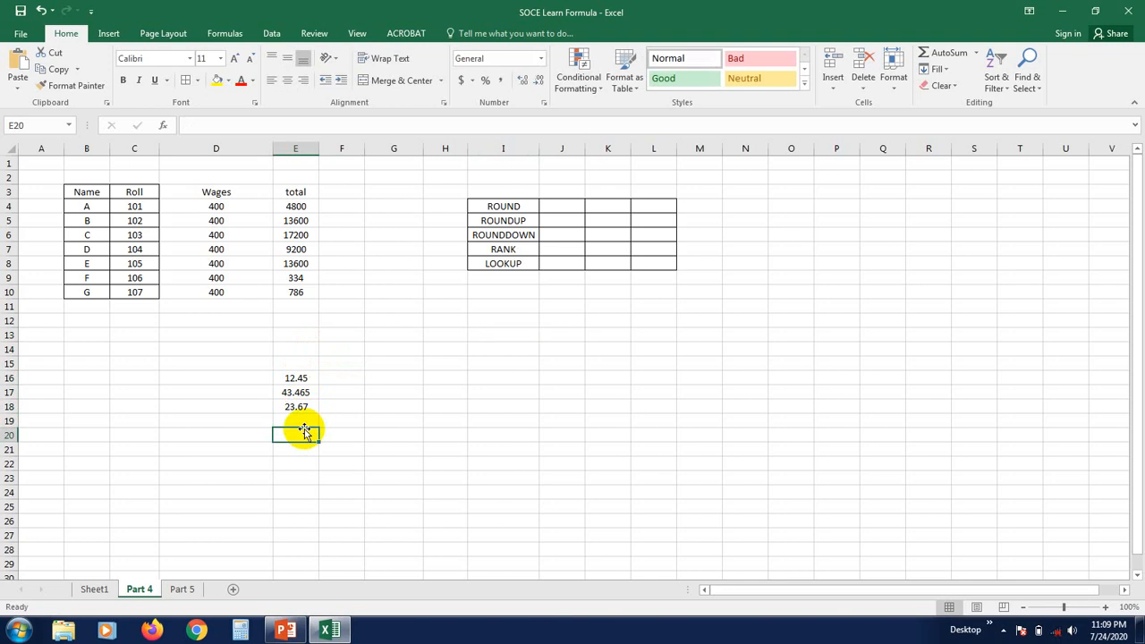
left_click(301, 418)
type("12.05")
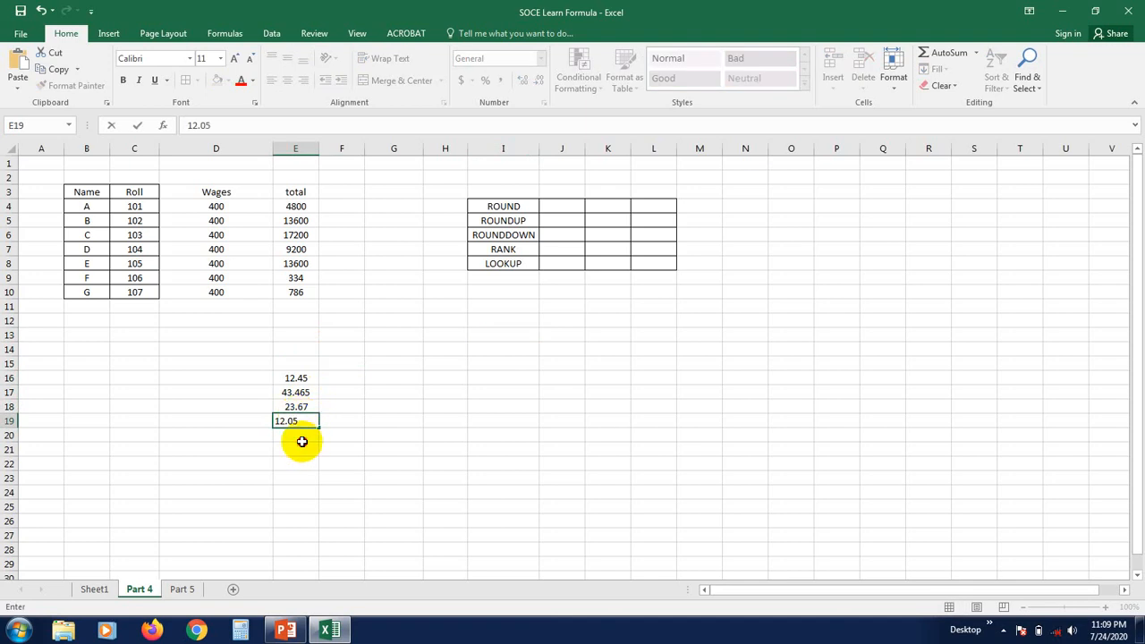
left_click(302, 437)
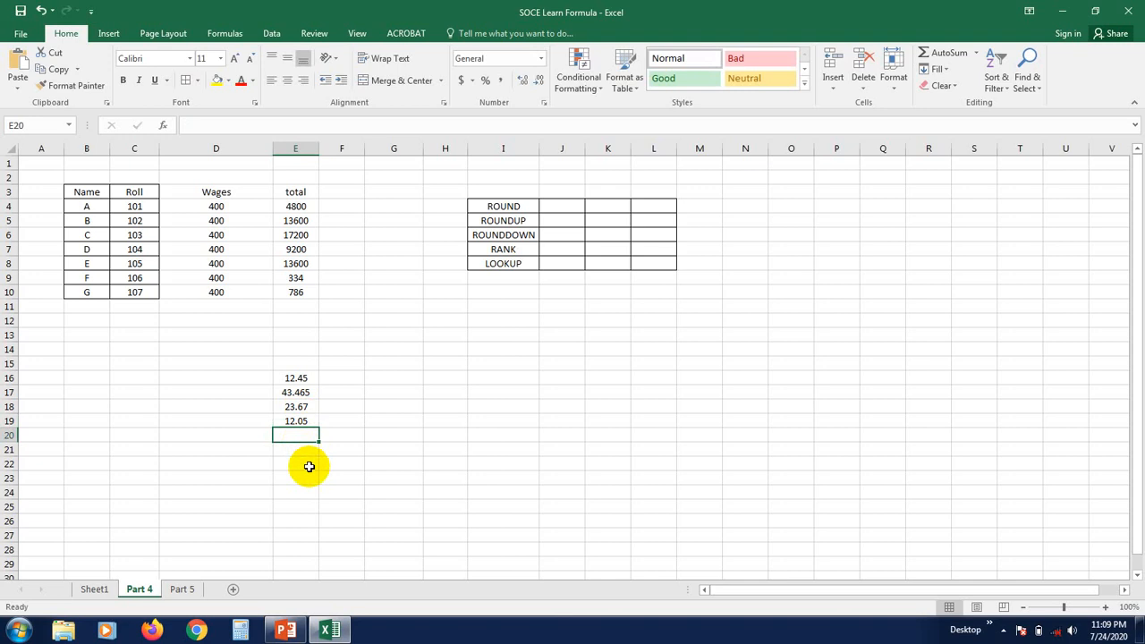
left_click(304, 463)
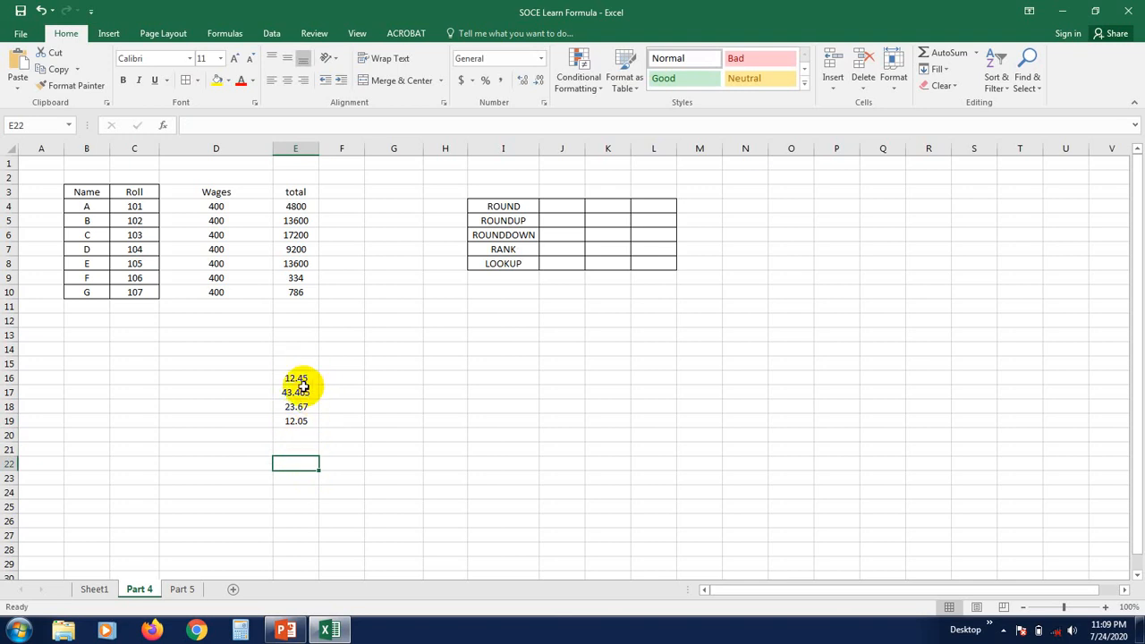
Add the column headings ROUND, ROUNDUP and RD in cells F15 to H15, beside the sample numbers.
left_click(340, 367)
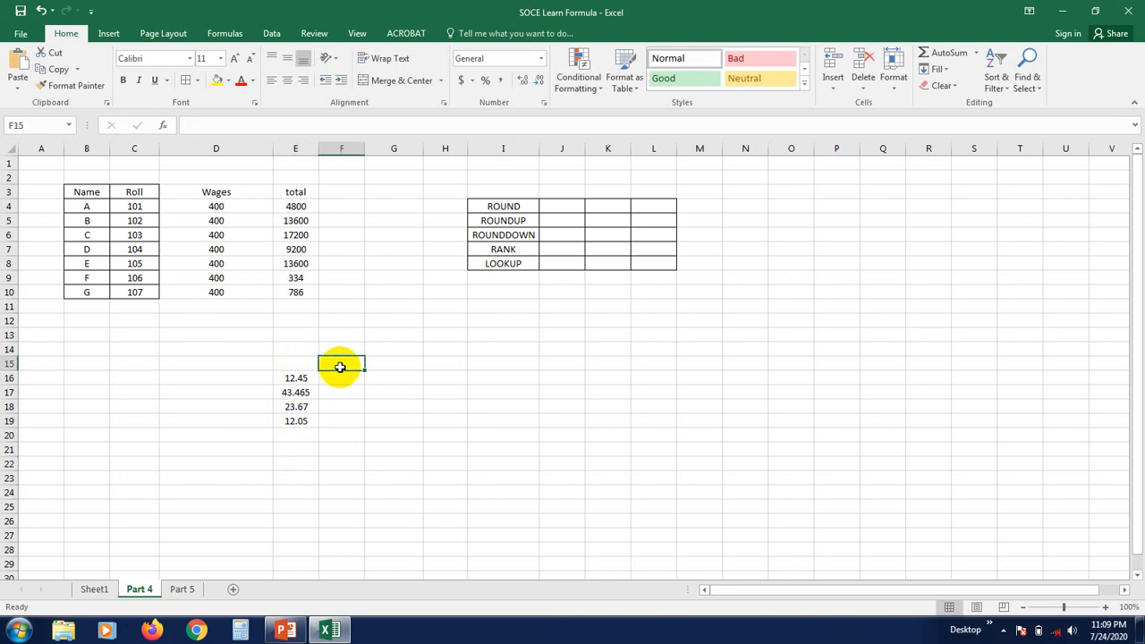
type("ROU")
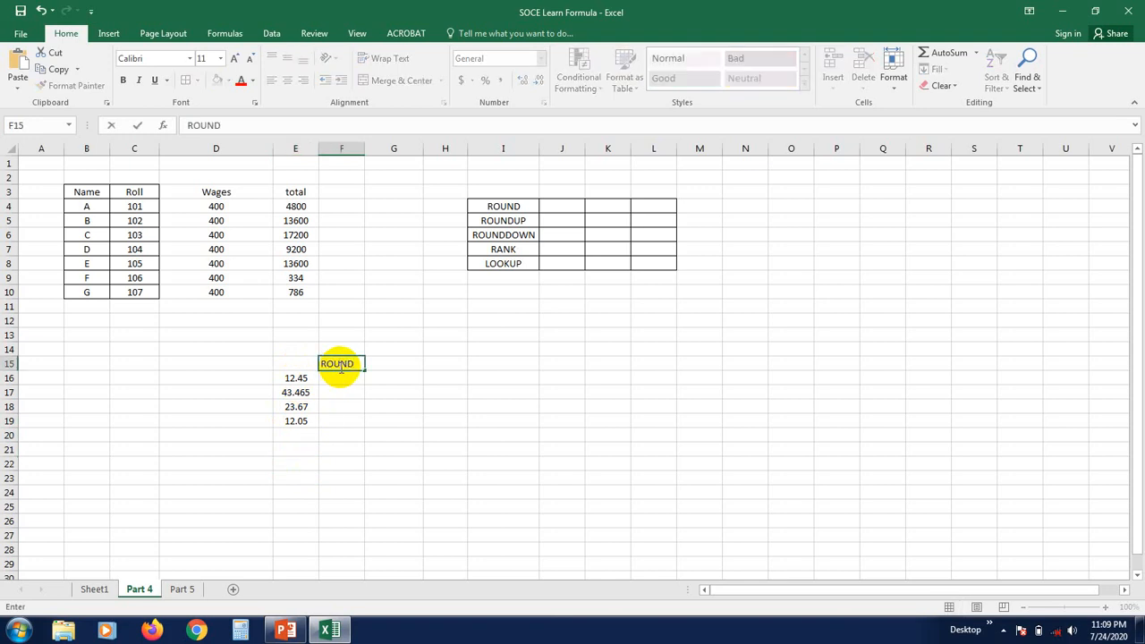
type("ND")
key("Tab")
type("RO")
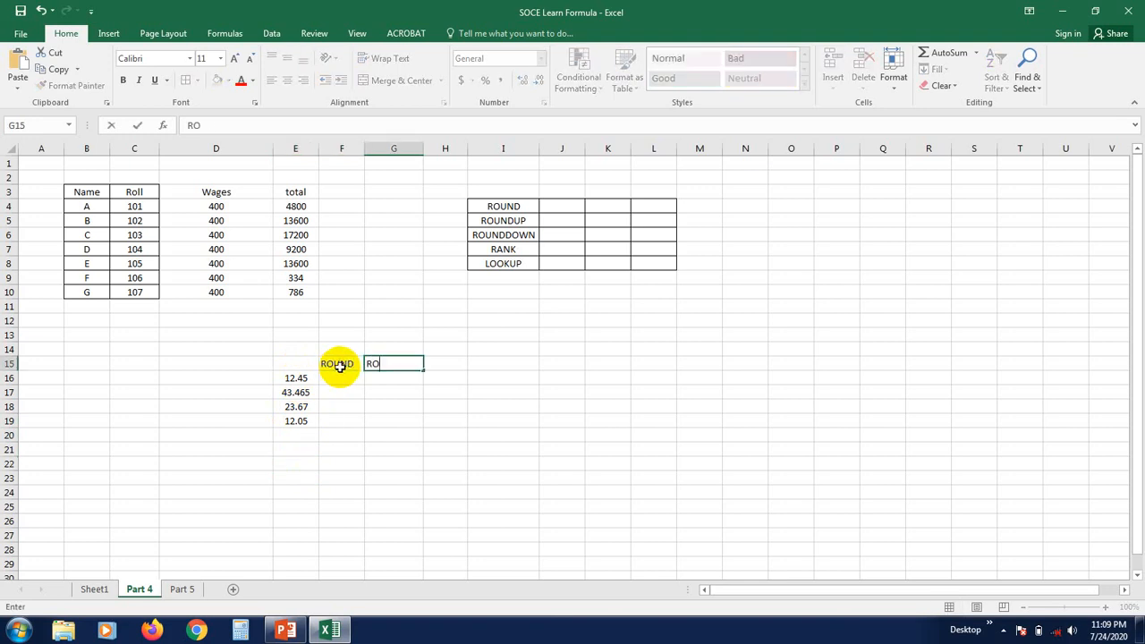
type("UNDU")
key("Tab")
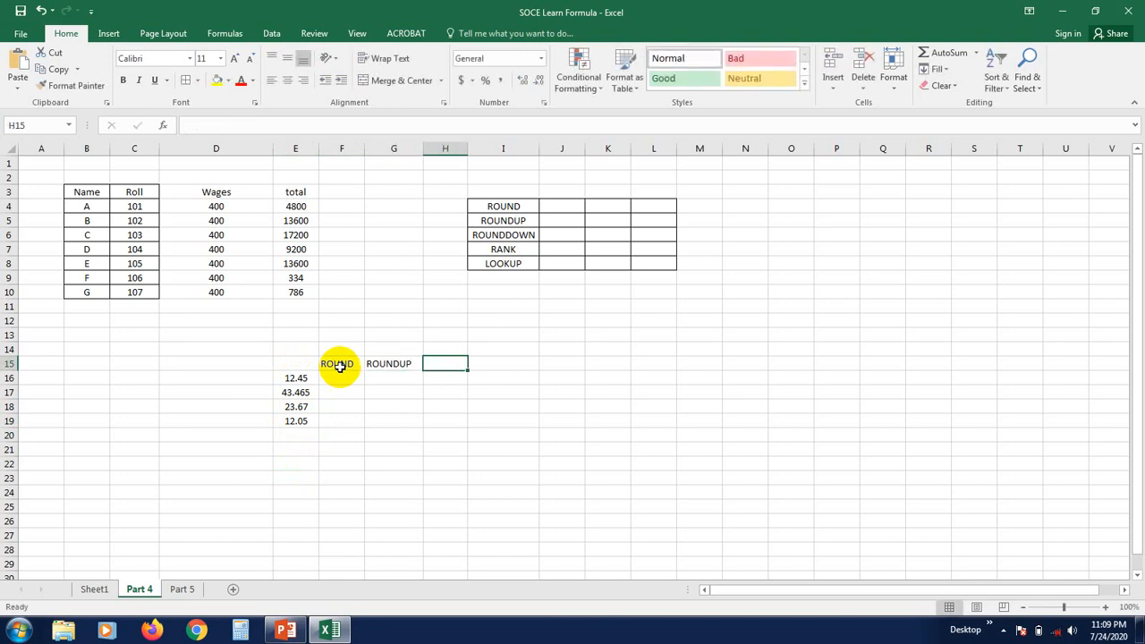
type("ROUND")
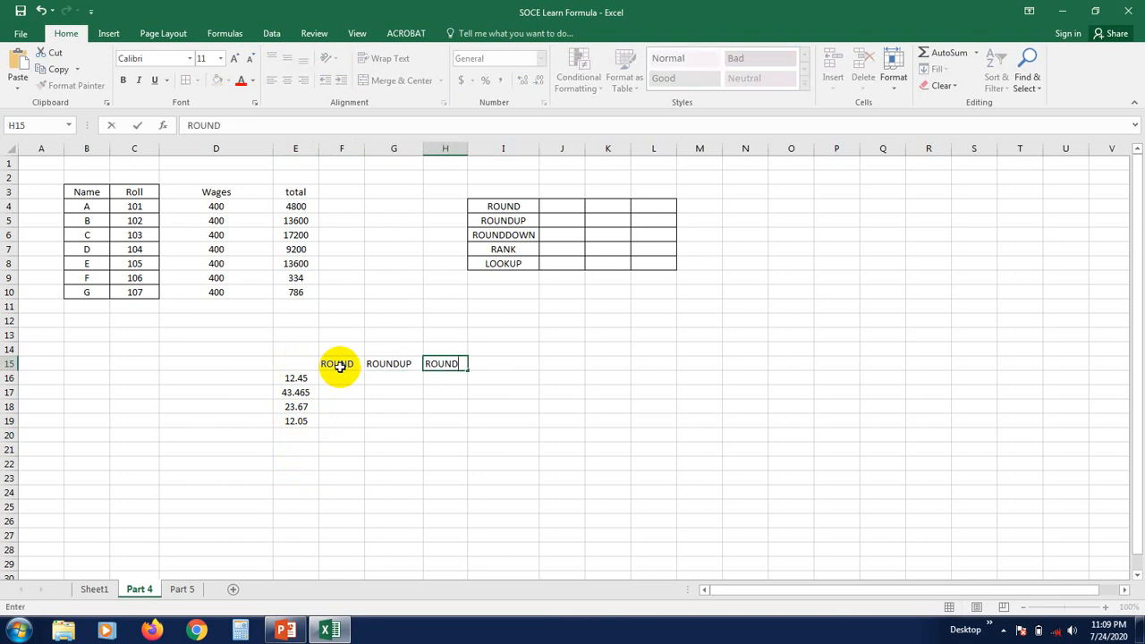
key("BackSpace")
key("BackSpace")
key("BackSpace")
key("BackSpace")
type("D")
left_click(440, 460)
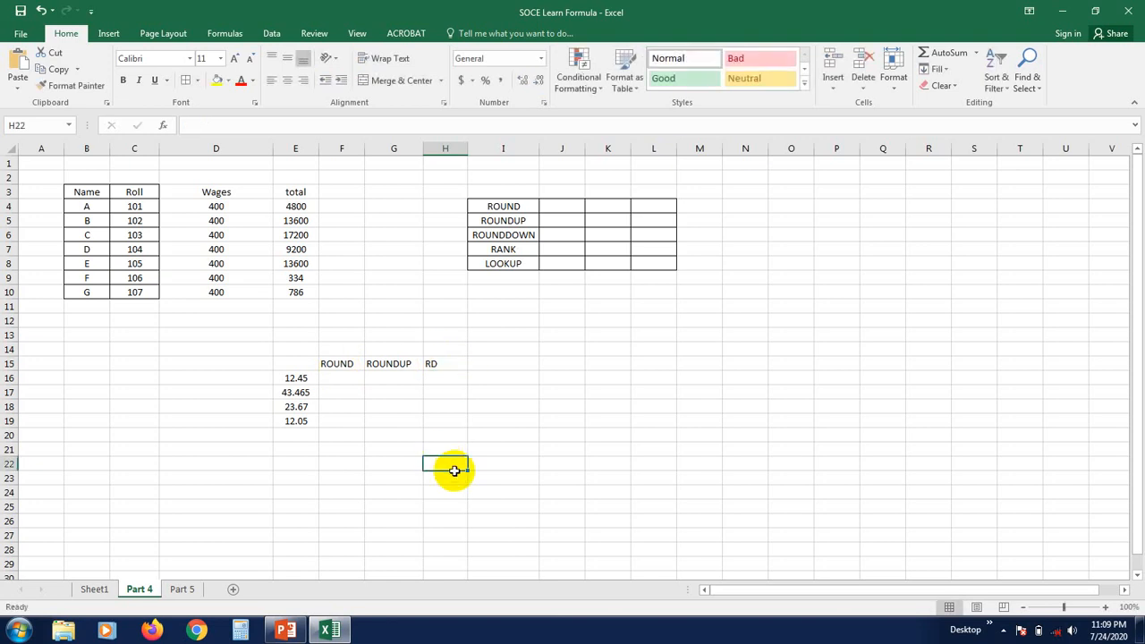
left_click(435, 366)
left_click(376, 404)
Enter the formula =ROUND(E16,0) in cell F16 to round the first sample number to zero decimals.
left_click(337, 379)
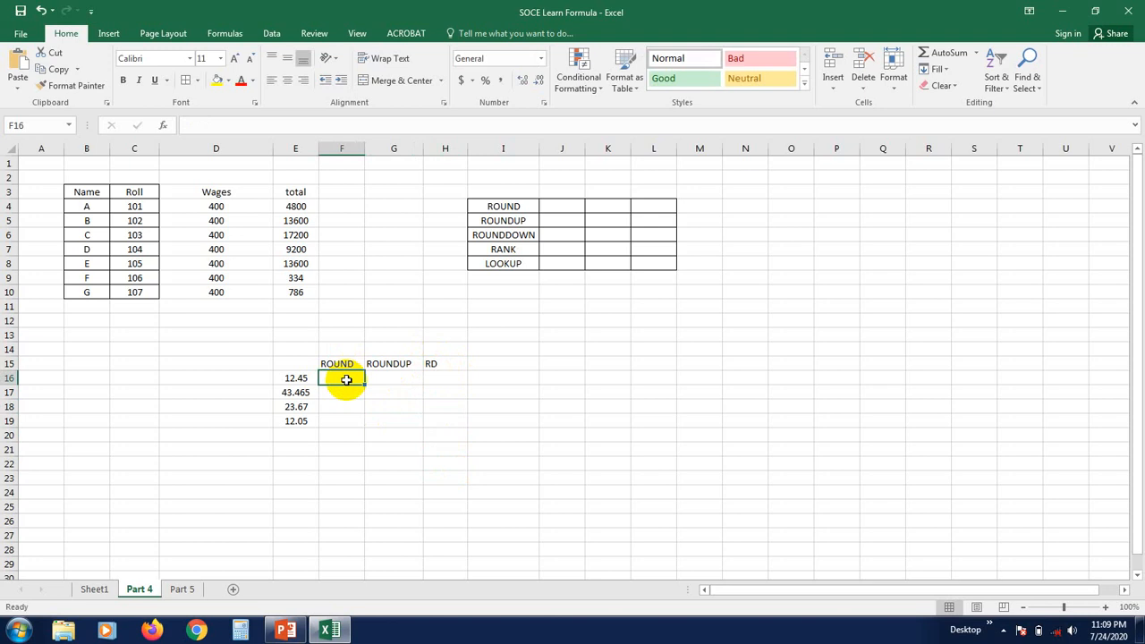
type("=")
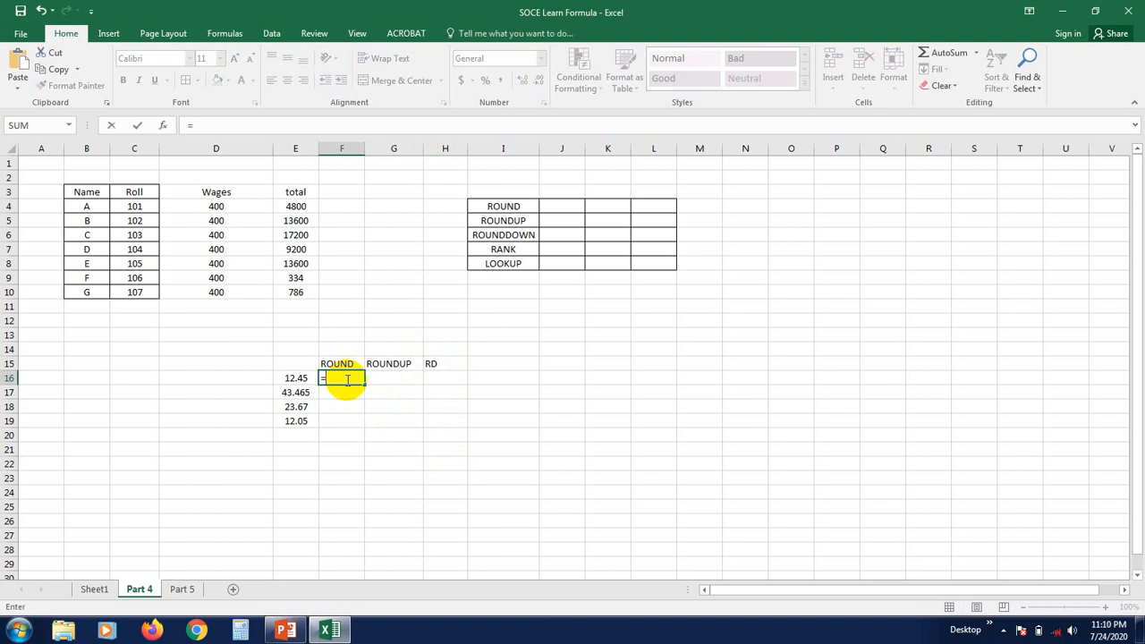
type("ROUND")
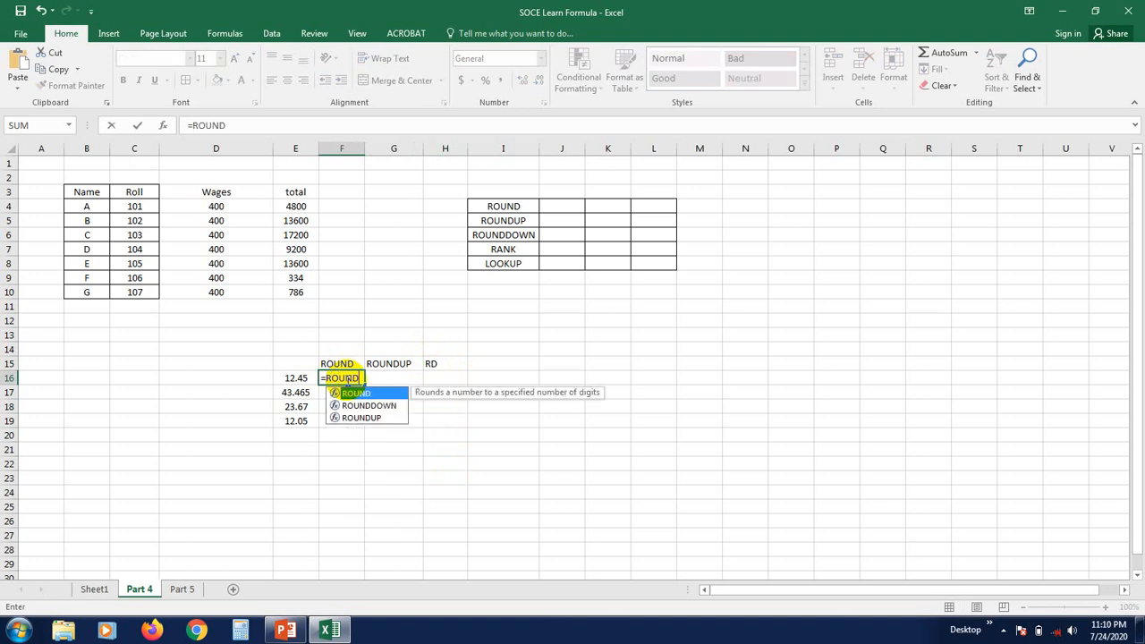
type("(")
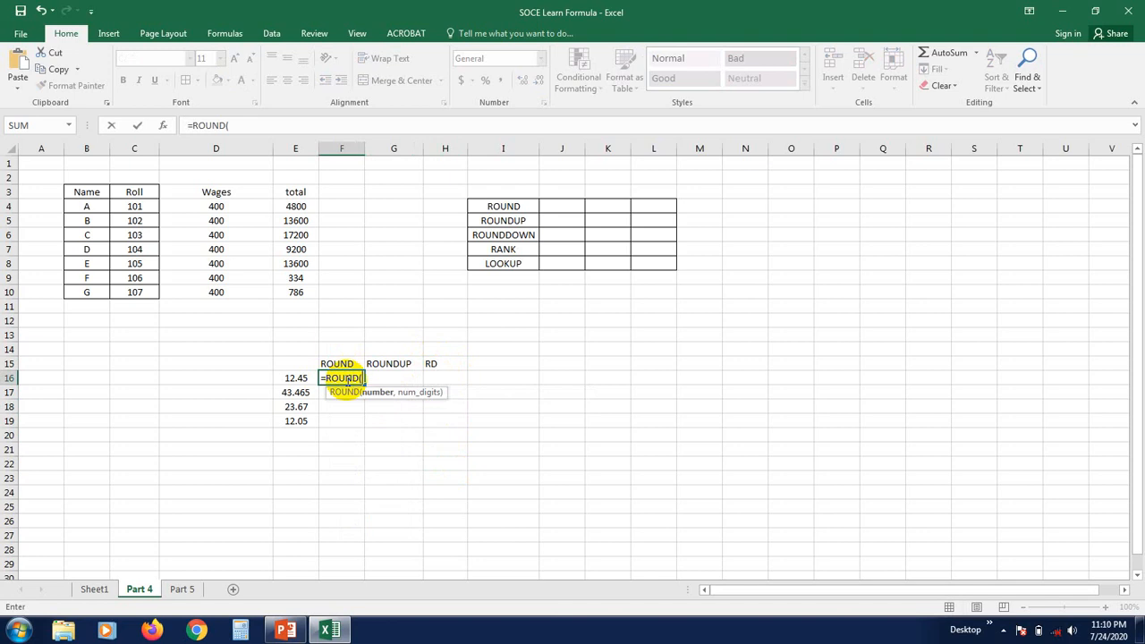
left_click(293, 377)
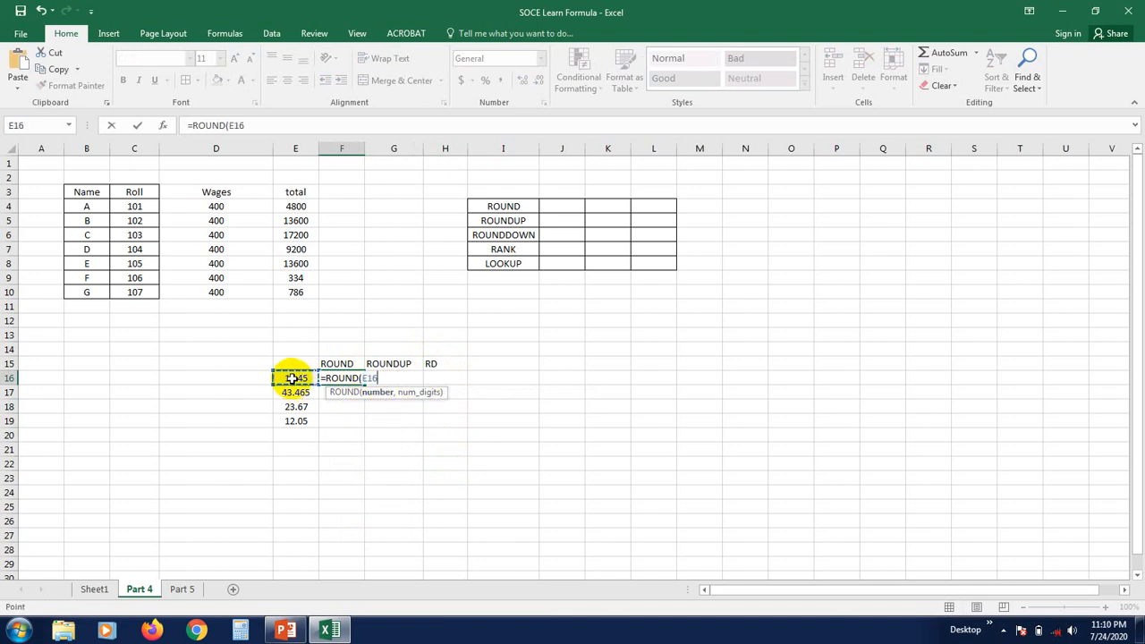
type(",0")
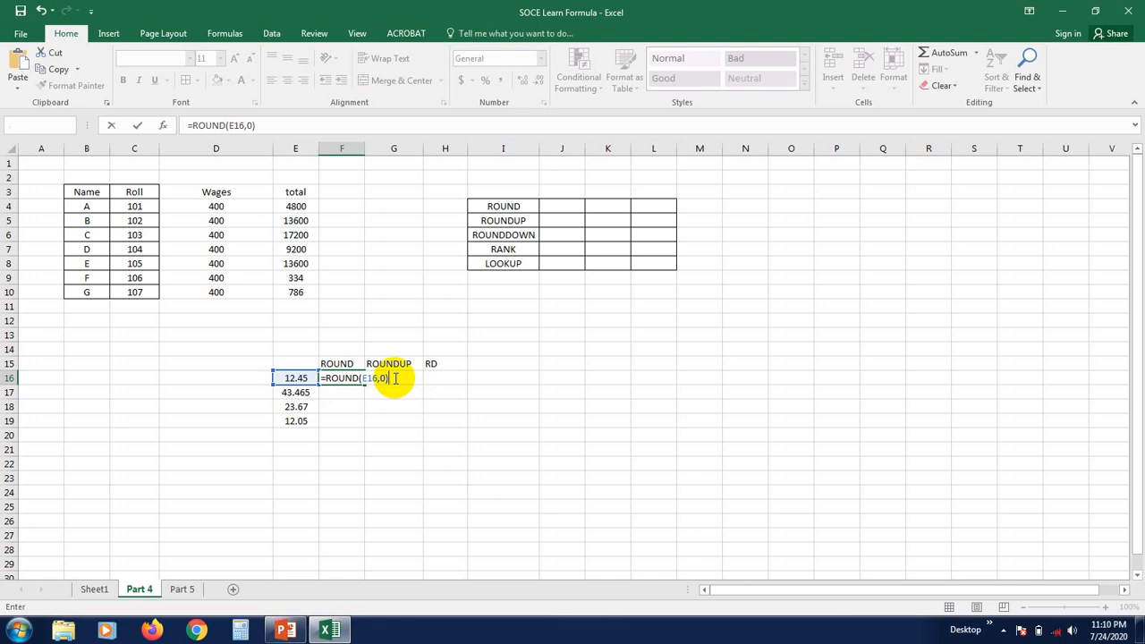
key("Return")
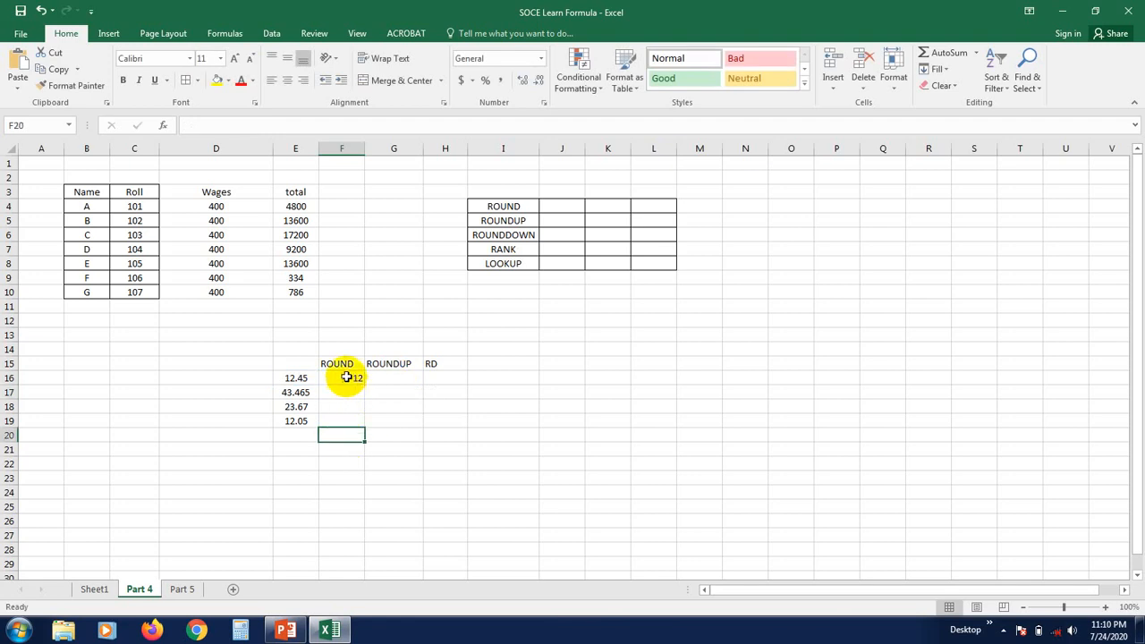
left_click(346, 377)
left_click(353, 407)
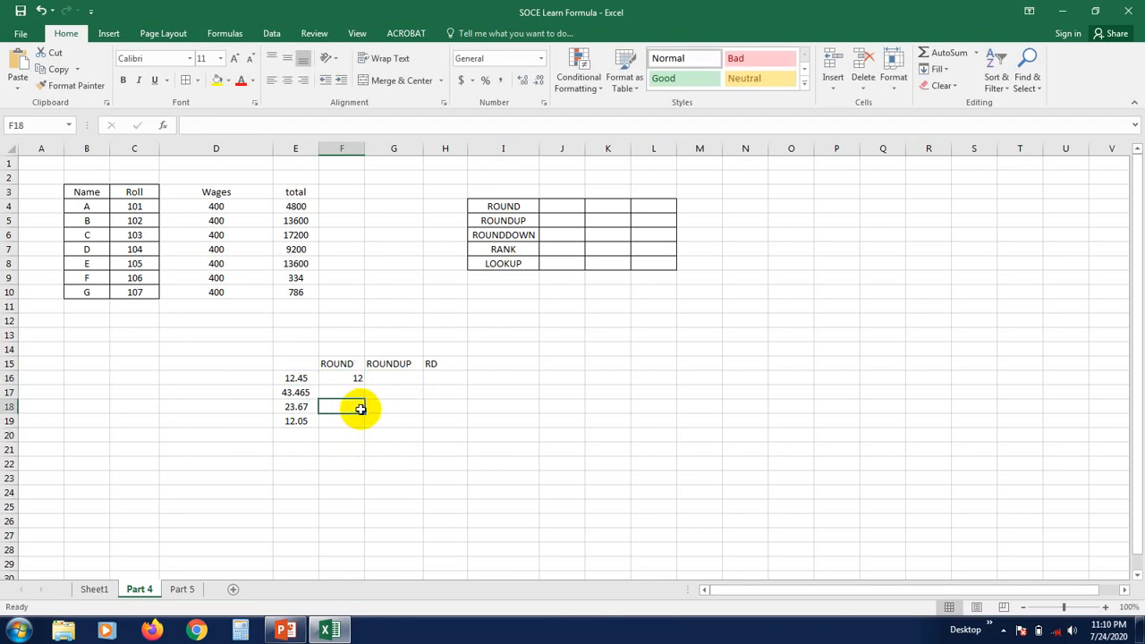
left_click(345, 377)
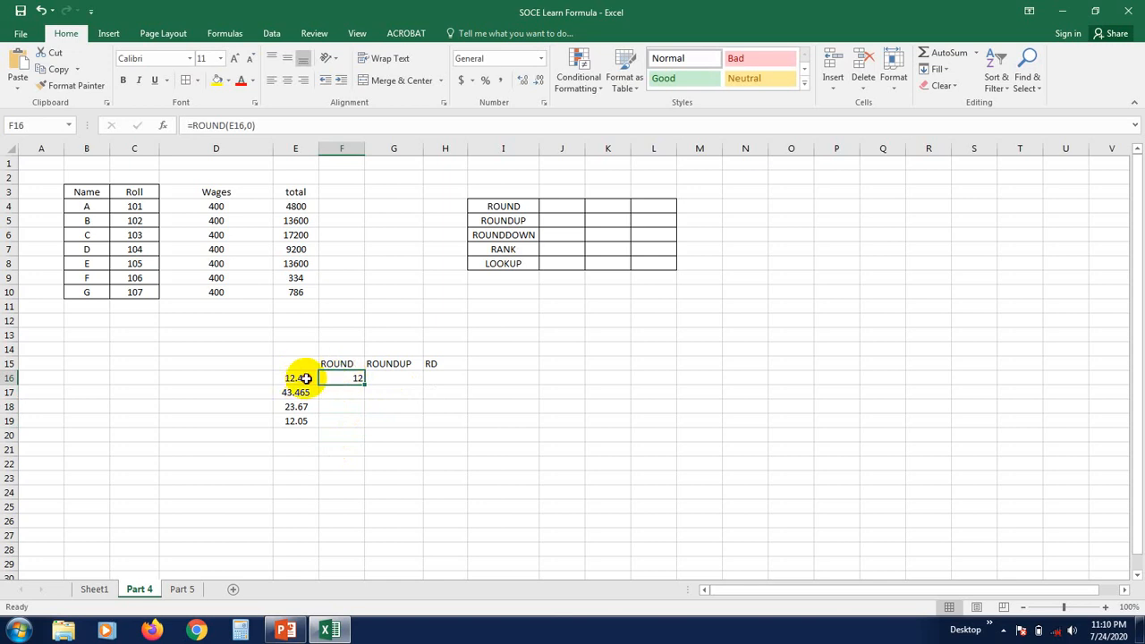
Change the sample number in E16 to 12.55 to test the ROUND formula.
double_click(304, 377)
left_click_drag(305, 378, 298, 378)
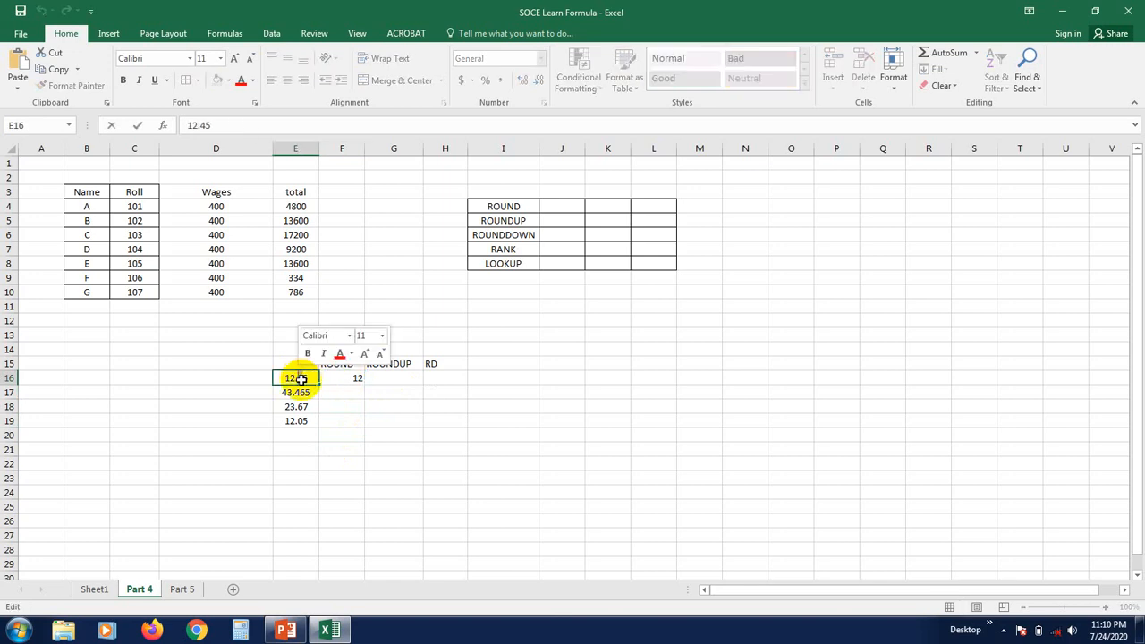
type("5")
left_click(394, 490)
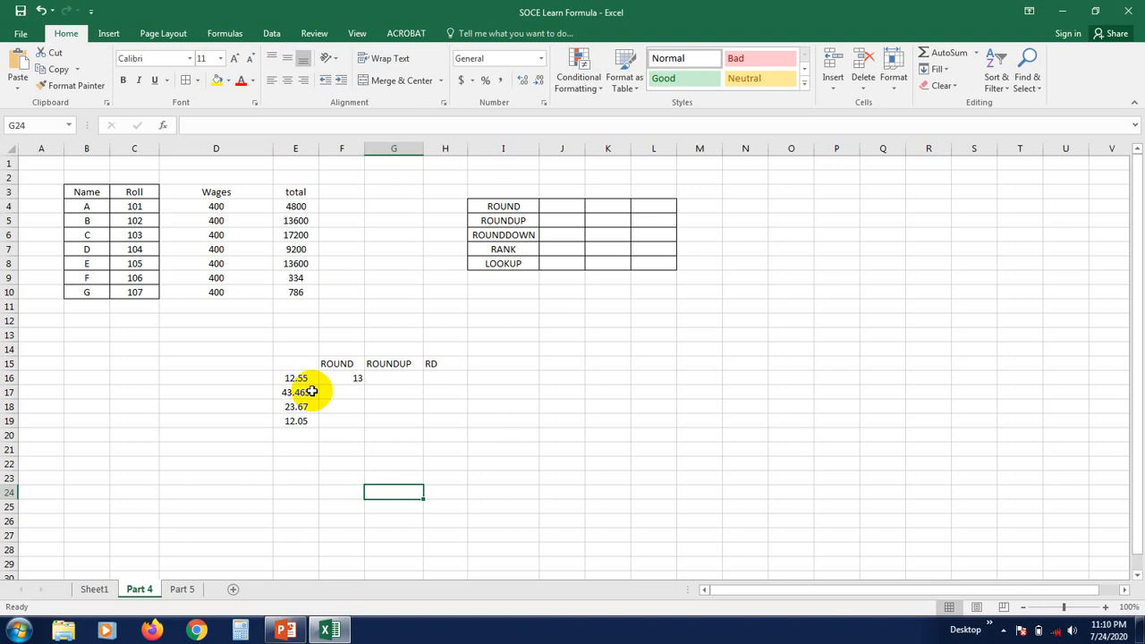
left_click(351, 419)
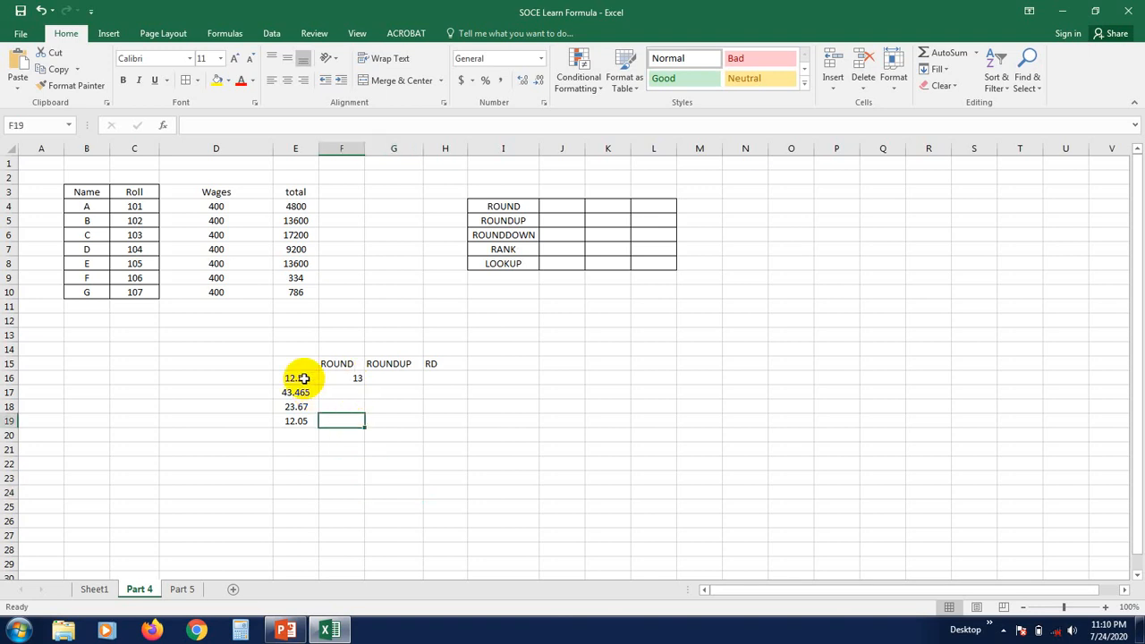
Undo the last change to the sample number in E16 and select the ROUND formula cell F16.
key("ctrl+z")
left_click(371, 478)
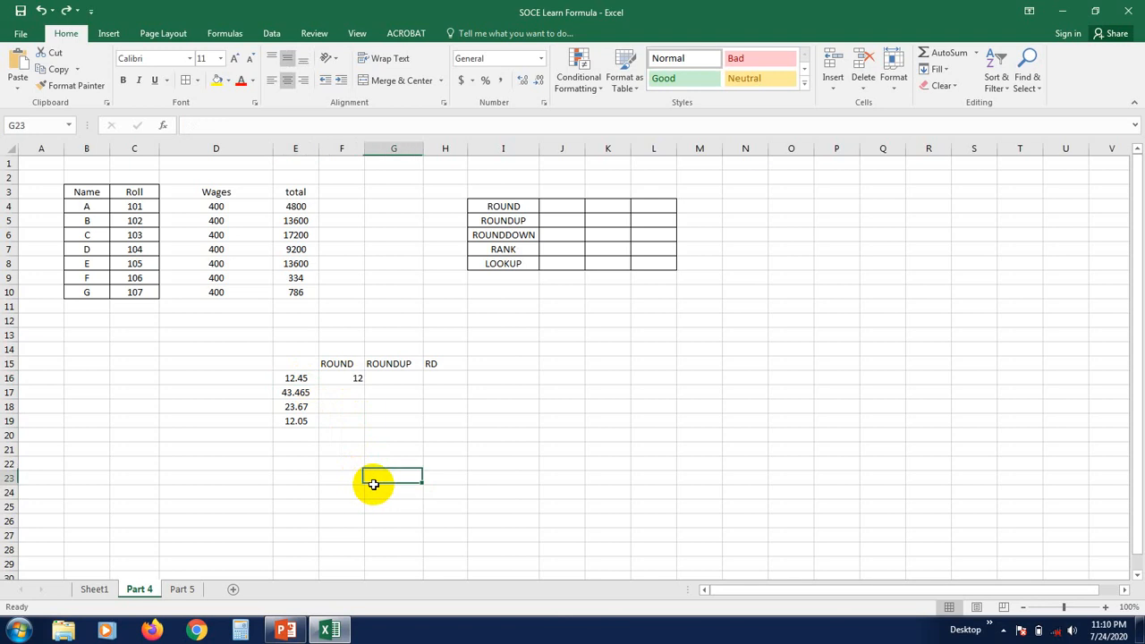
left_click(356, 382)
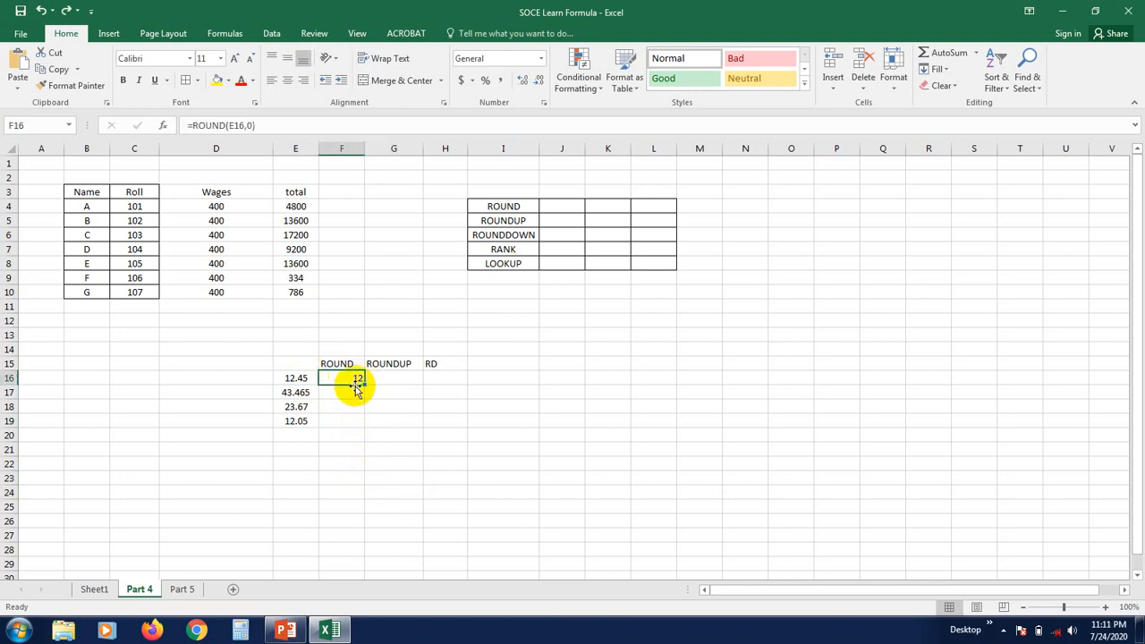
Try 0.25 as the number of digits in F16, making the formula =ROUND(E16,0.25), and reselect the cell.
double_click(347, 378)
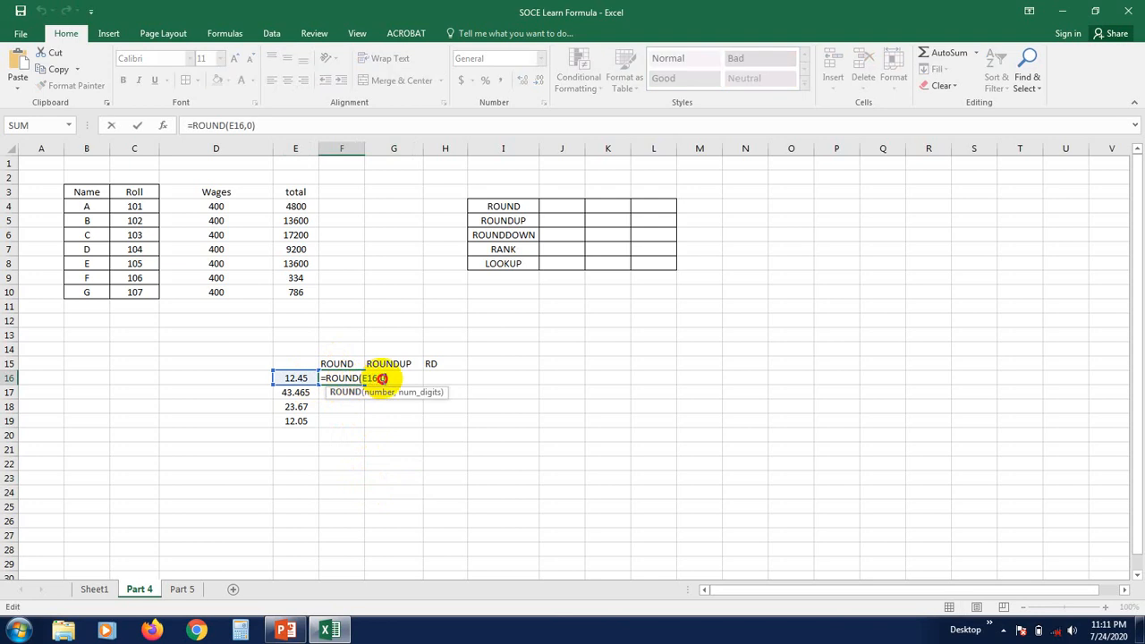
left_click(383, 377)
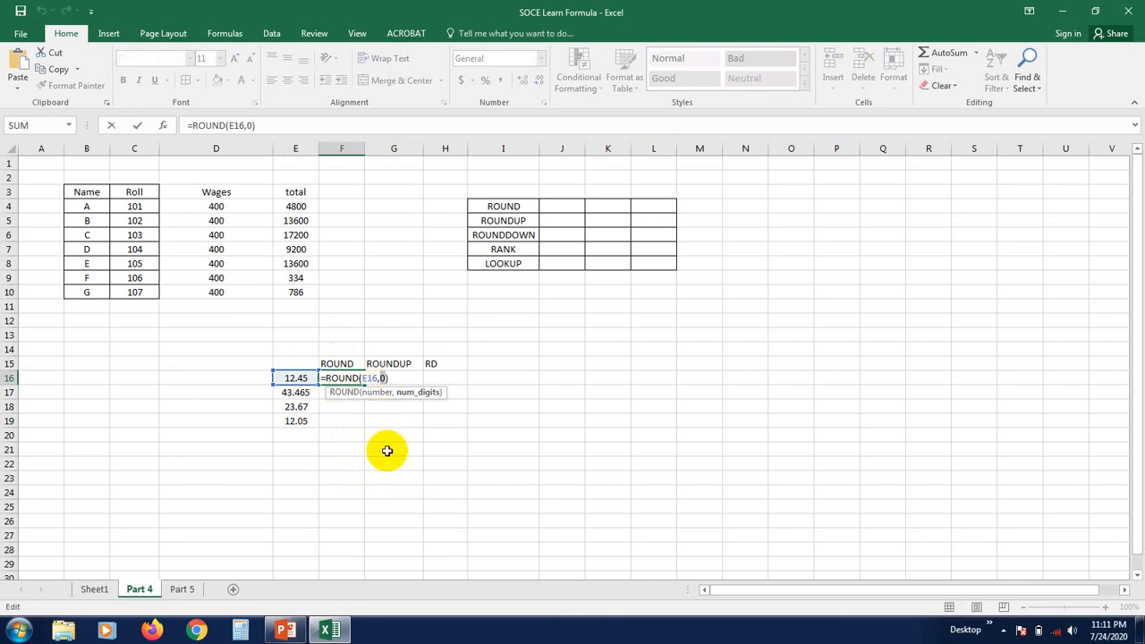
type(".0")
type("25")
key("Return")
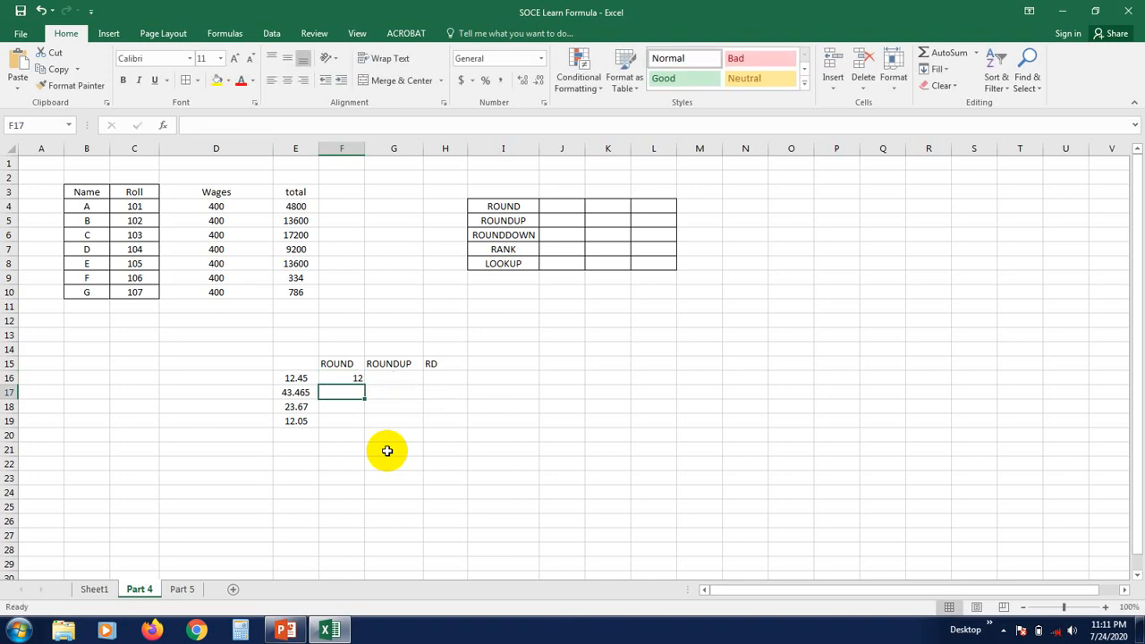
left_click(349, 378)
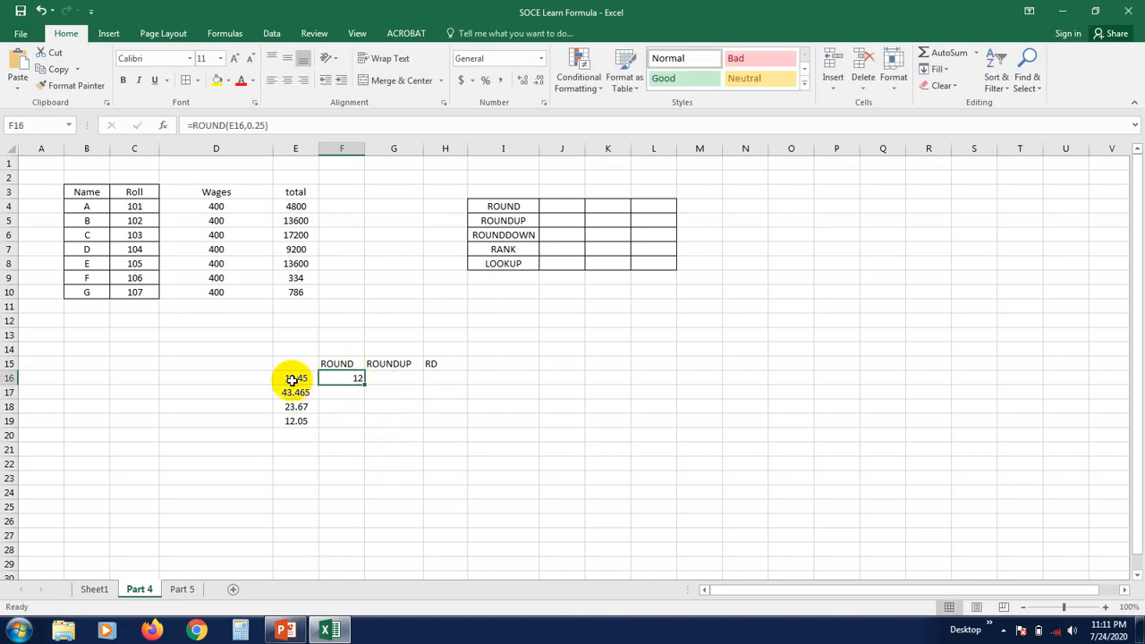
Try 0.5 as the number of digits in F16, making the formula =ROUND(E16,0.5), and inspect the cell.
double_click(347, 378)
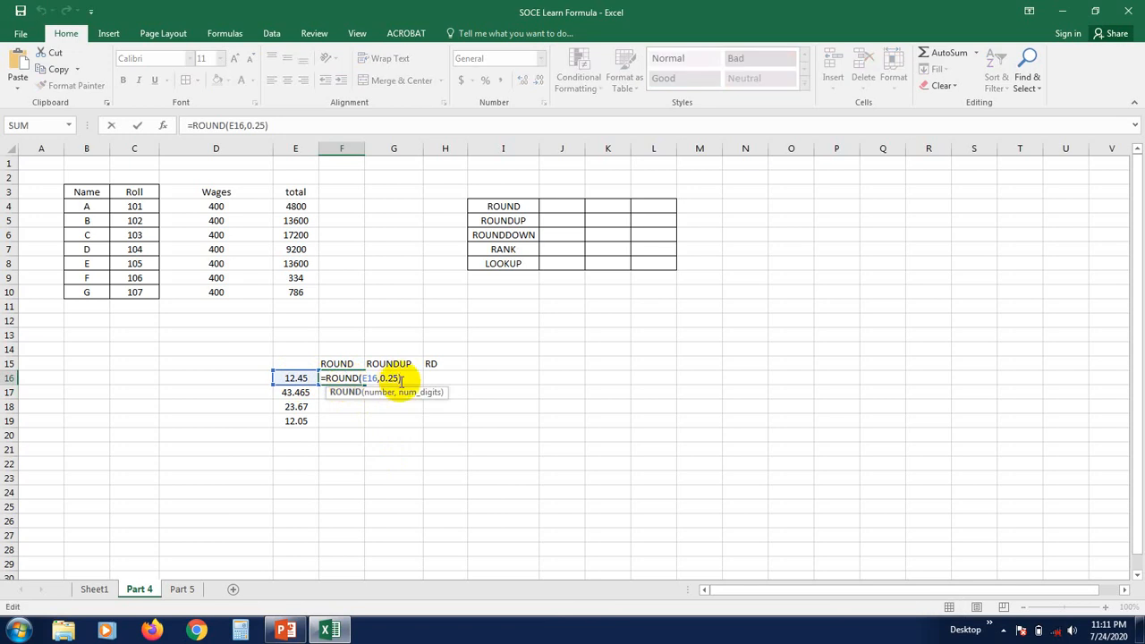
left_click(395, 378)
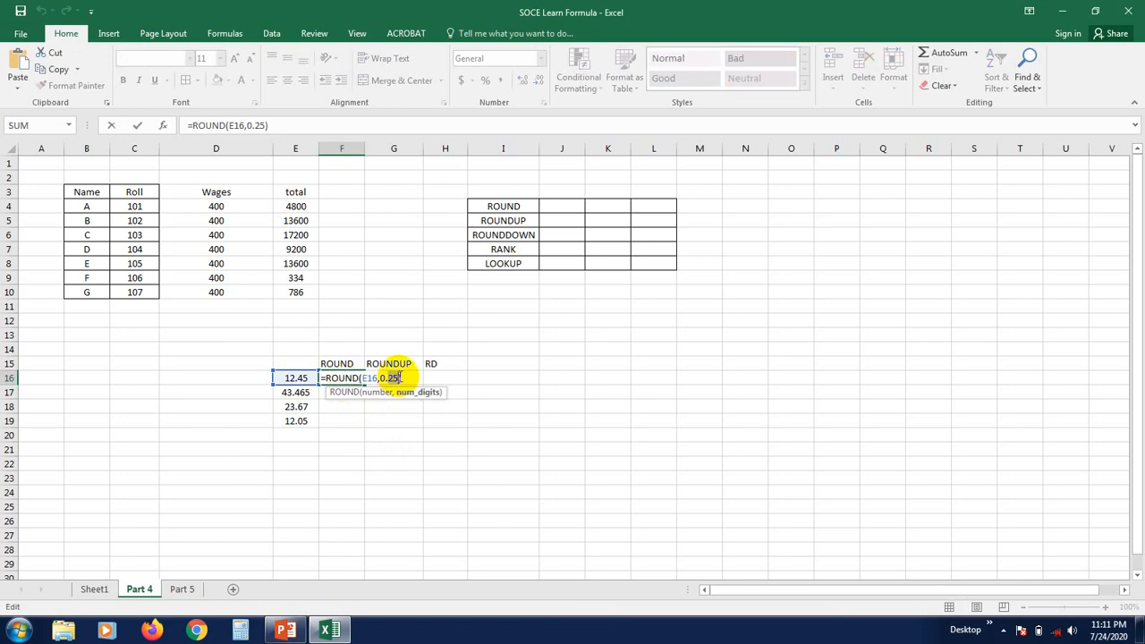
key("Return")
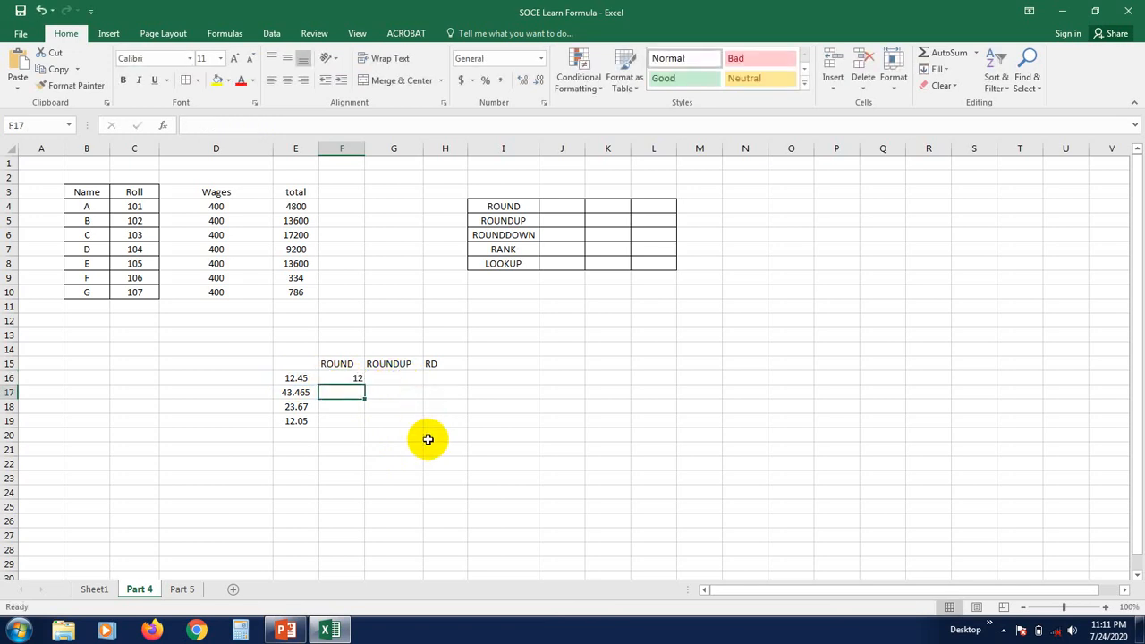
left_click(344, 377)
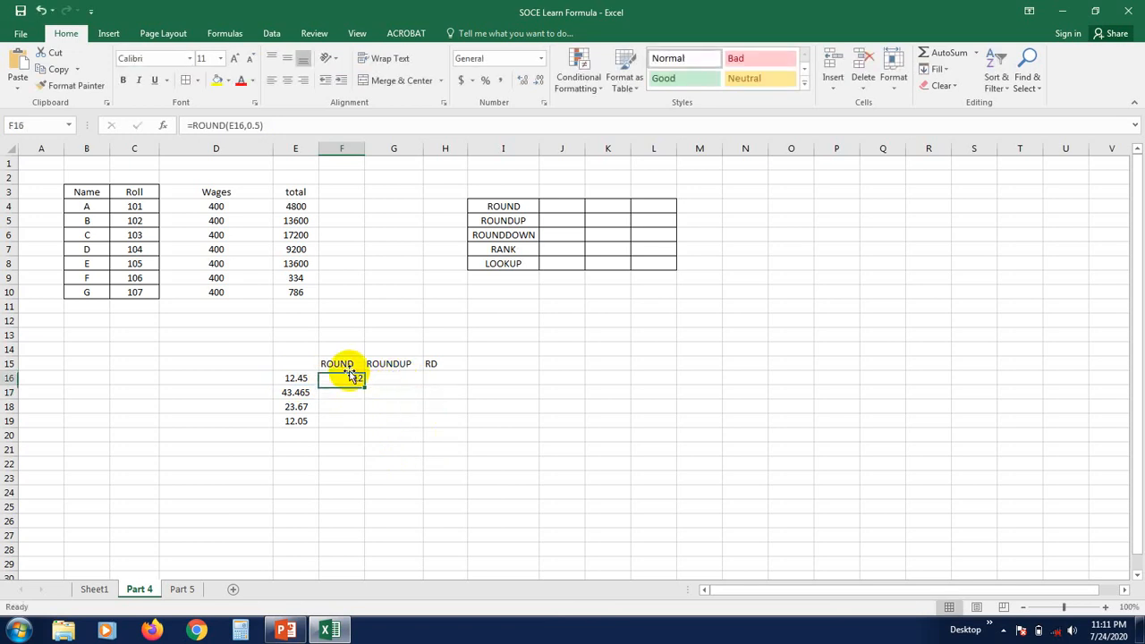
left_click(352, 435)
left_click(358, 377)
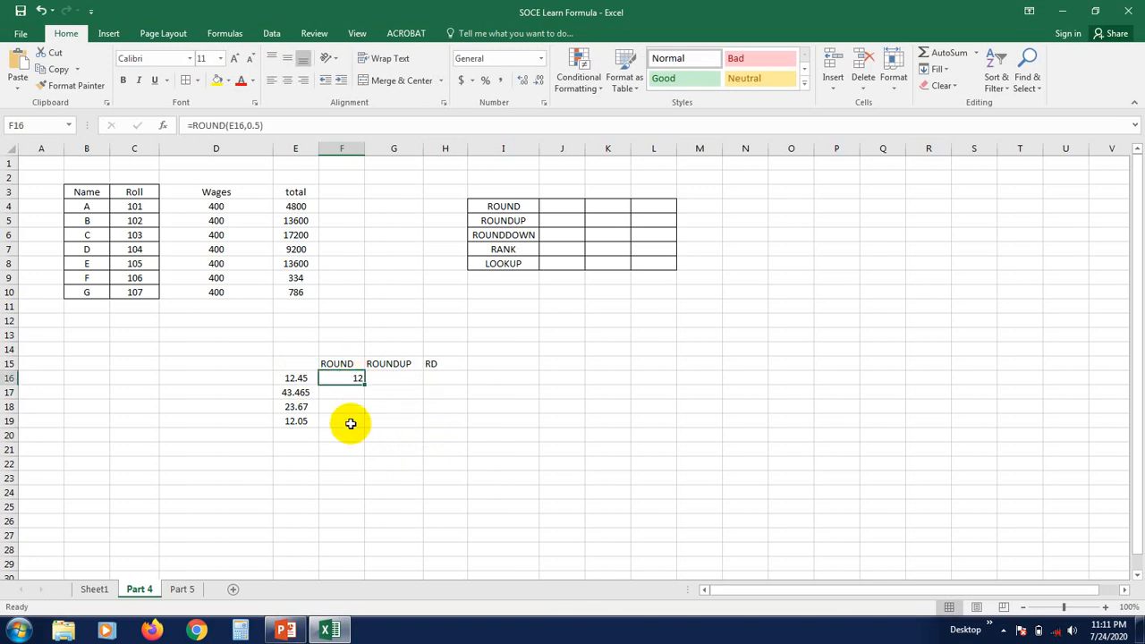
double_click(353, 379)
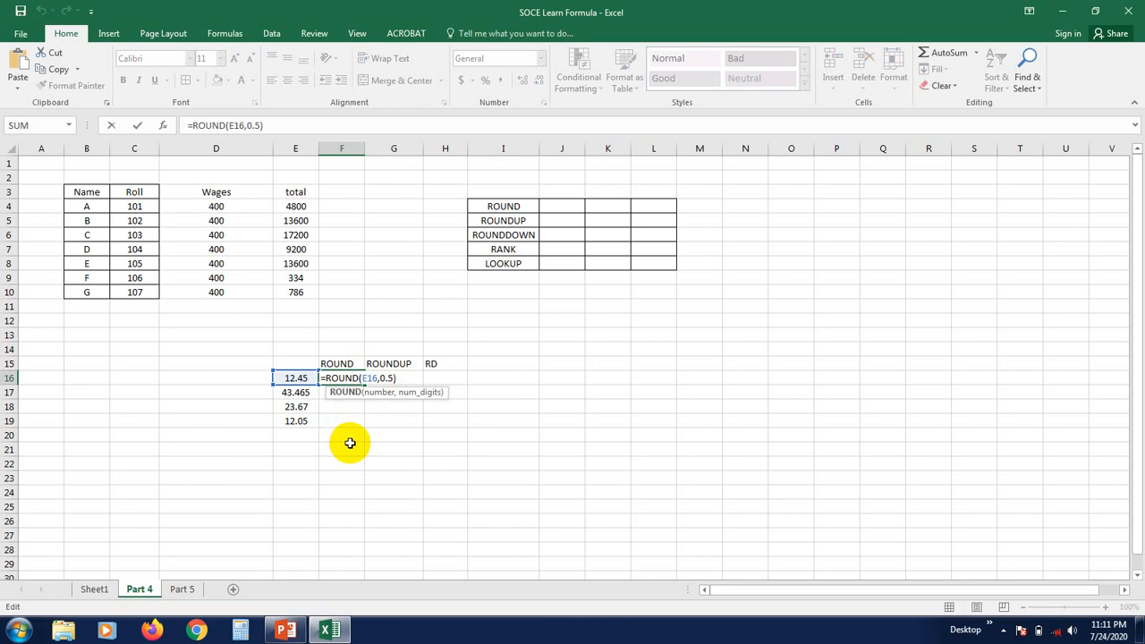
key("Escape")
left_click(351, 366)
left_click(356, 376)
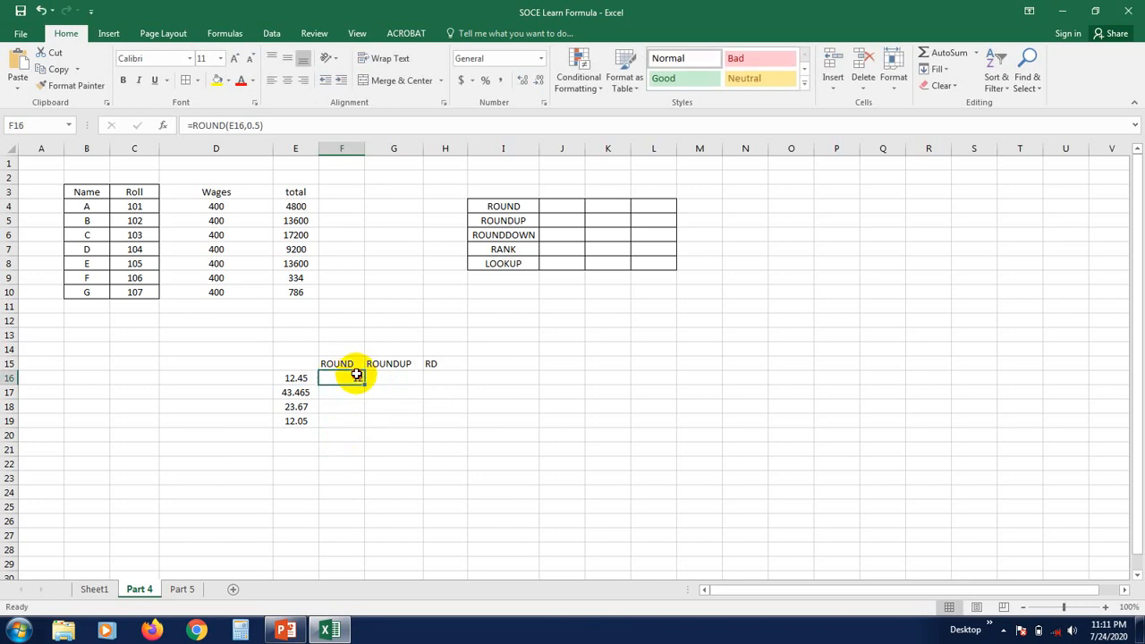
Set the number of digits in F16 back to 0 so the formula reads =ROUND(E16,0).
double_click(356, 376)
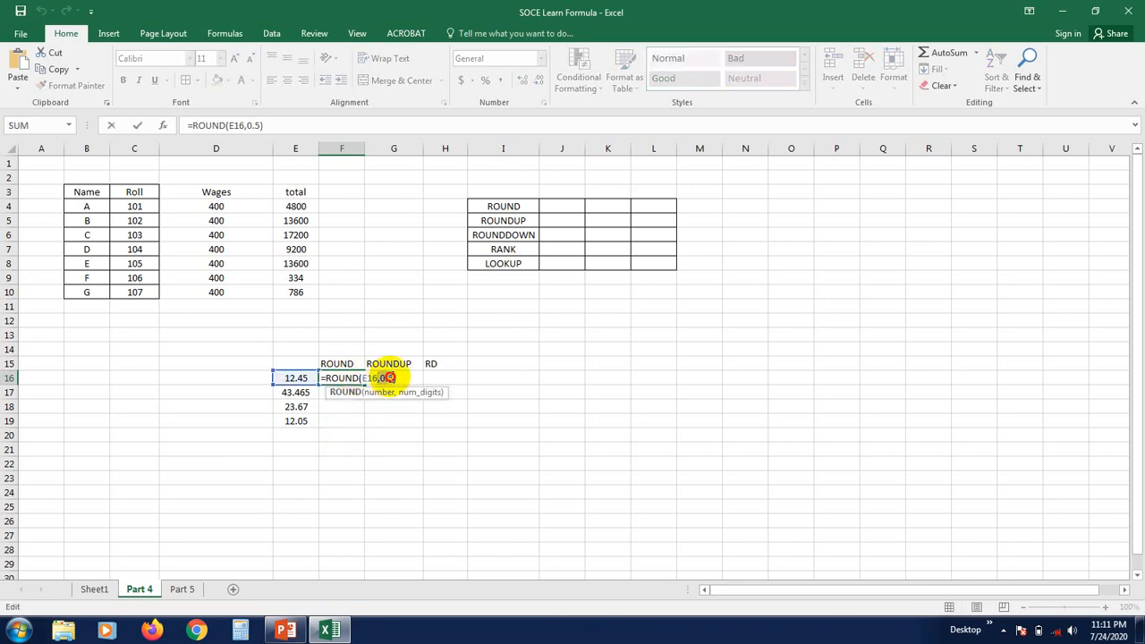
left_click(390, 379)
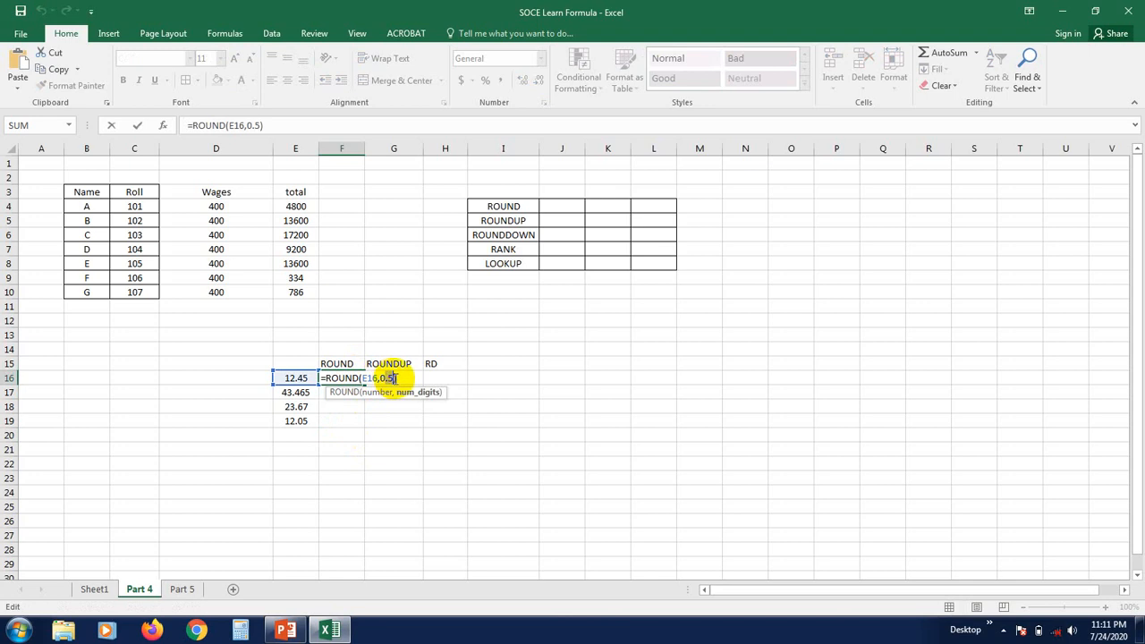
key("BackSpace")
key("BackSpace")
key("Return")
left_click(359, 476)
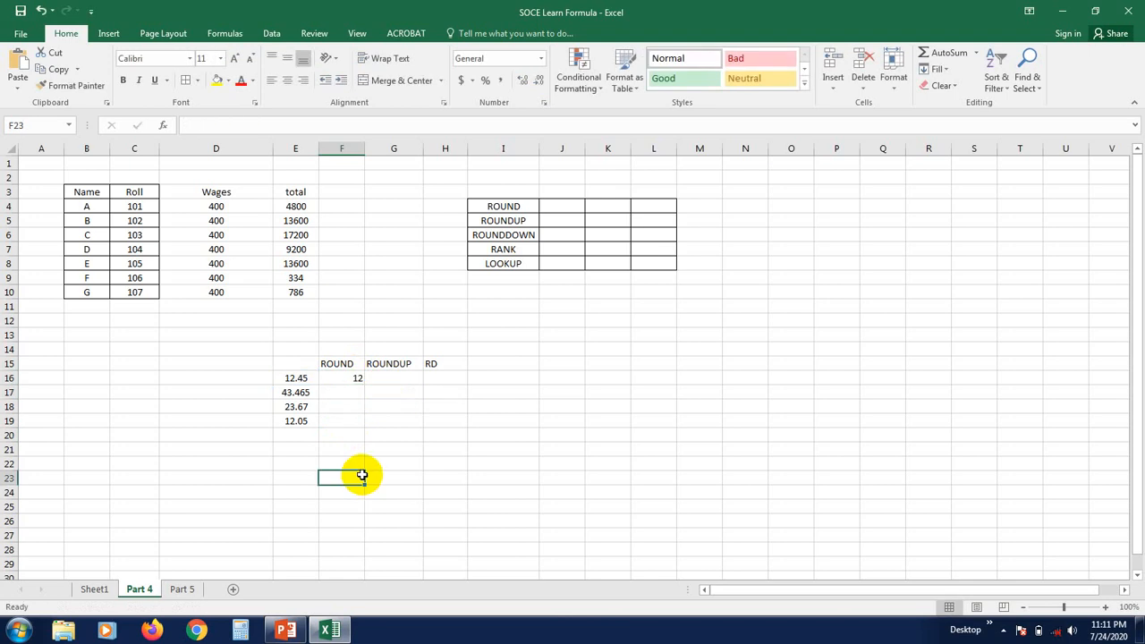
Fill the ROUND formula from F16 down through F19 for the remaining sample numbers.
left_click(336, 380)
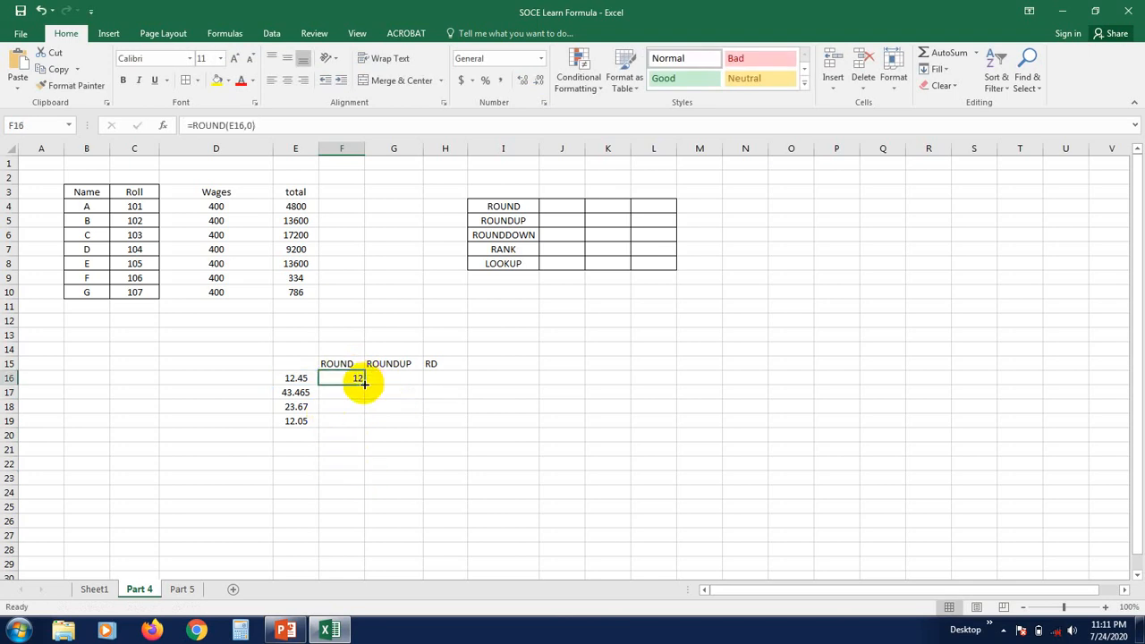
left_click_drag(363, 385, 356, 431)
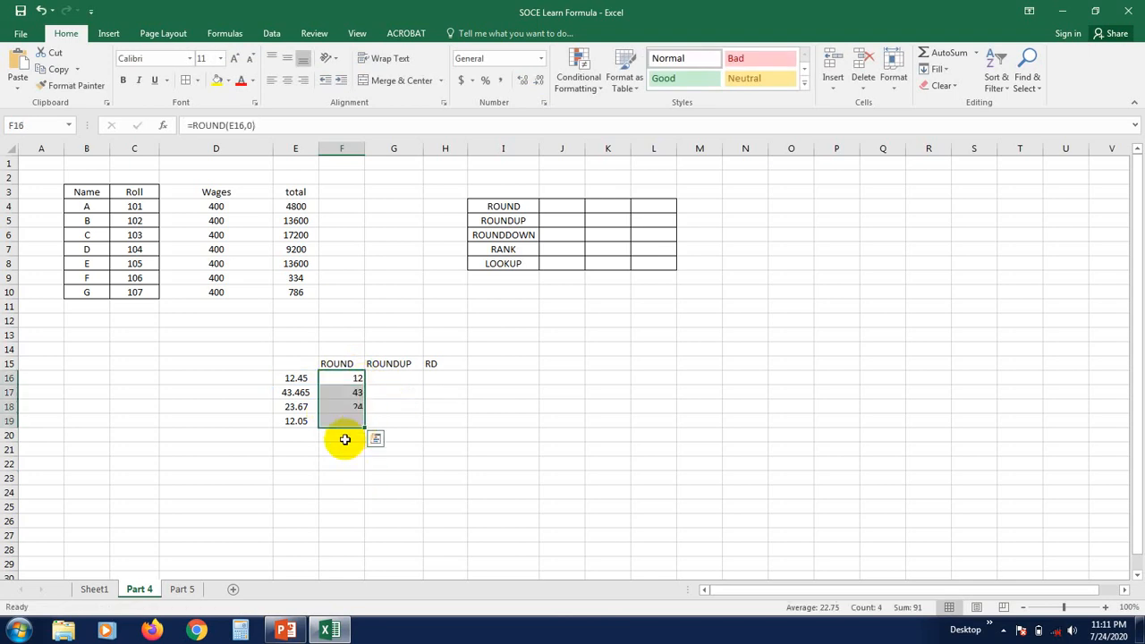
left_click(340, 487)
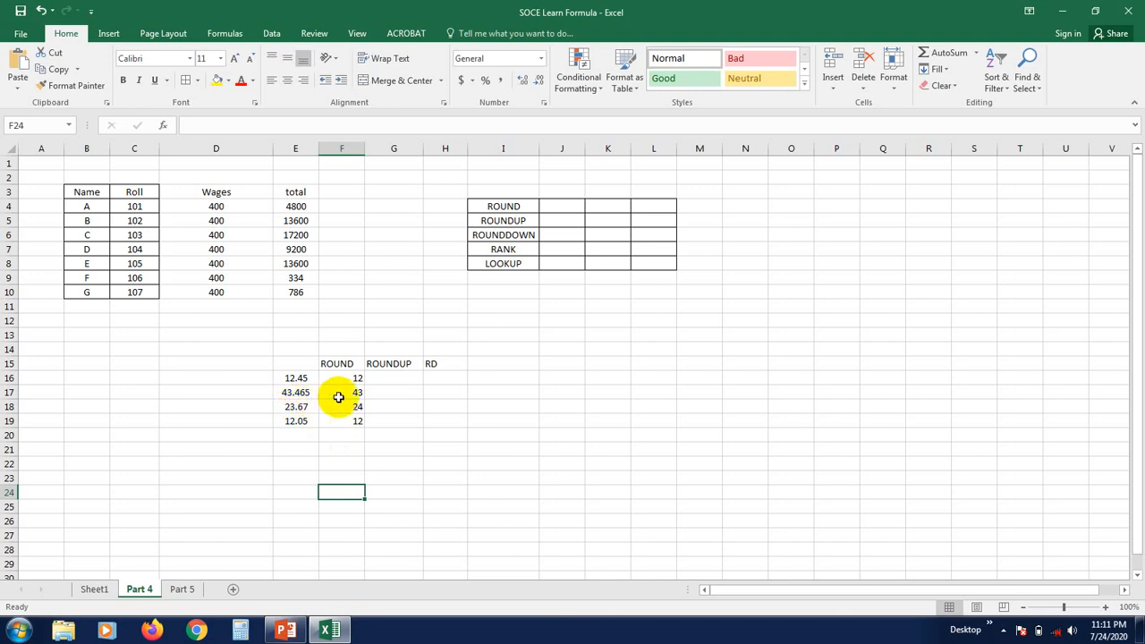
Enter the formula =ROUNDUP(E16,0) in cell G16 to round the first sample number up to zero decimals.
left_click(398, 378)
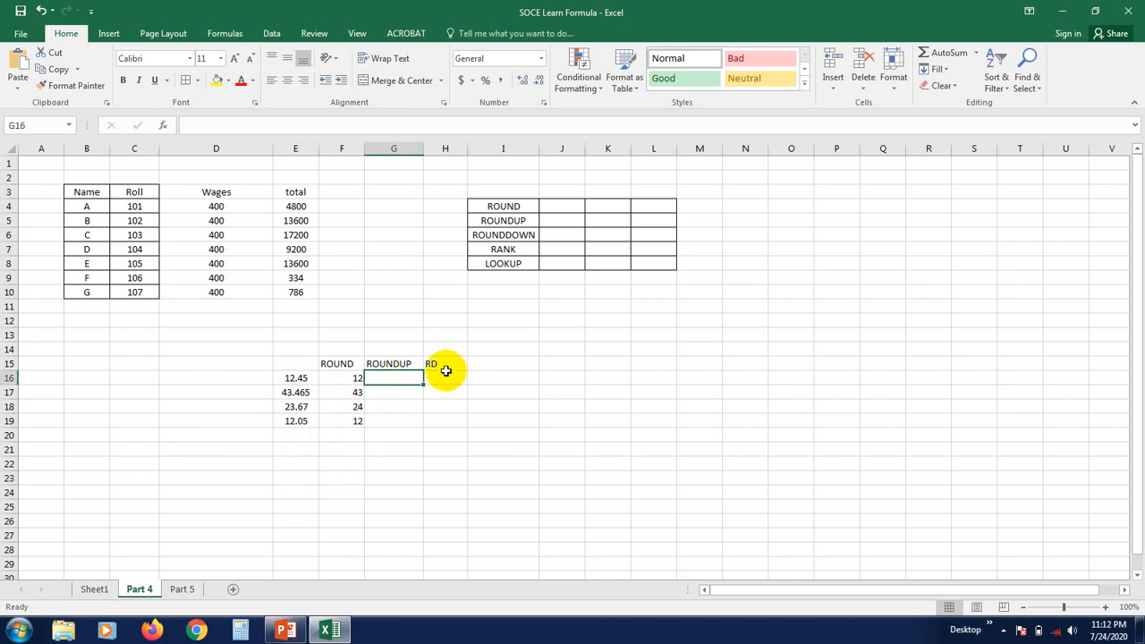
left_click(357, 425)
left_click(391, 380)
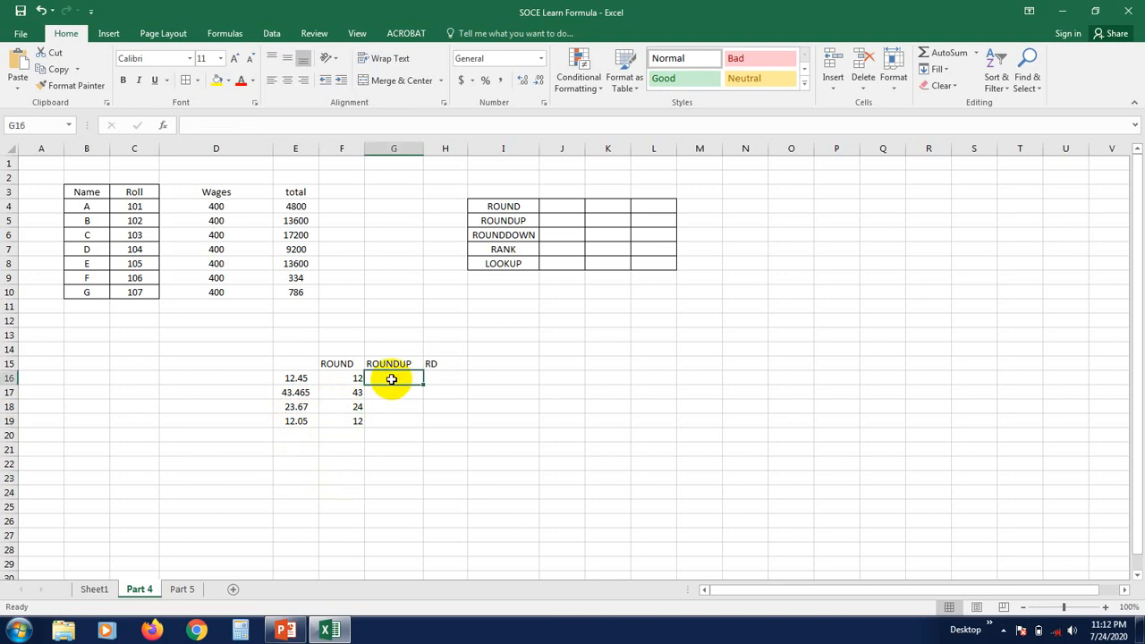
type("=")
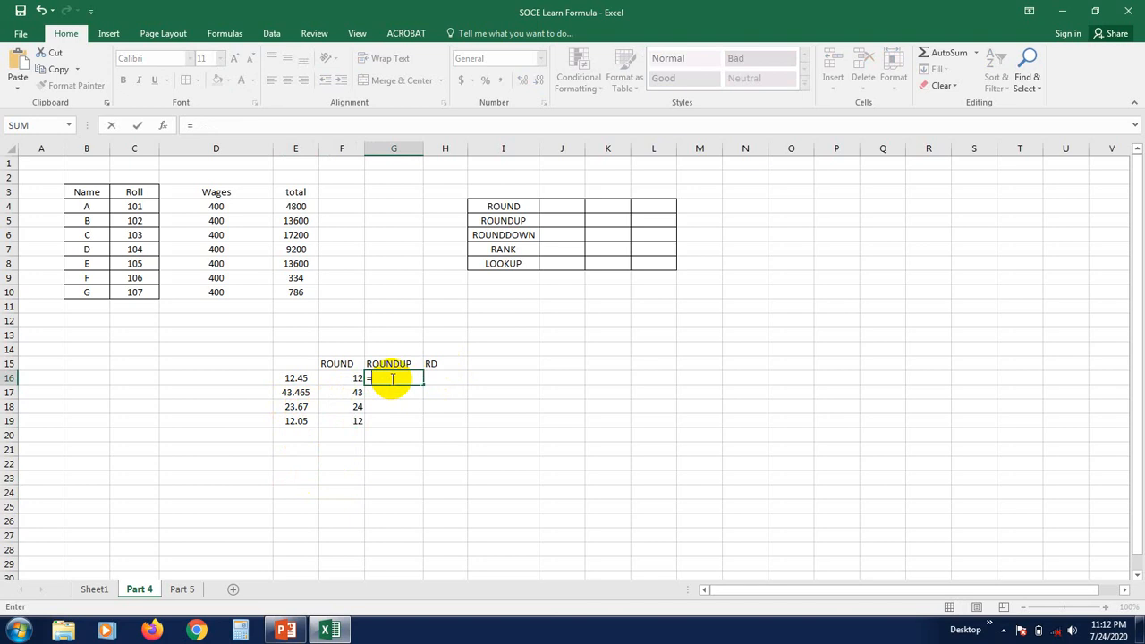
type("RO")
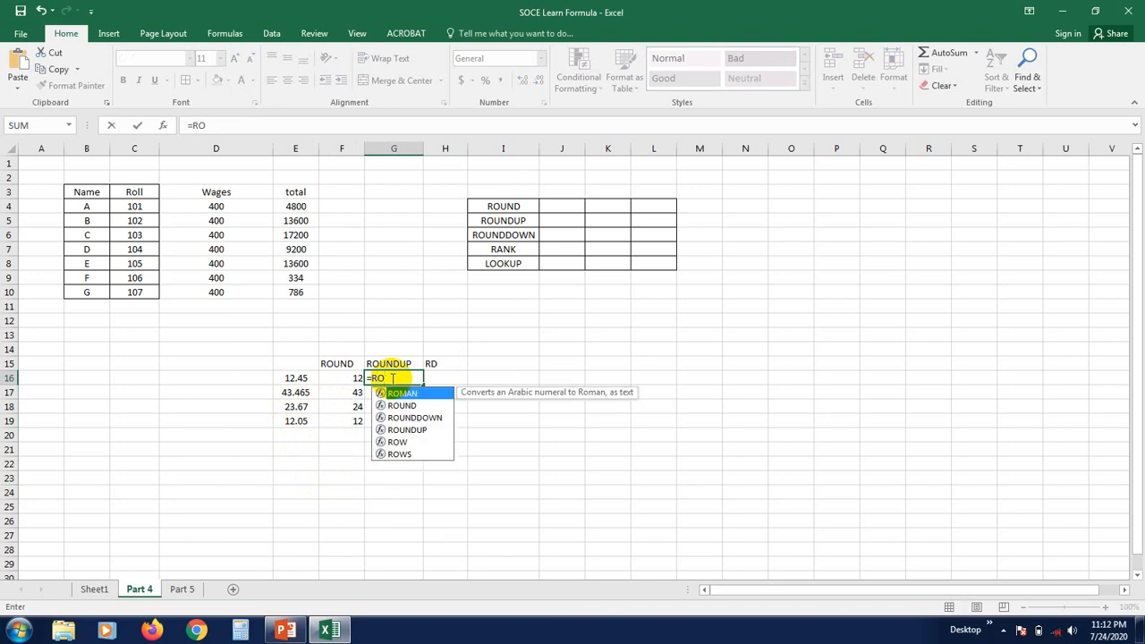
type("UNDU")
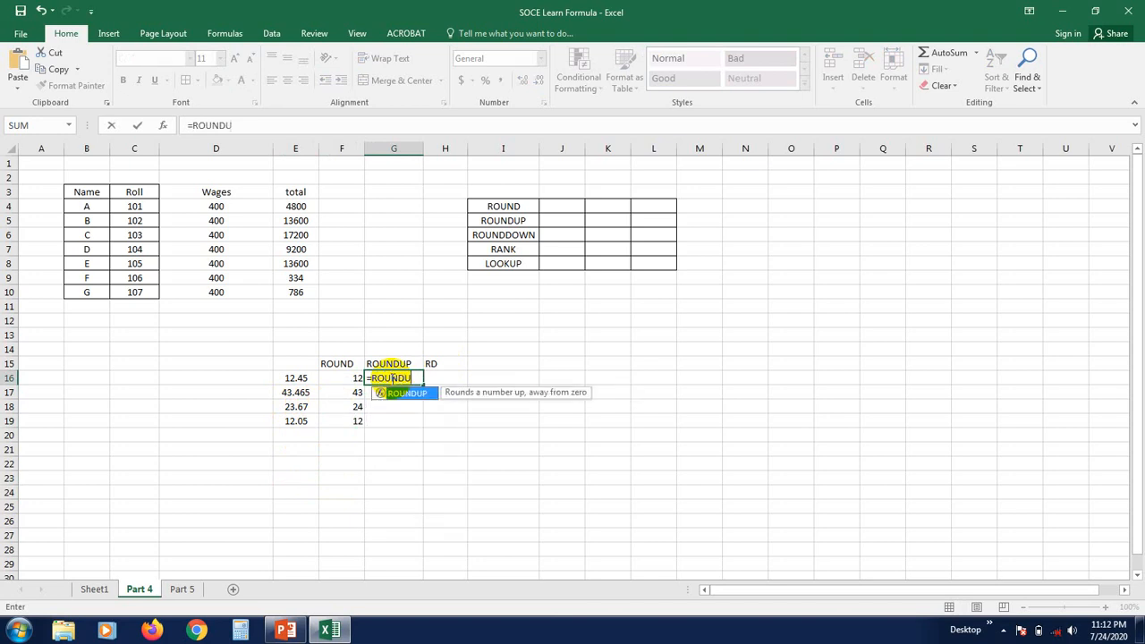
type("P(")
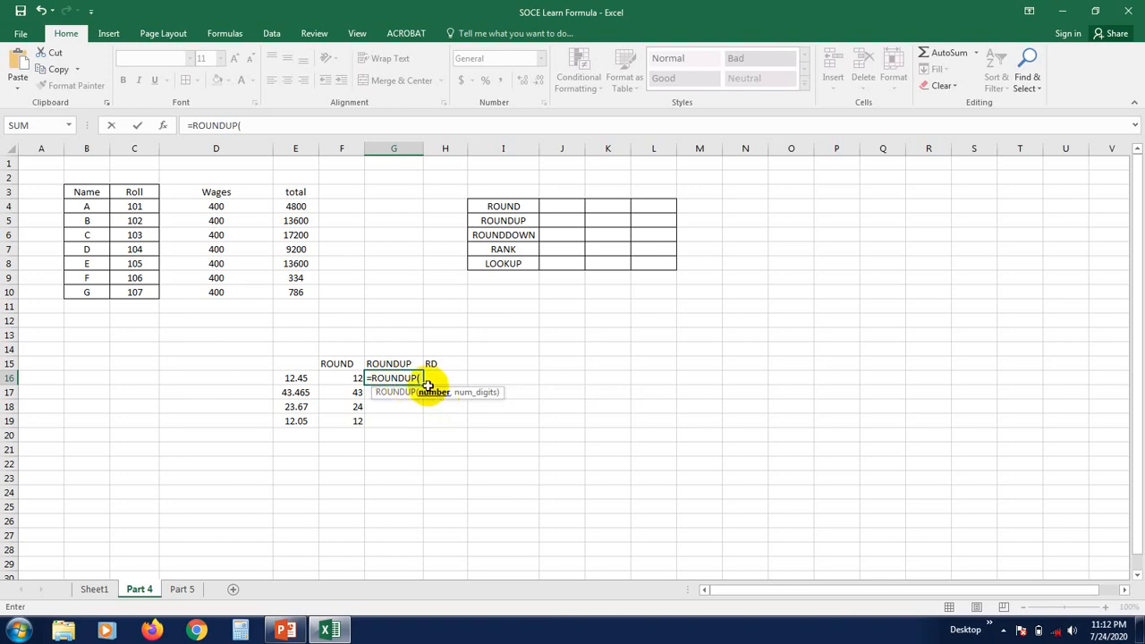
left_click(298, 378)
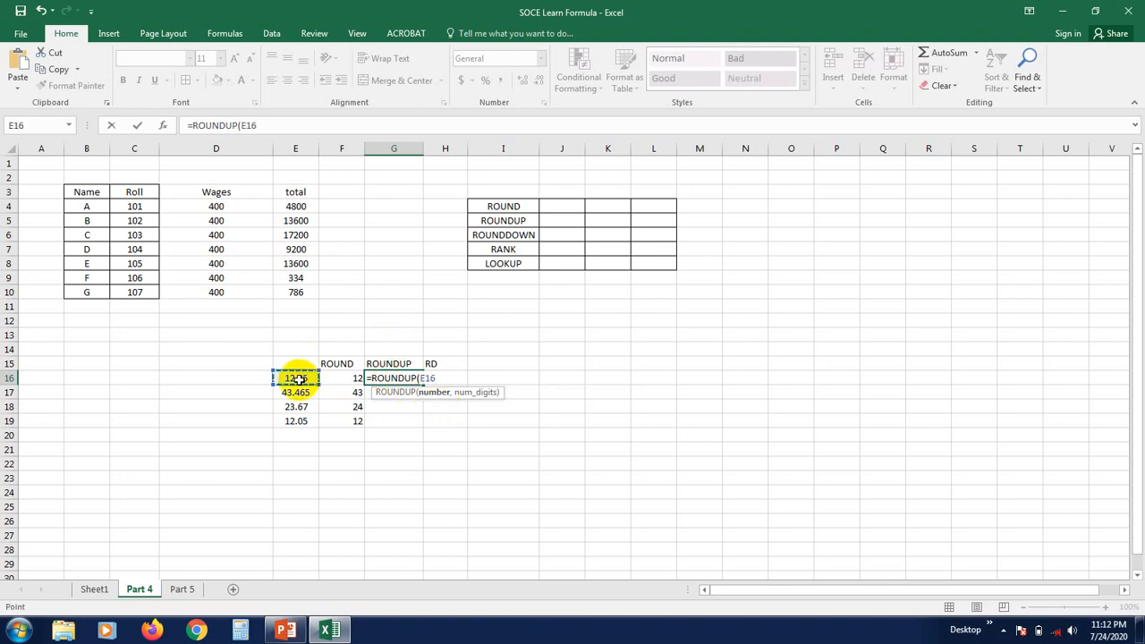
type(",0")
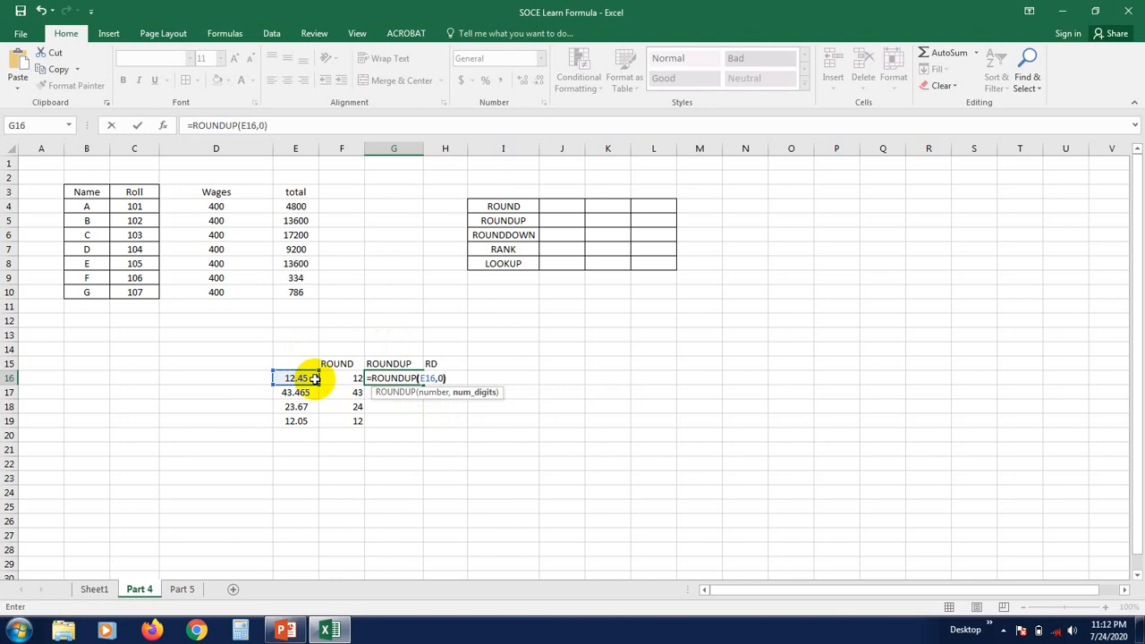
key("Return")
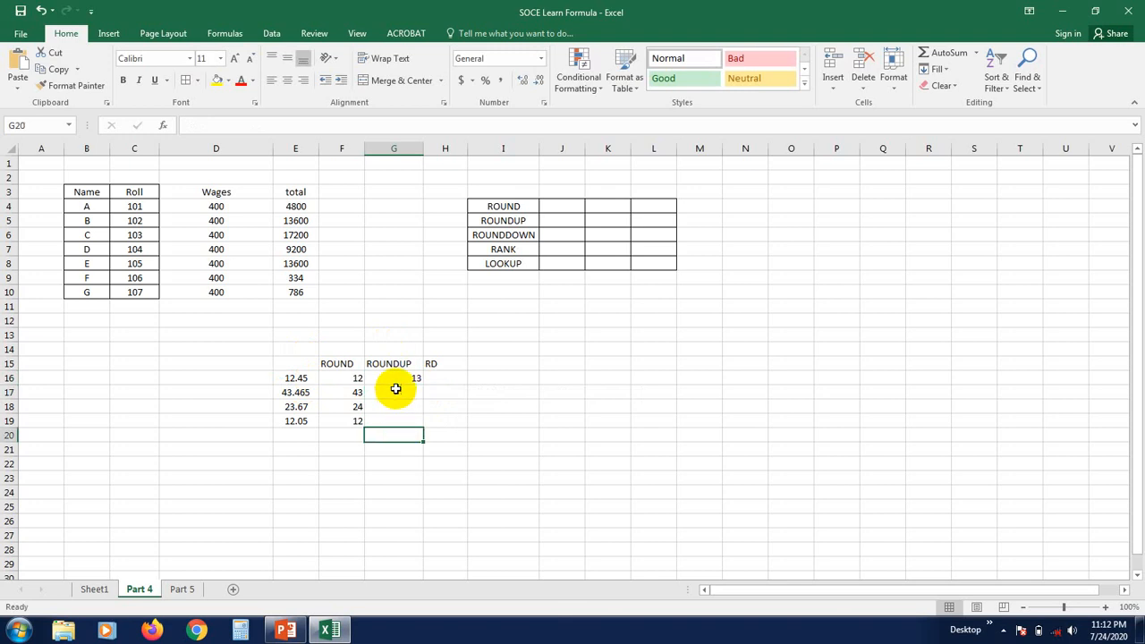
Compare the ROUNDUP result in G16 with the original sample number in E16.
left_click(396, 379)
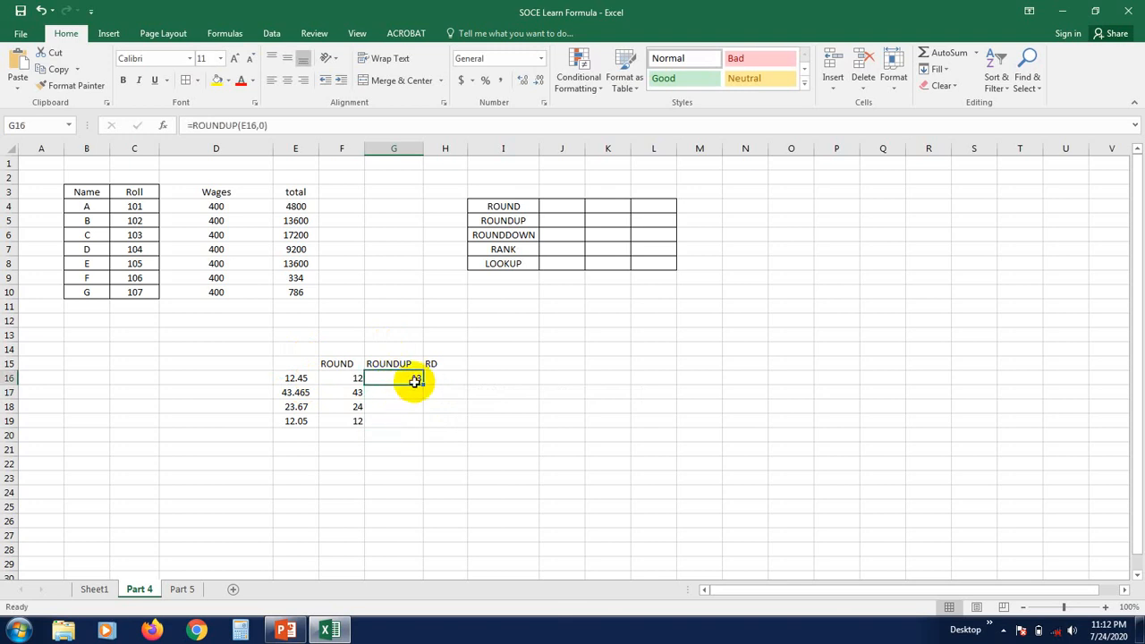
left_click(398, 391)
left_click(407, 380)
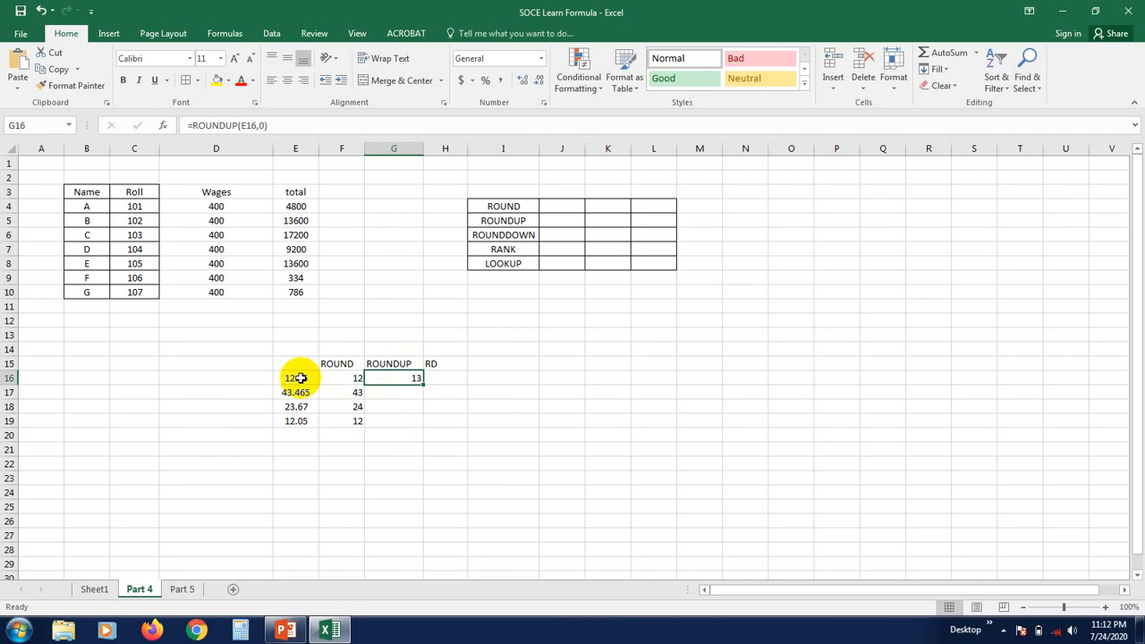
left_click(391, 433)
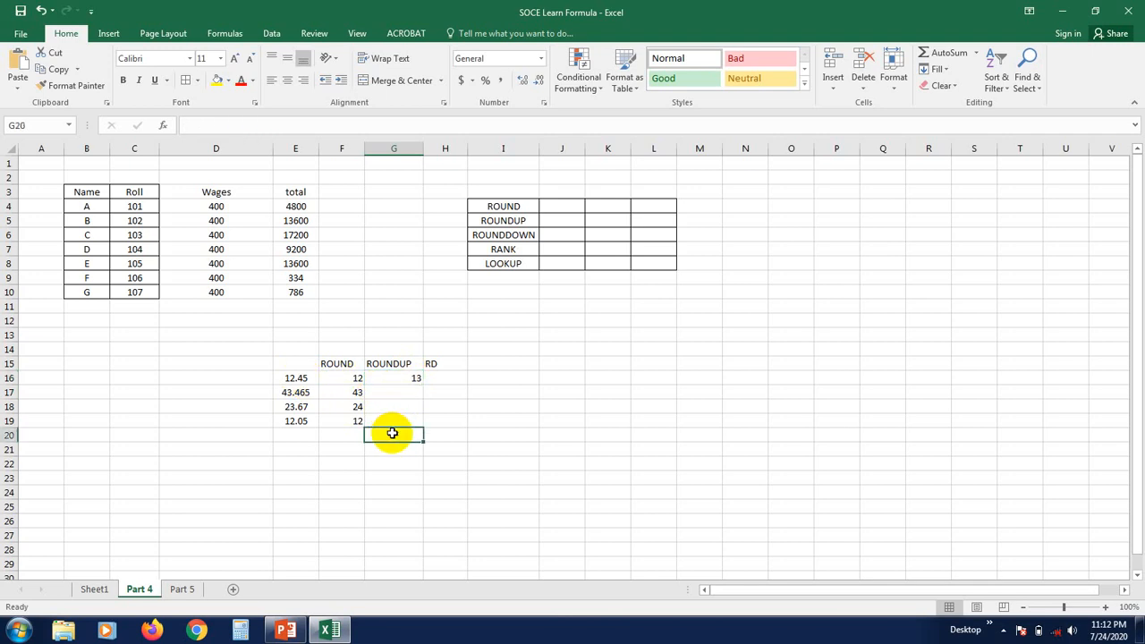
left_click(397, 379)
left_click(298, 379)
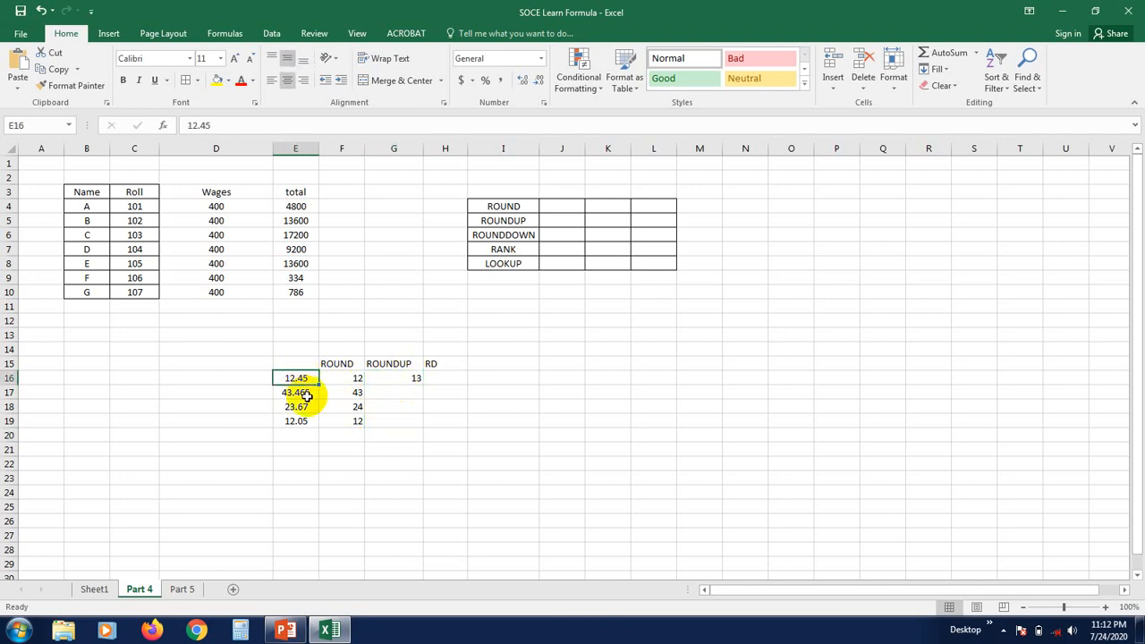
left_click(306, 395)
left_click(393, 379)
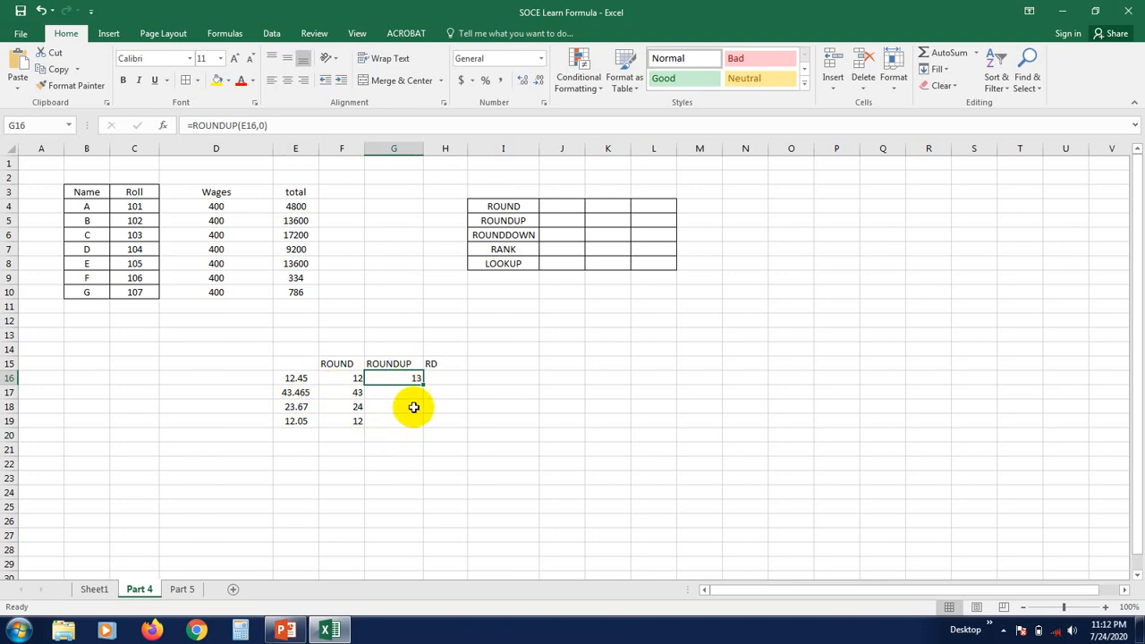
Change the number of digits in G16 to 0.5, making the formula =ROUNDUP(E16,0.5), and inspect the cell.
double_click(417, 379)
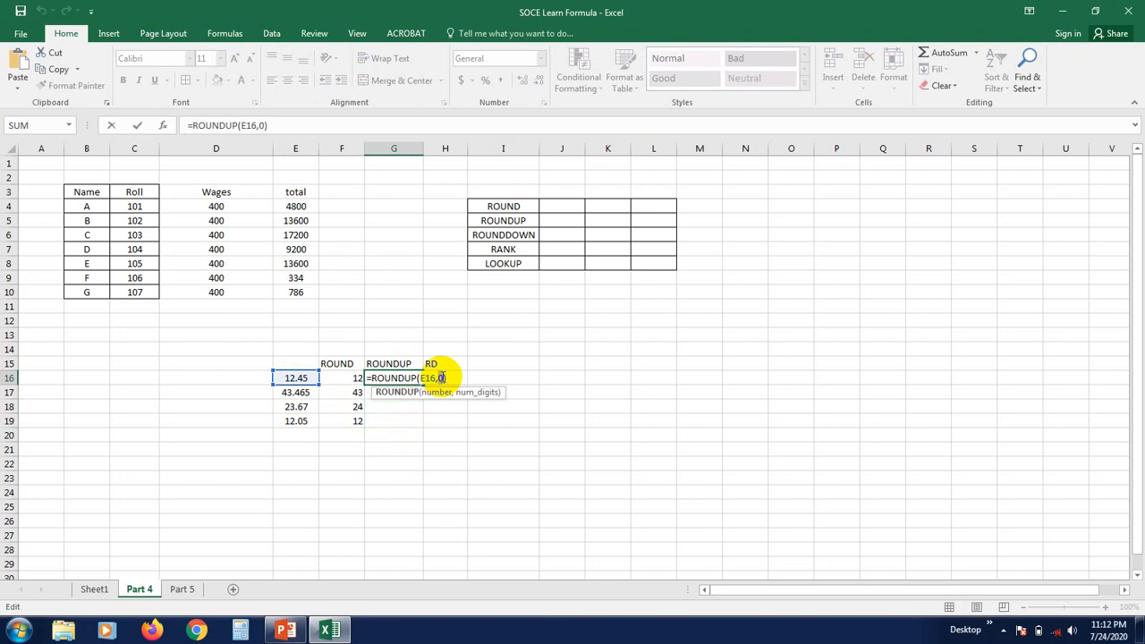
left_click(442, 377)
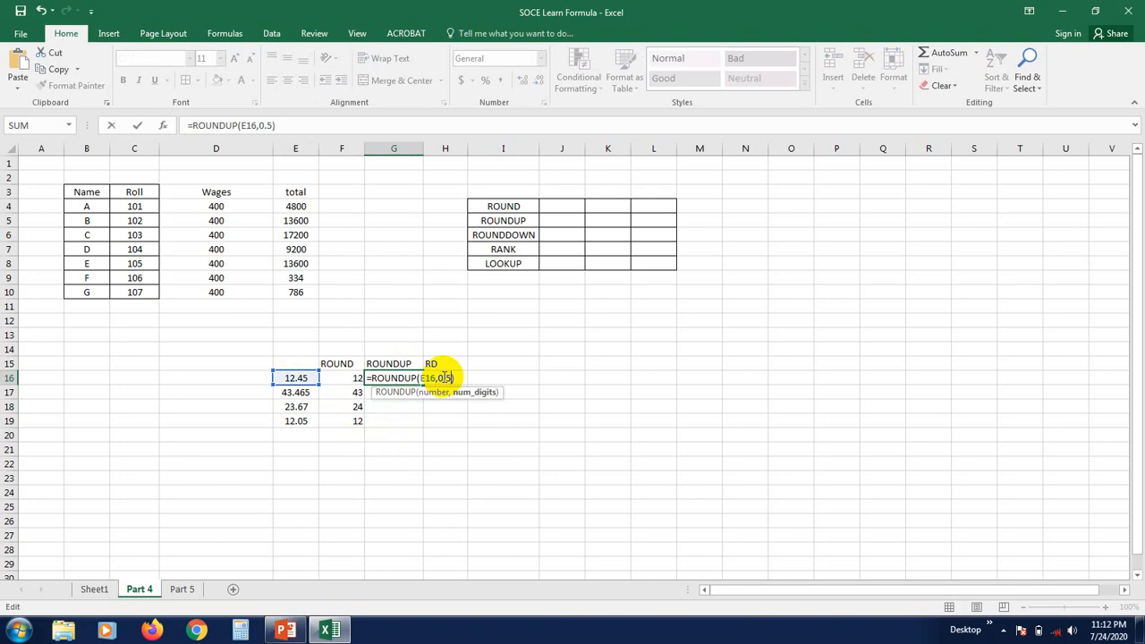
key("Return")
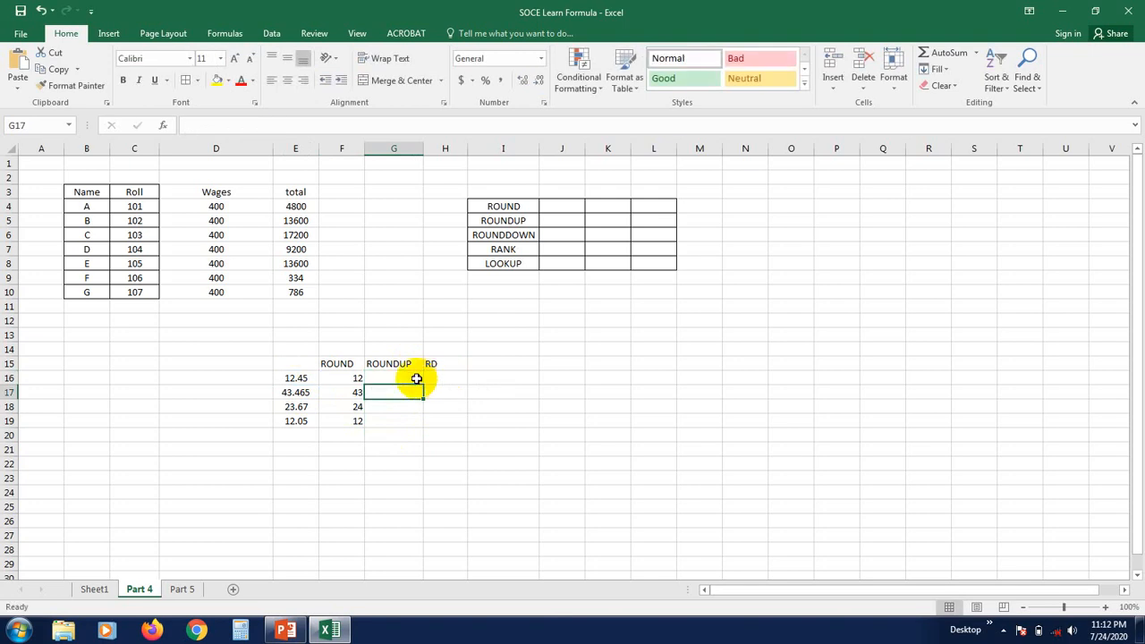
left_click(413, 378)
left_click(413, 417)
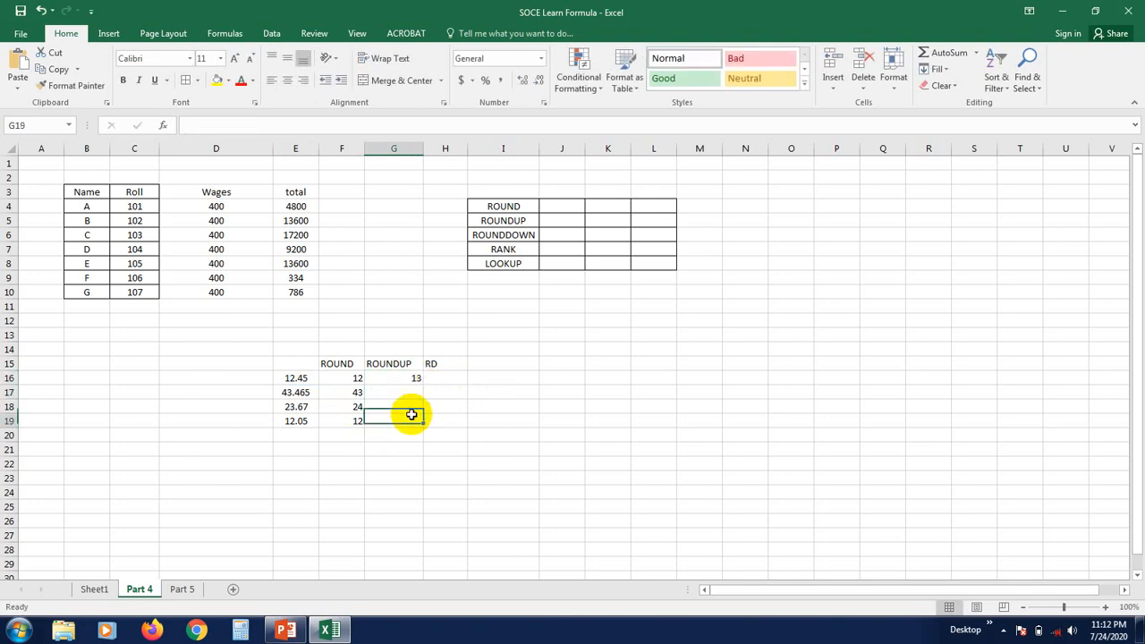
Show the ROUND results in F16:F19 and the ROUNDUP result in G16 with two decimal places.
left_click_drag(355, 379, 363, 426)
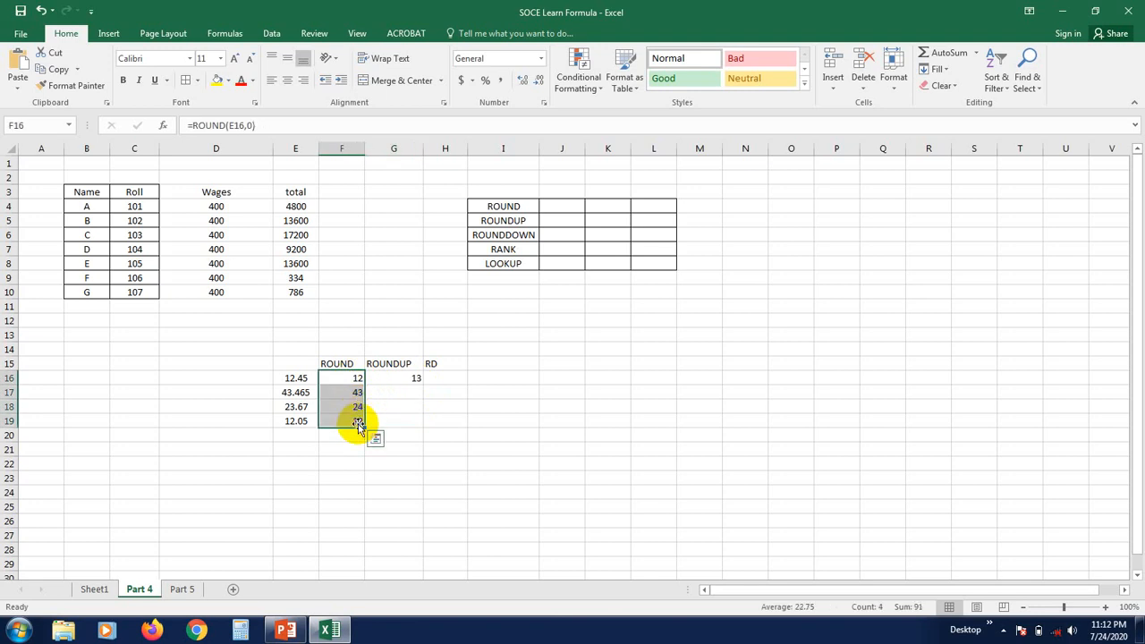
left_click(524, 81)
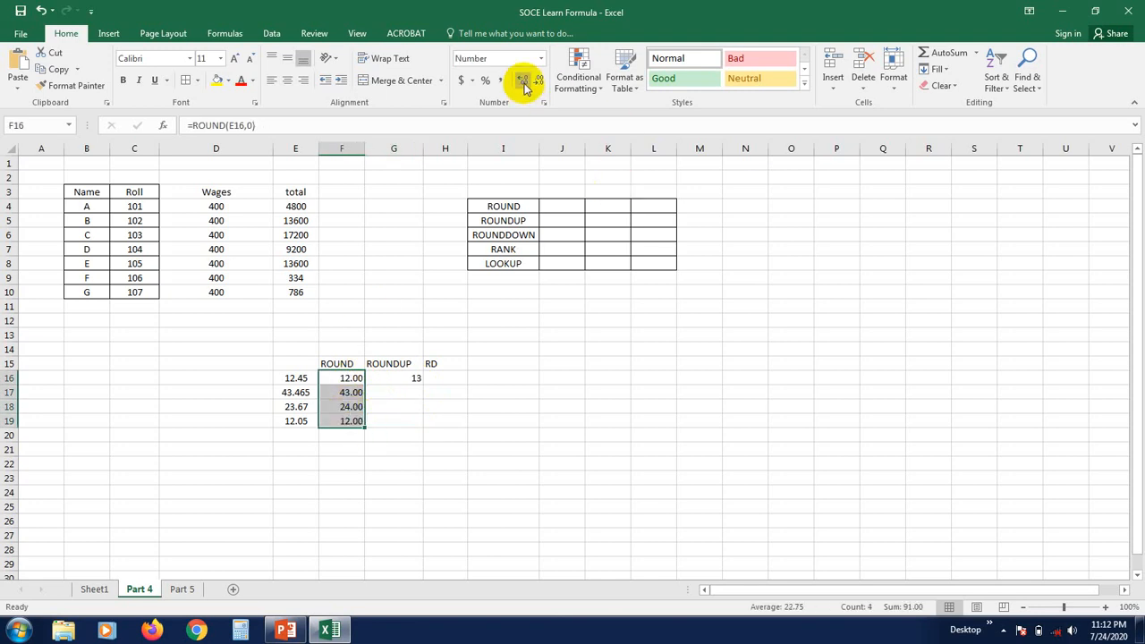
left_click(430, 459)
left_click(409, 380)
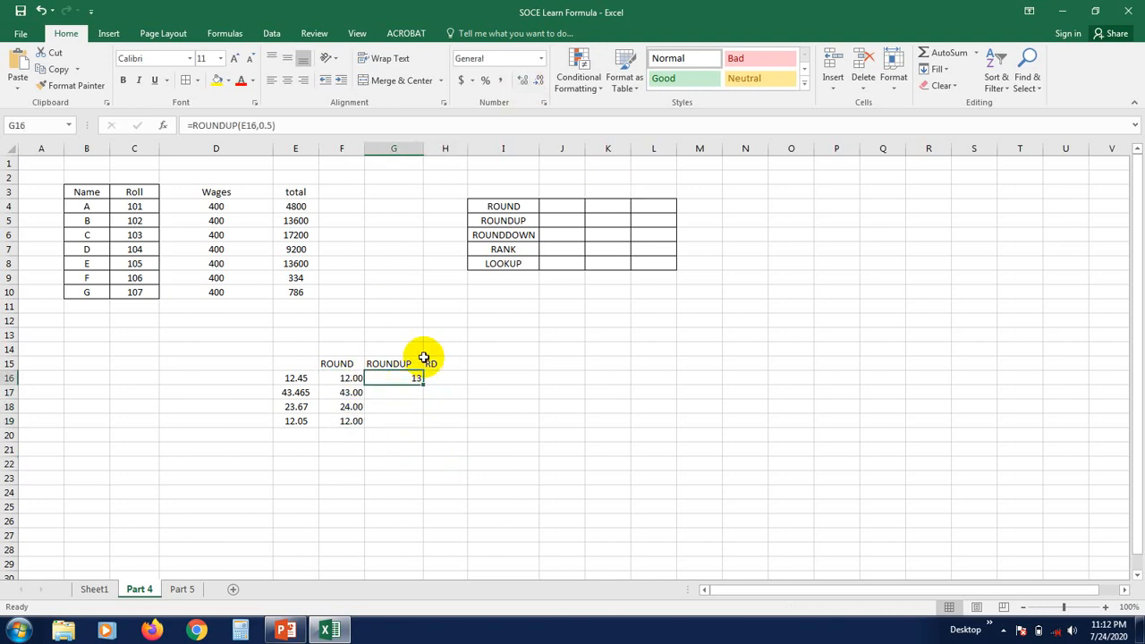
left_click(523, 81)
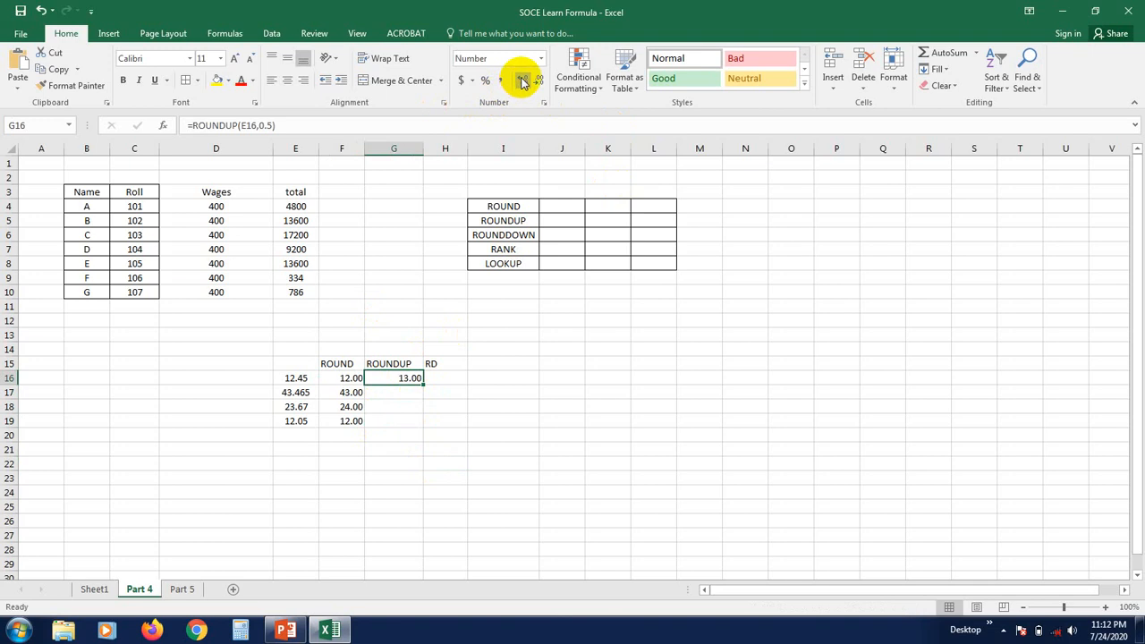
left_click(403, 476)
Change the number of digits in G16 to 5, making the formula =ROUNDUP(E16,5), and check the cell.
left_click(410, 380)
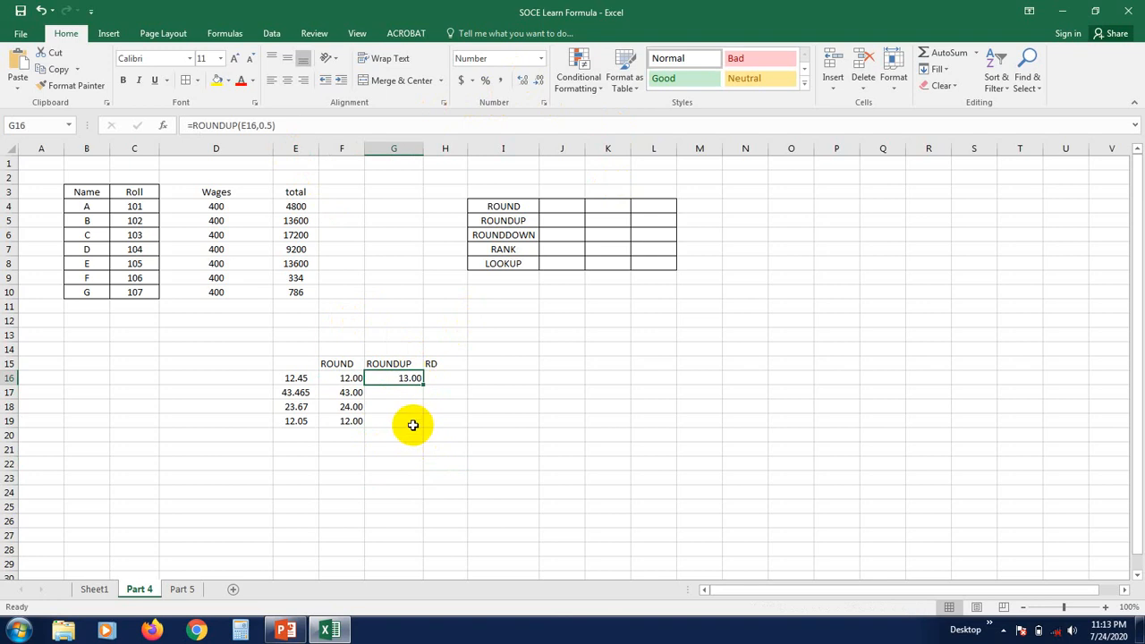
double_click(399, 378)
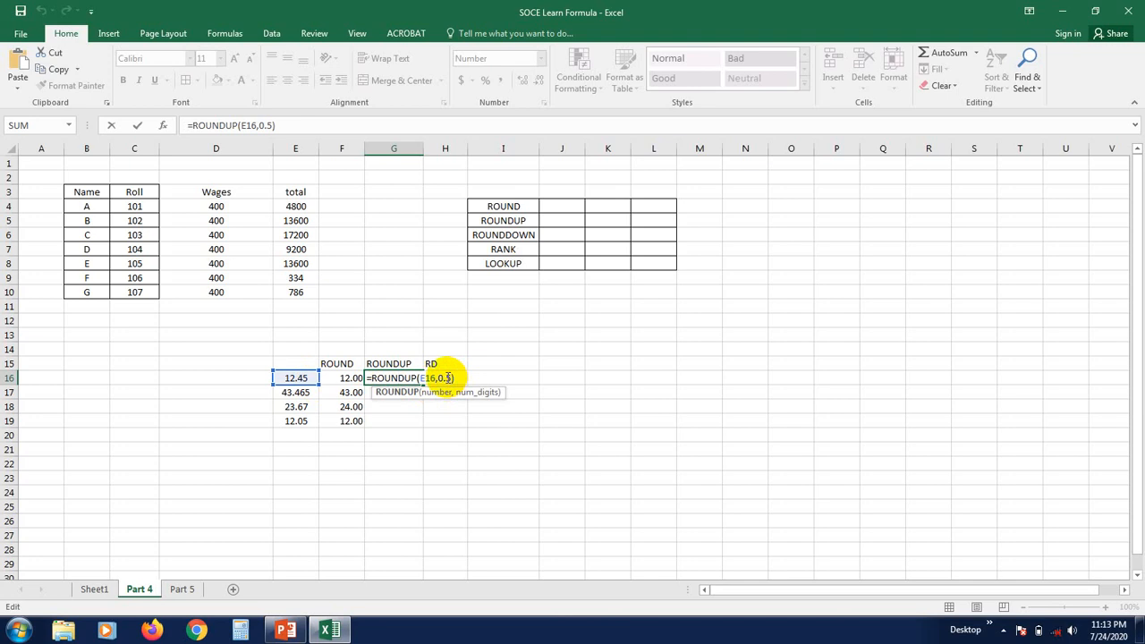
left_click(443, 377)
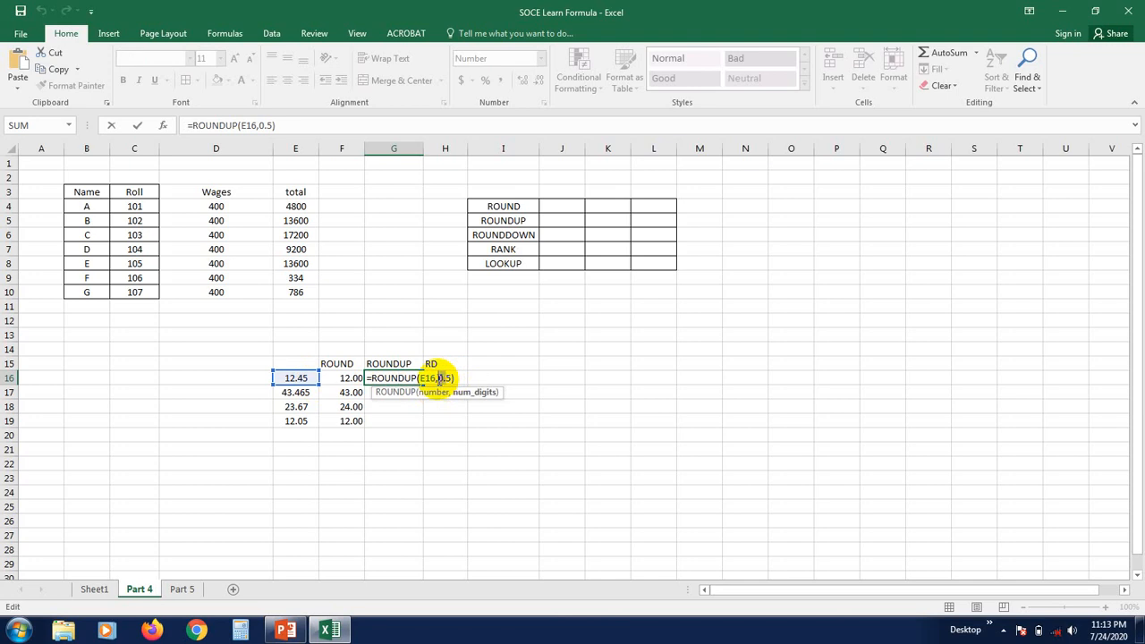
key("BackSpace")
key("BackSpace")
key("Return")
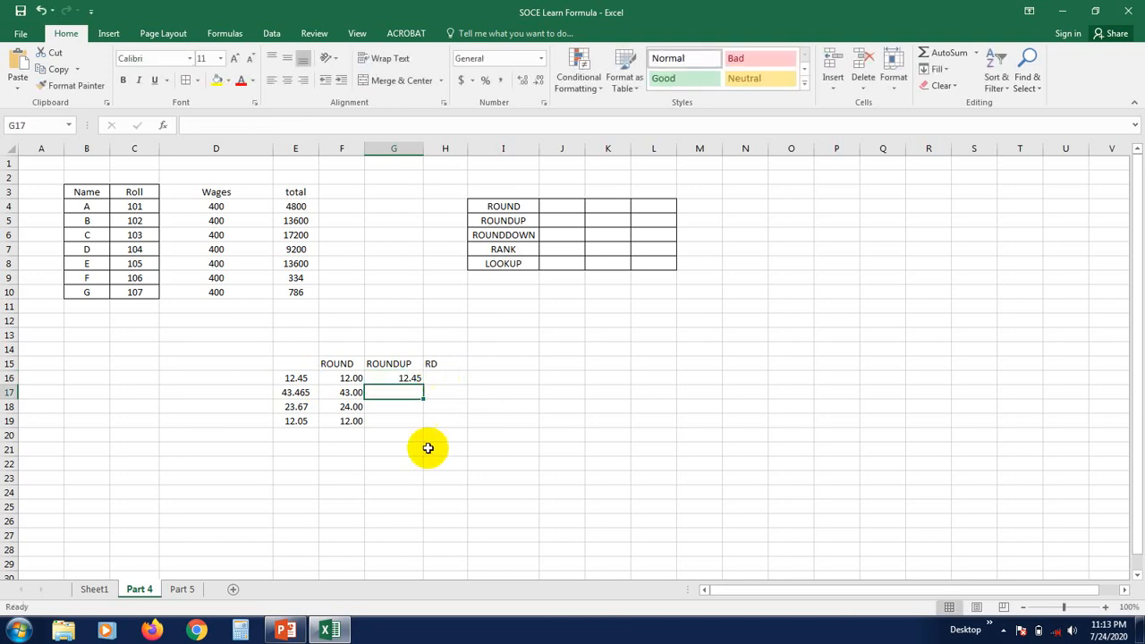
left_click(428, 448)
left_click(407, 378)
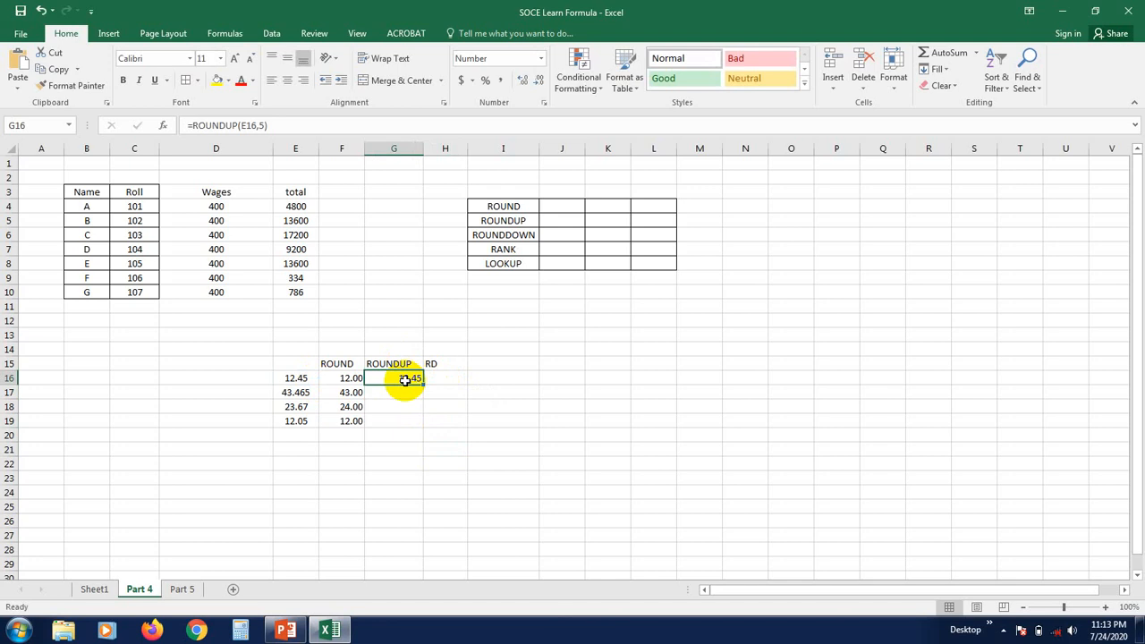
left_click(409, 408)
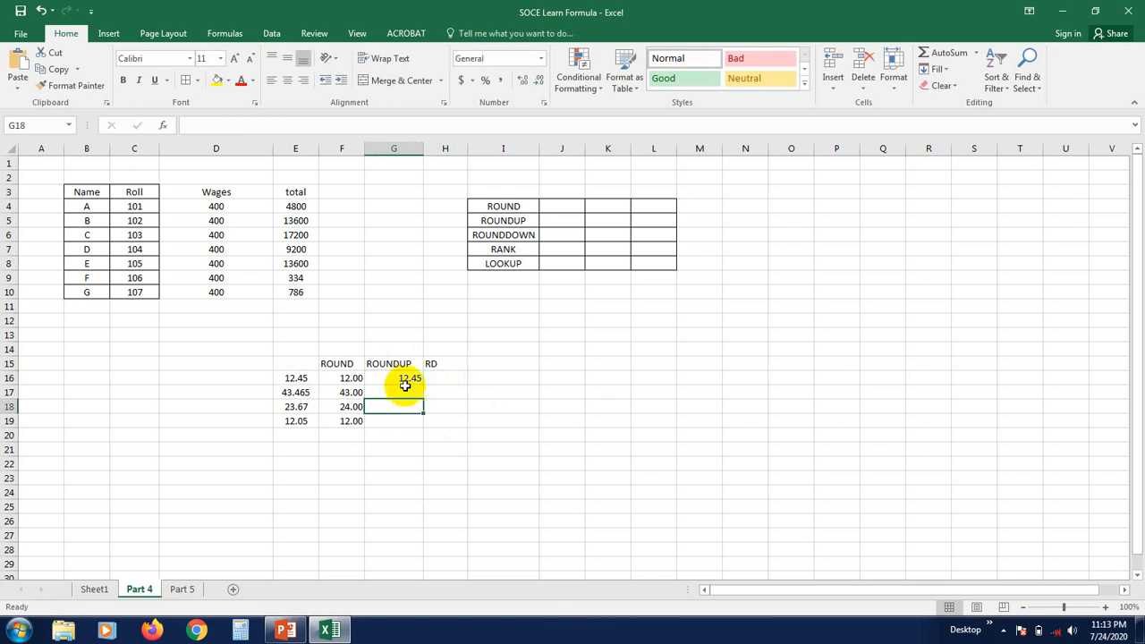
Set the number of digits in G16 back to 0.5, making the formula =ROUNDUP(E16,0.5).
double_click(406, 378)
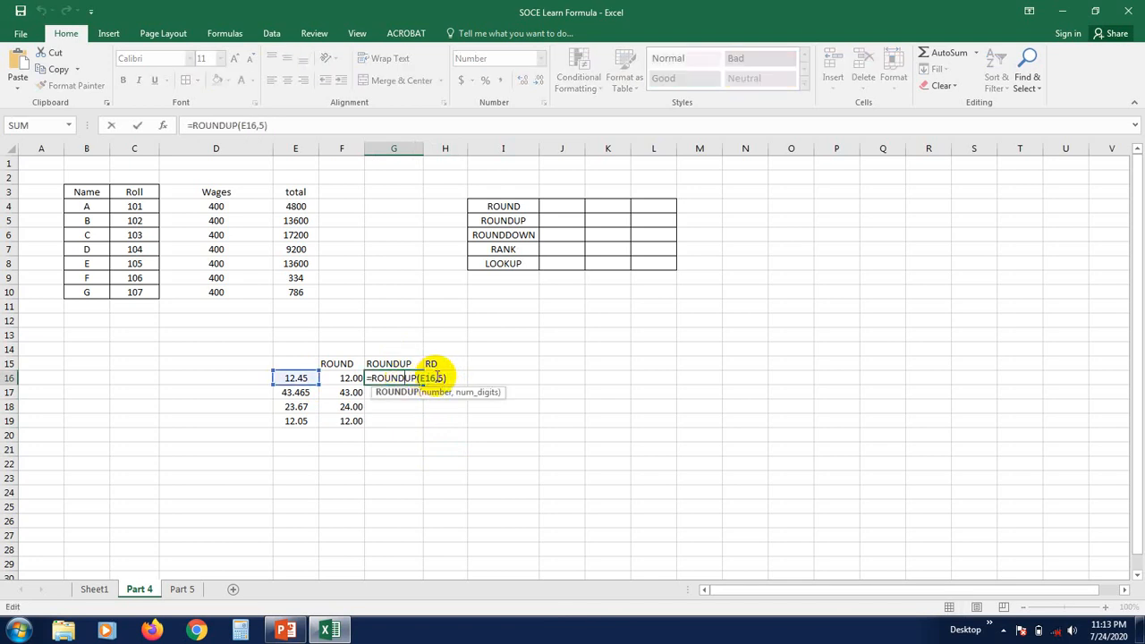
double_click(442, 377)
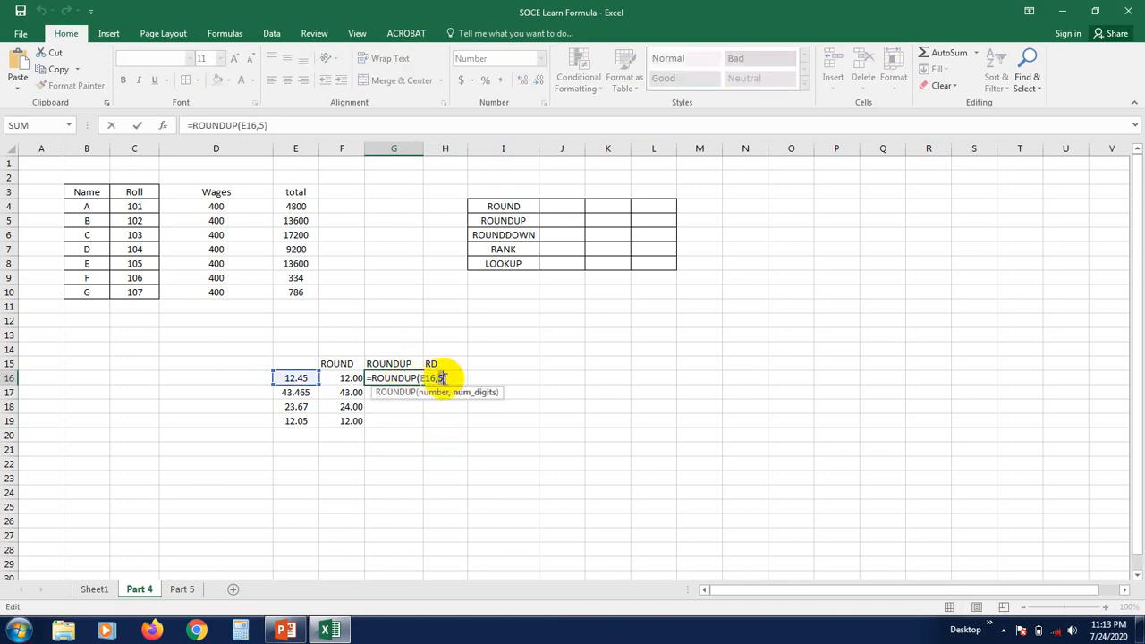
left_click(447, 380)
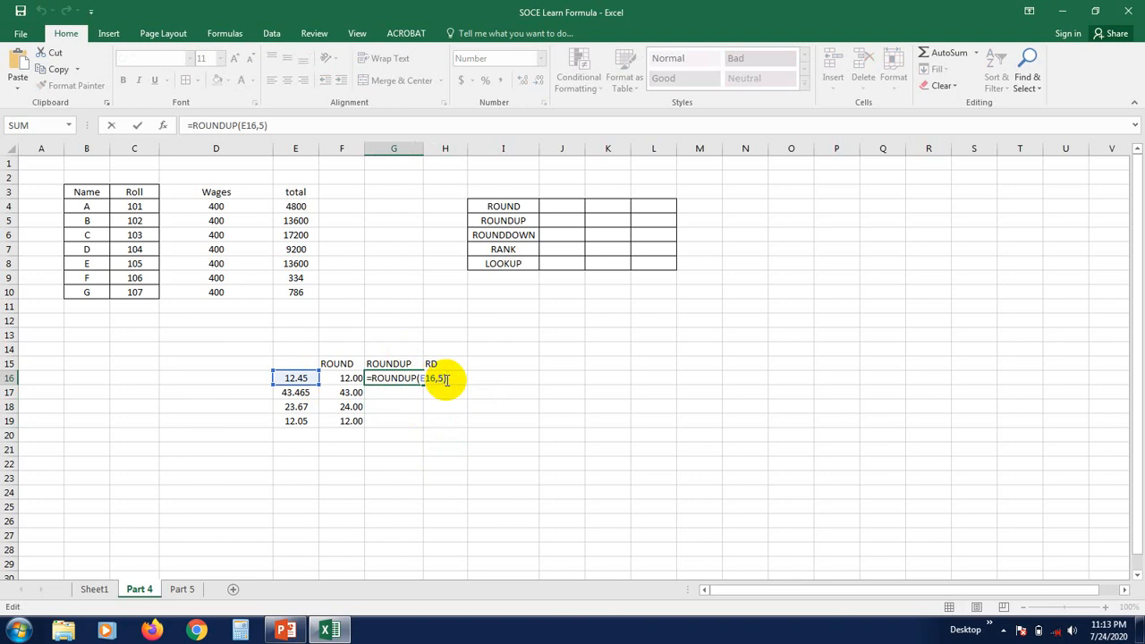
double_click(442, 377)
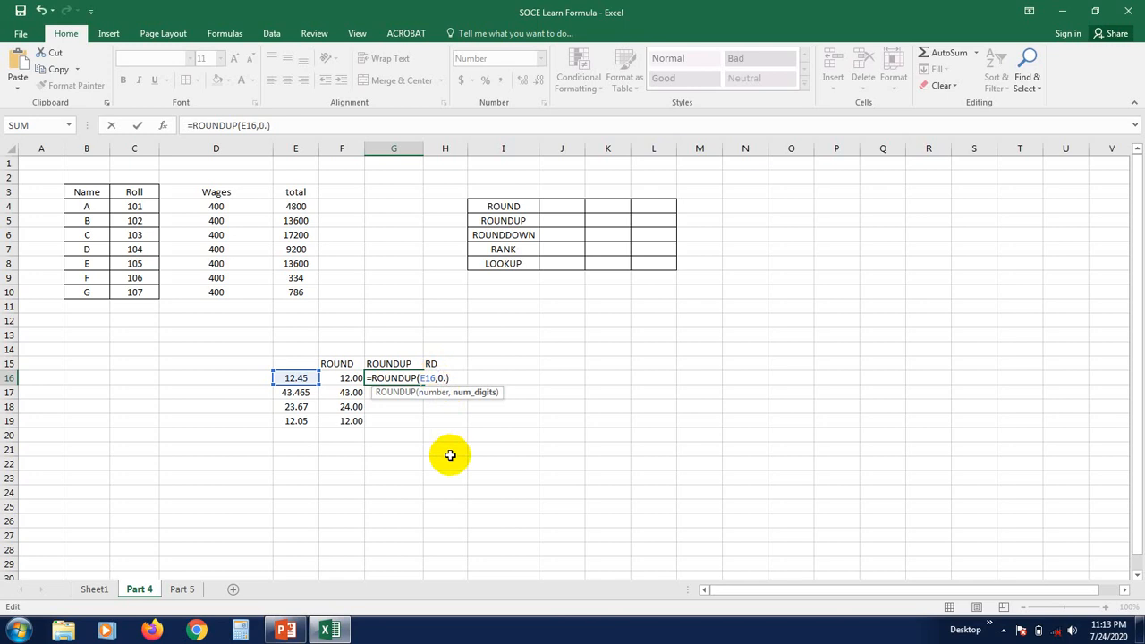
key("Return")
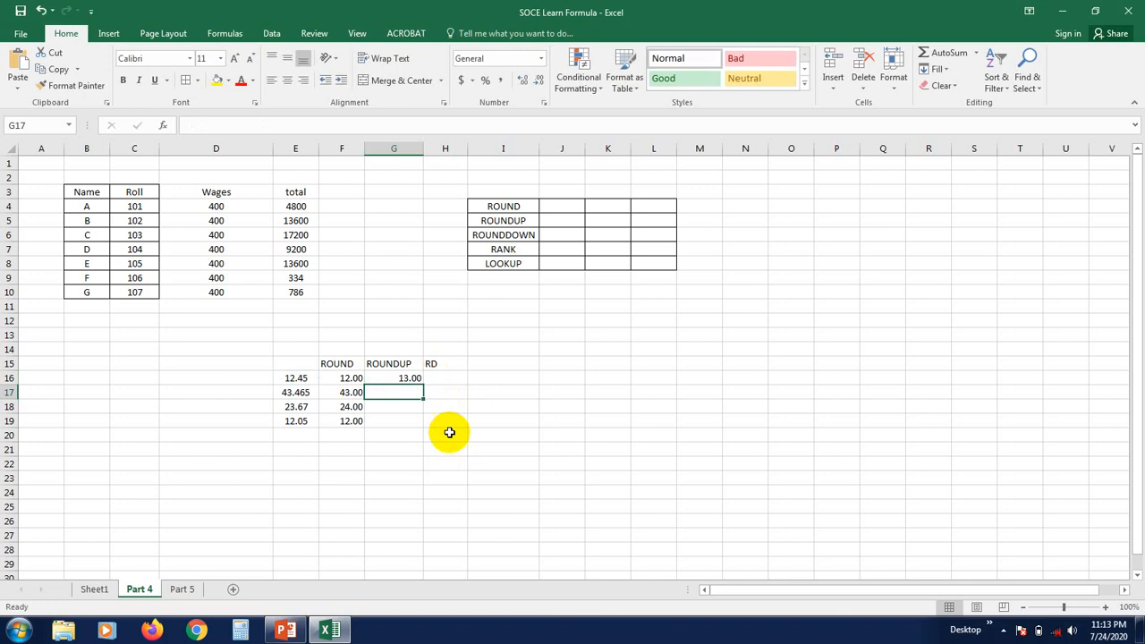
Fill the ROUNDUP formula from G16 down through G19 for the remaining sample numbers.
left_click(400, 377)
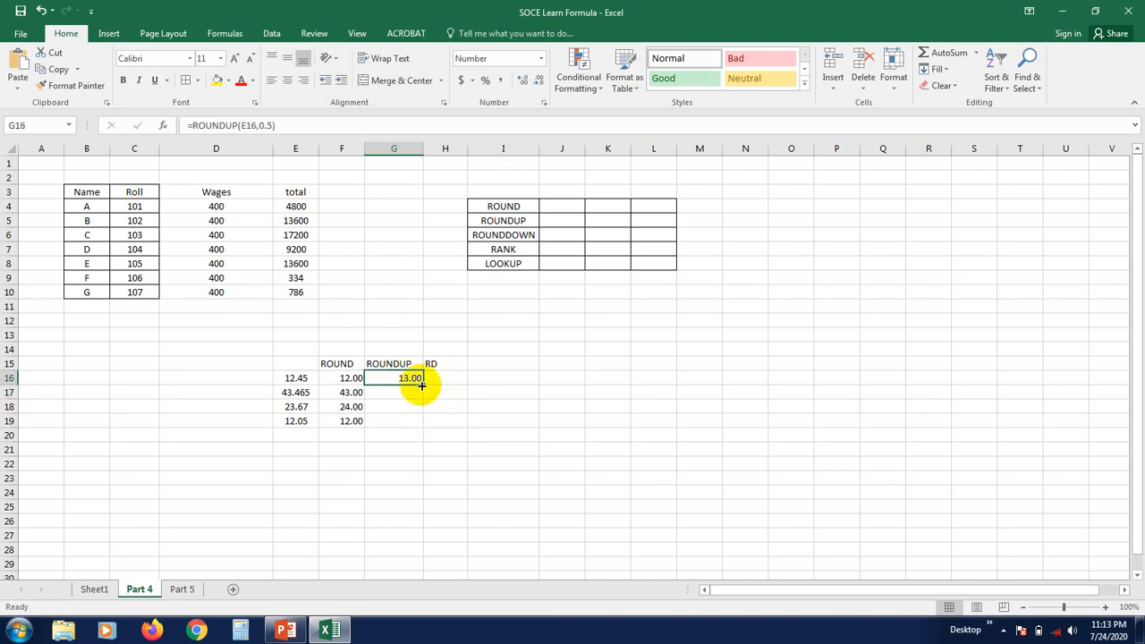
left_click_drag(420, 385, 417, 428)
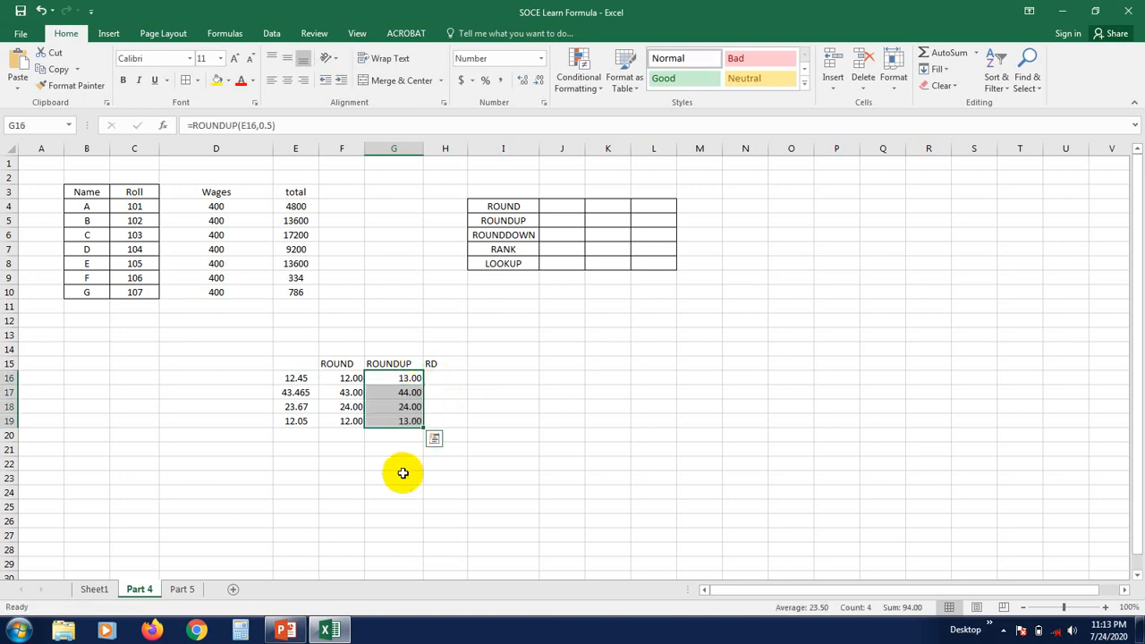
left_click(403, 473)
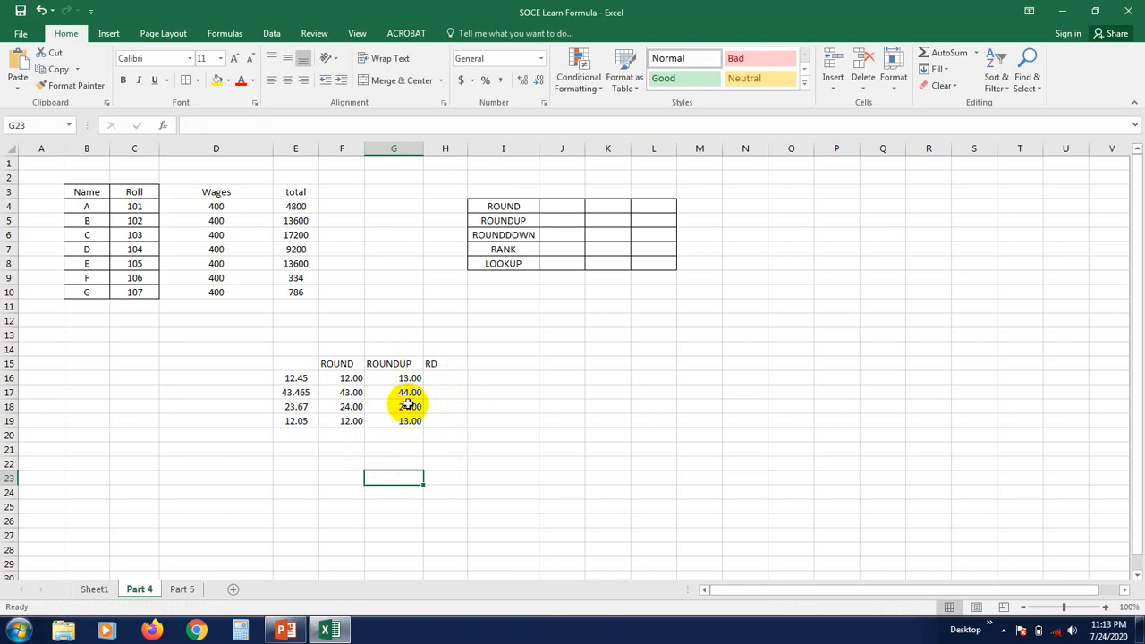
Enter the formula =ROUNDDOWN(E16,0) in cell H16 under the RD heading to round the first sample number down.
left_click(448, 374)
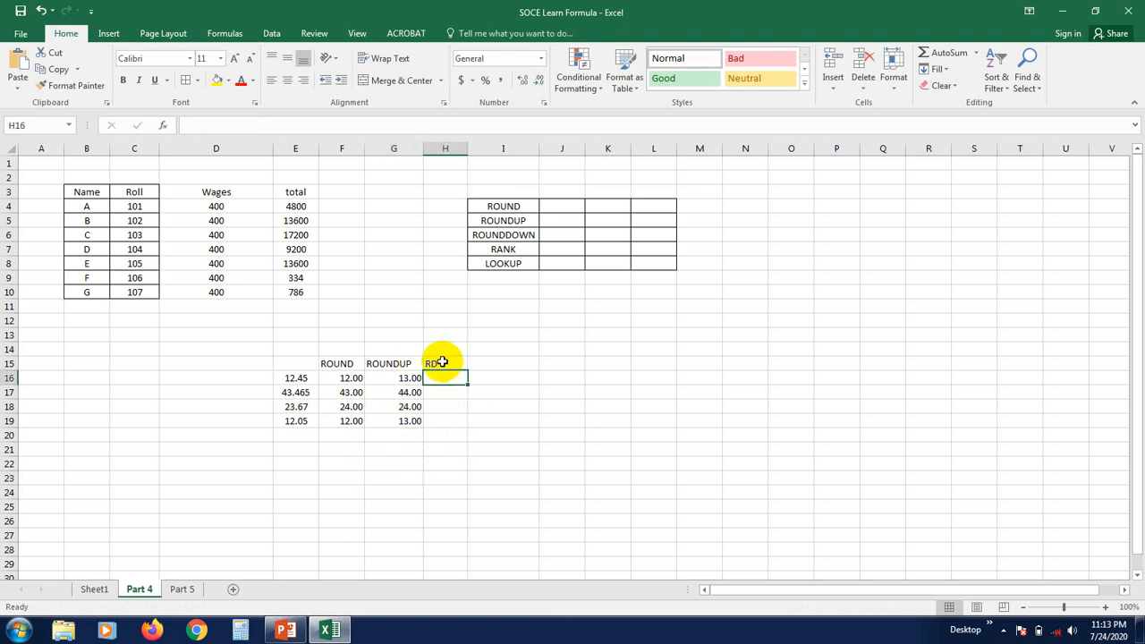
left_click(445, 404)
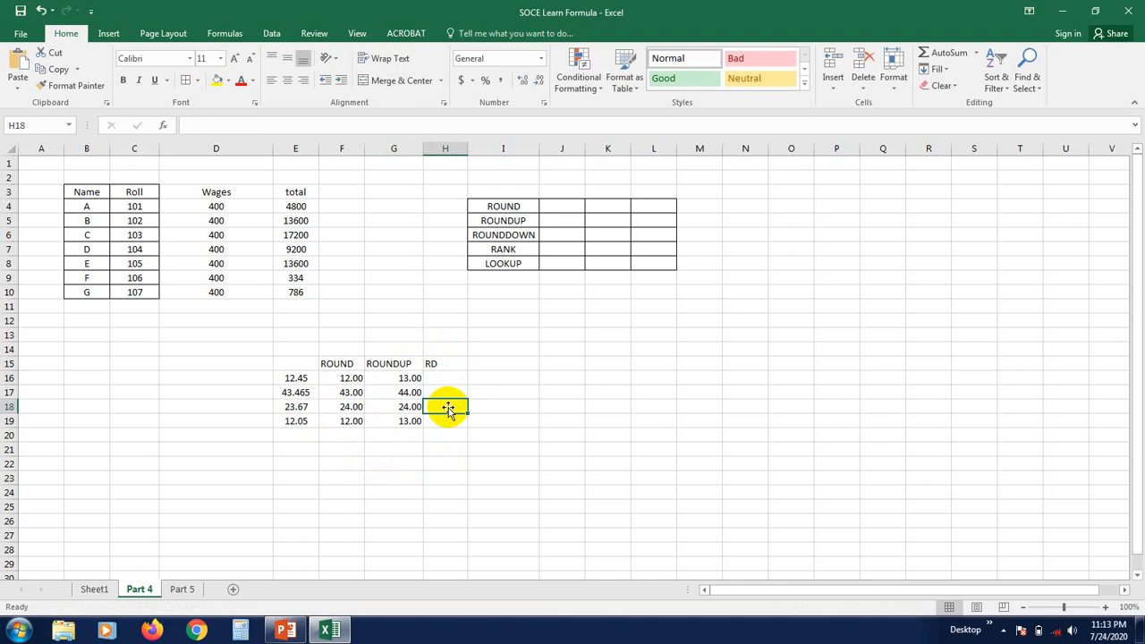
left_click(445, 377)
left_click(455, 416)
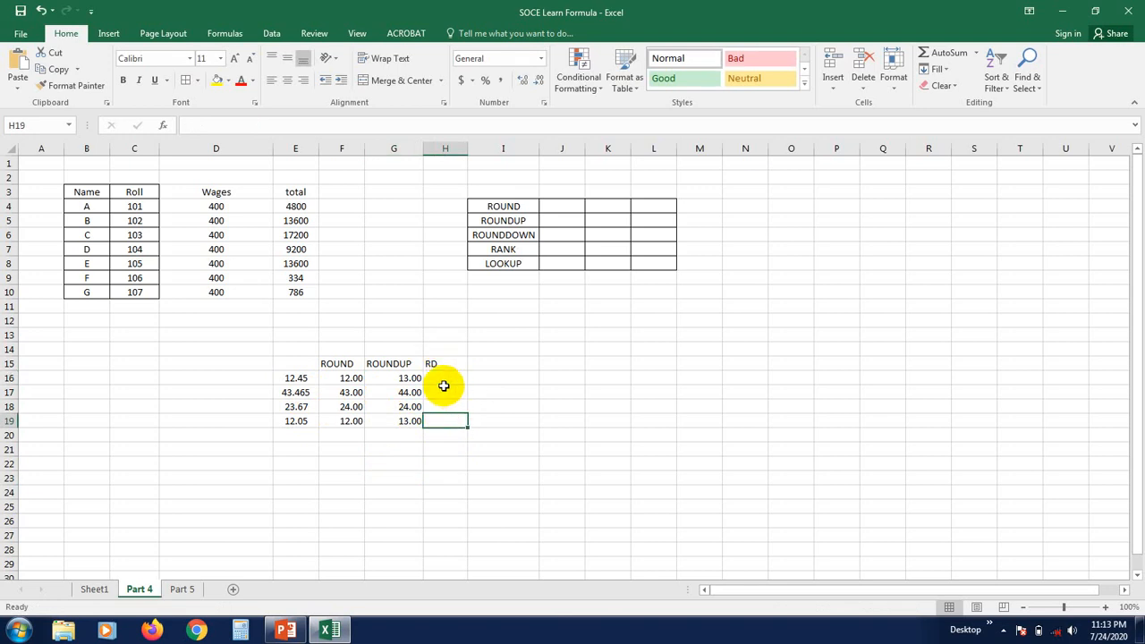
left_click(443, 377)
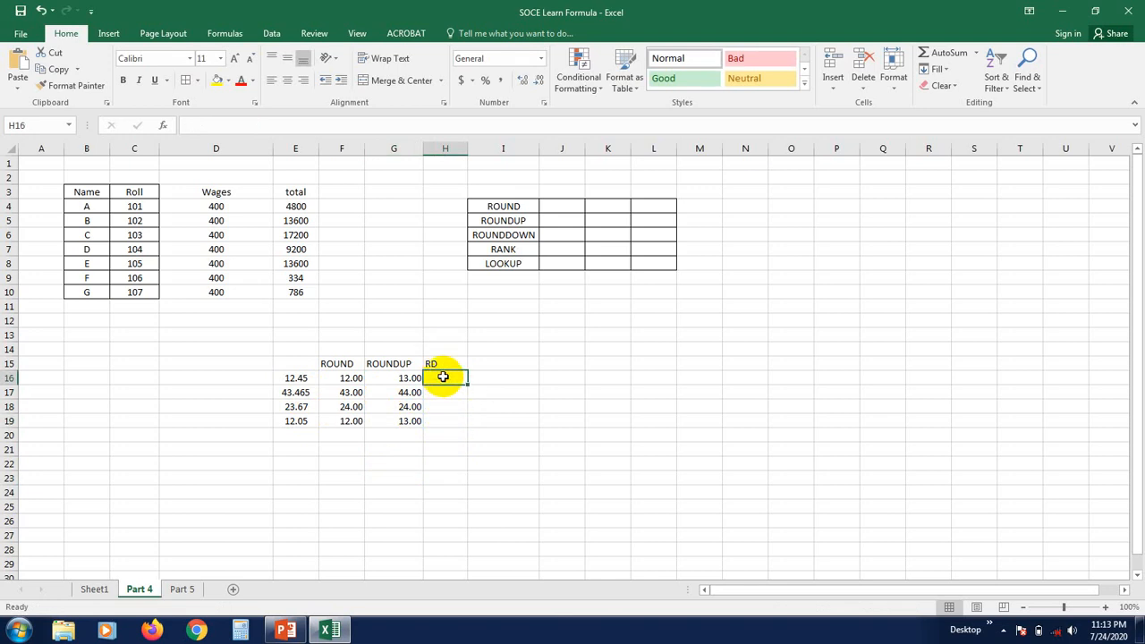
type("=")
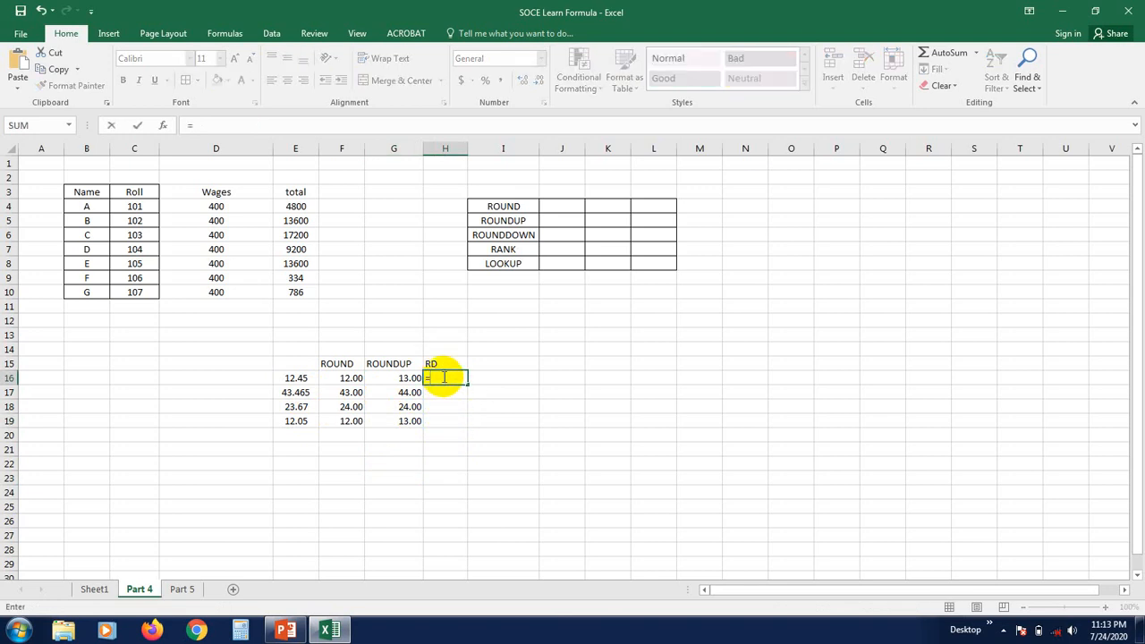
type("RO")
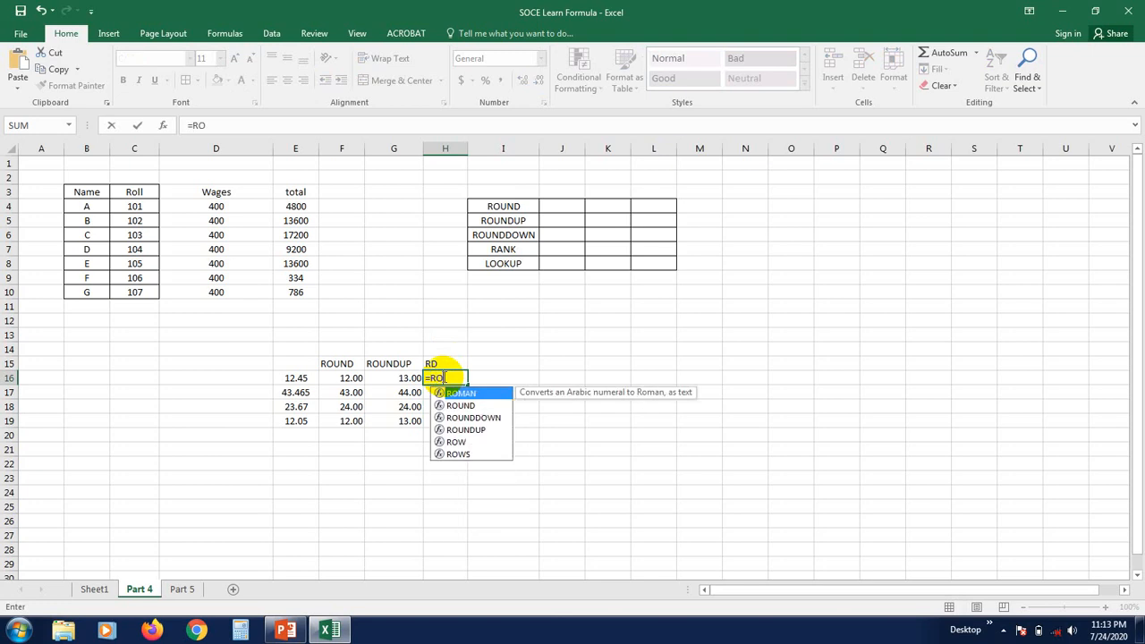
type("UND")
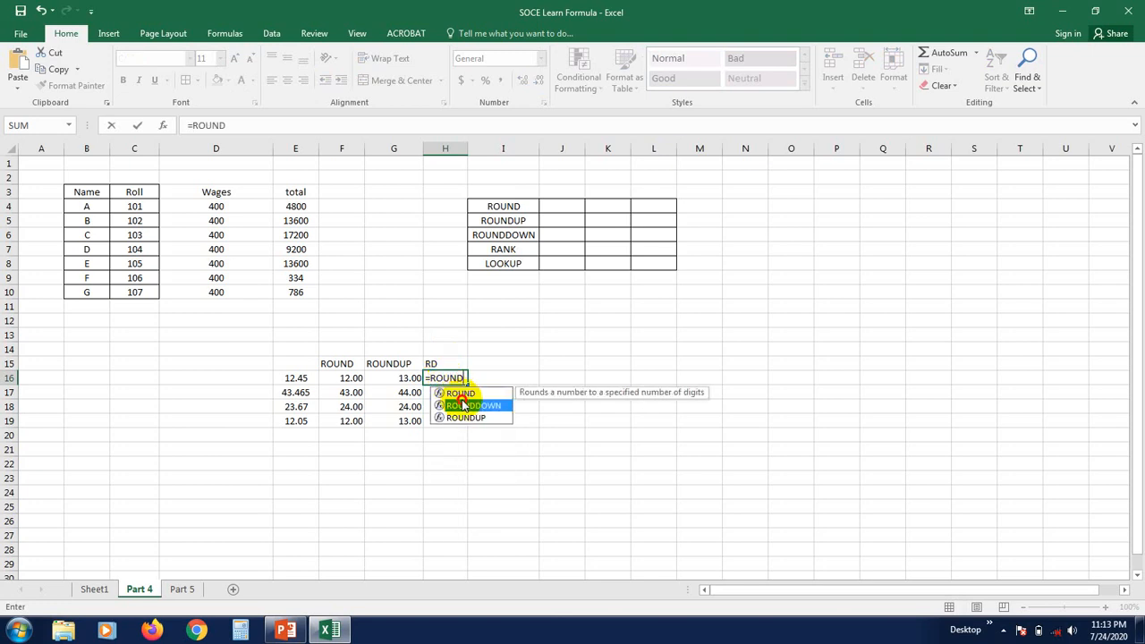
double_click(458, 405)
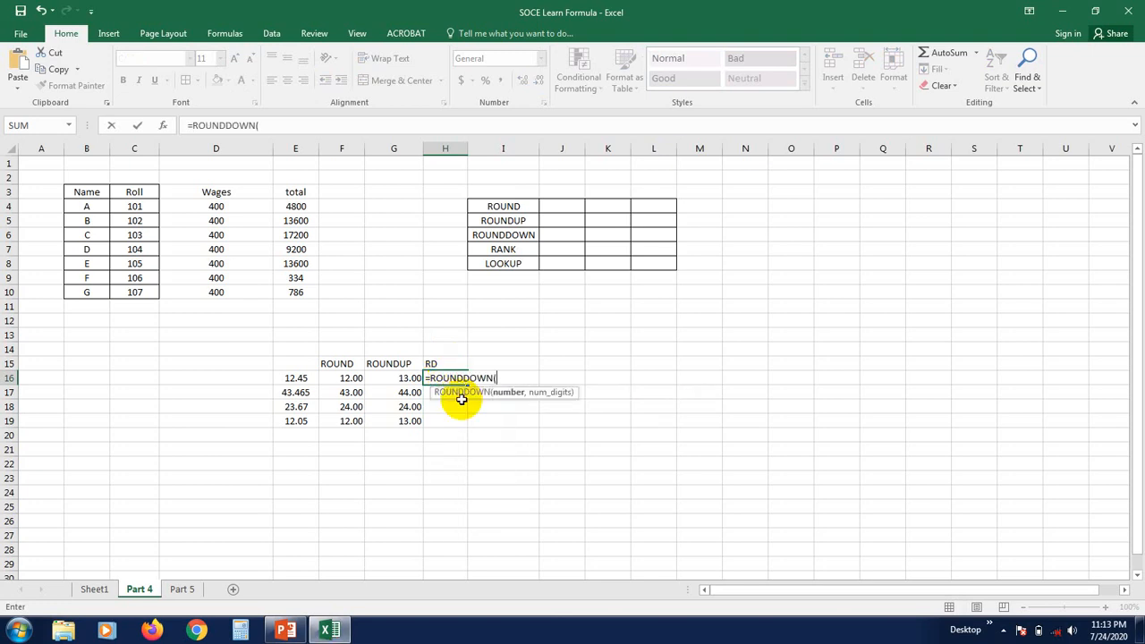
left_click(289, 378)
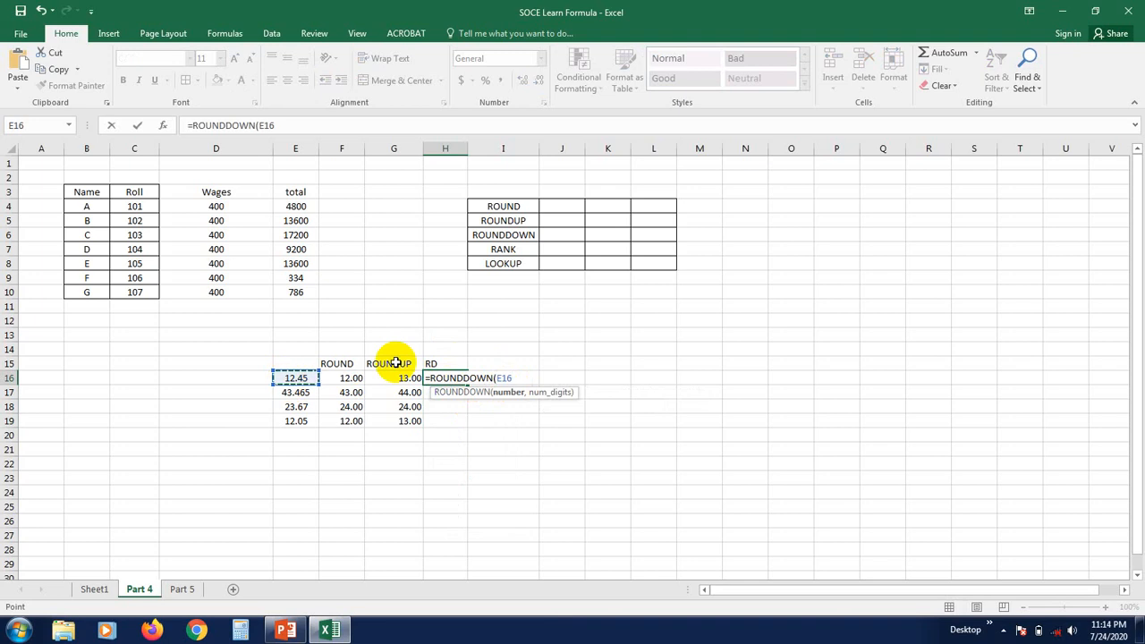
type(",0")
key("Return")
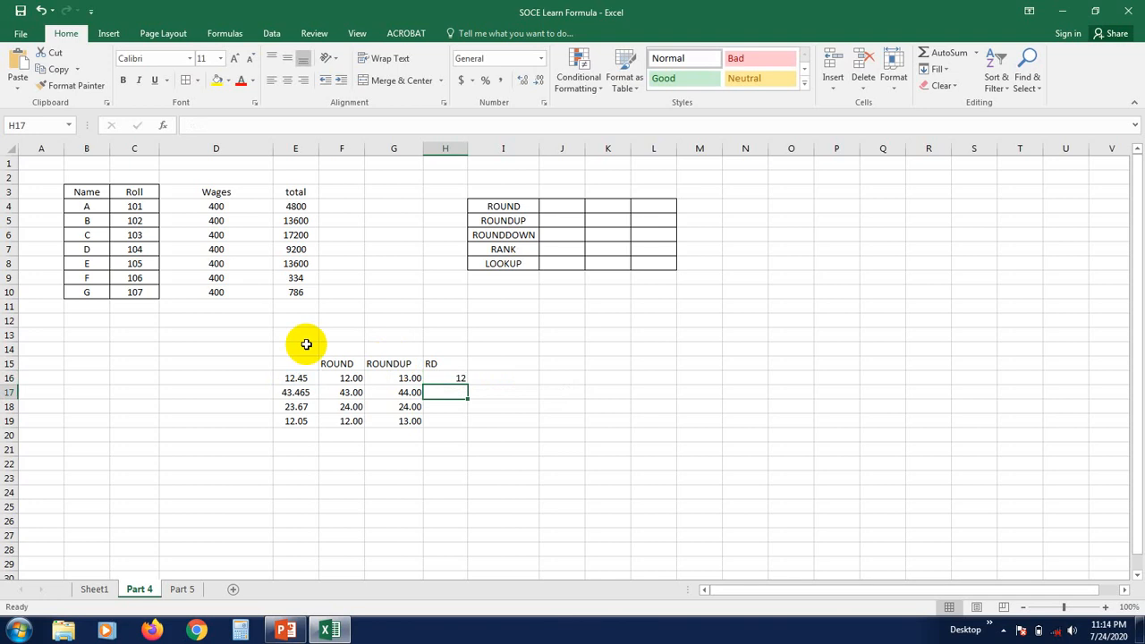
Fill the ROUNDDOWN formula from H16 down through H19 for the remaining sample numbers.
left_click(447, 378)
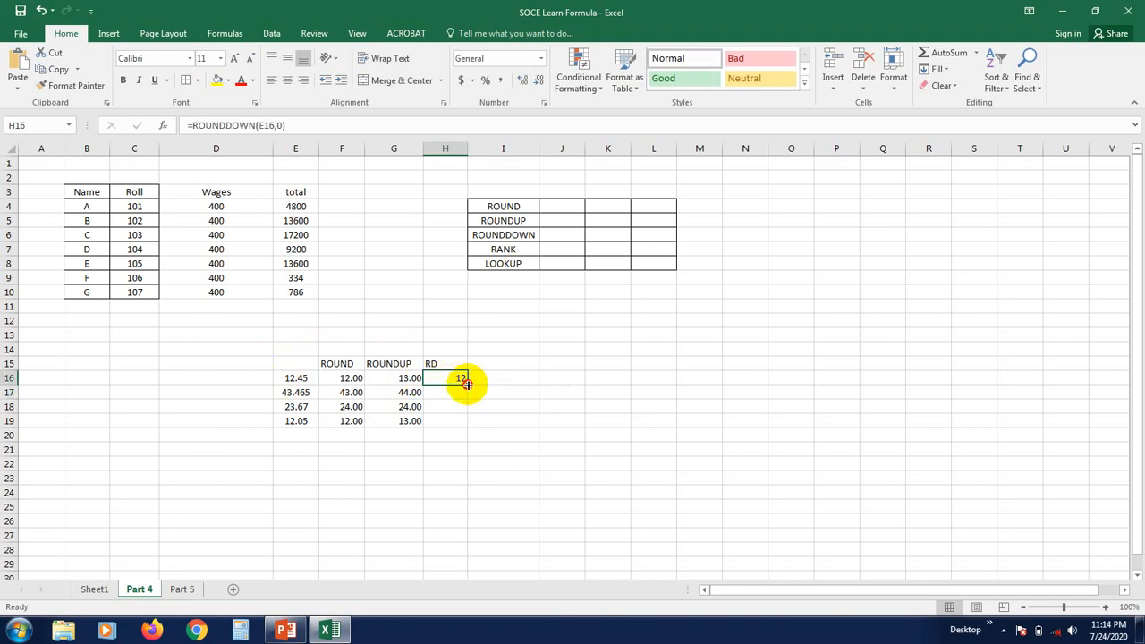
left_click_drag(468, 385, 461, 426)
left_click(400, 504)
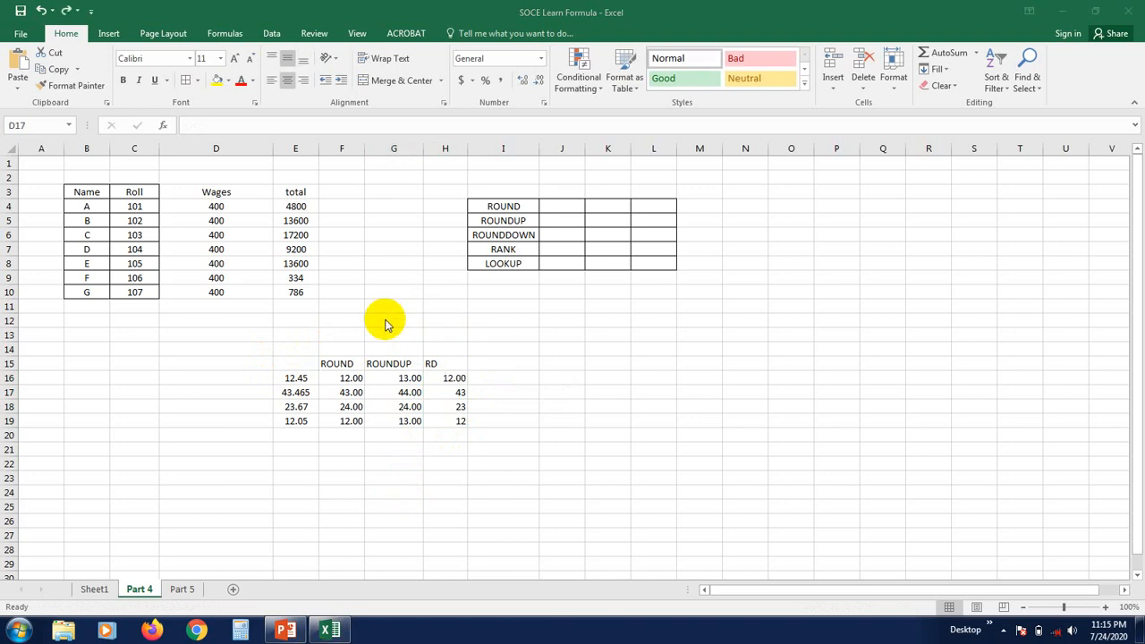
Colour the ROUND, ROUNDUP and ROUNDDOWN labels in I4:I6 of the function list red.
left_click(501, 248)
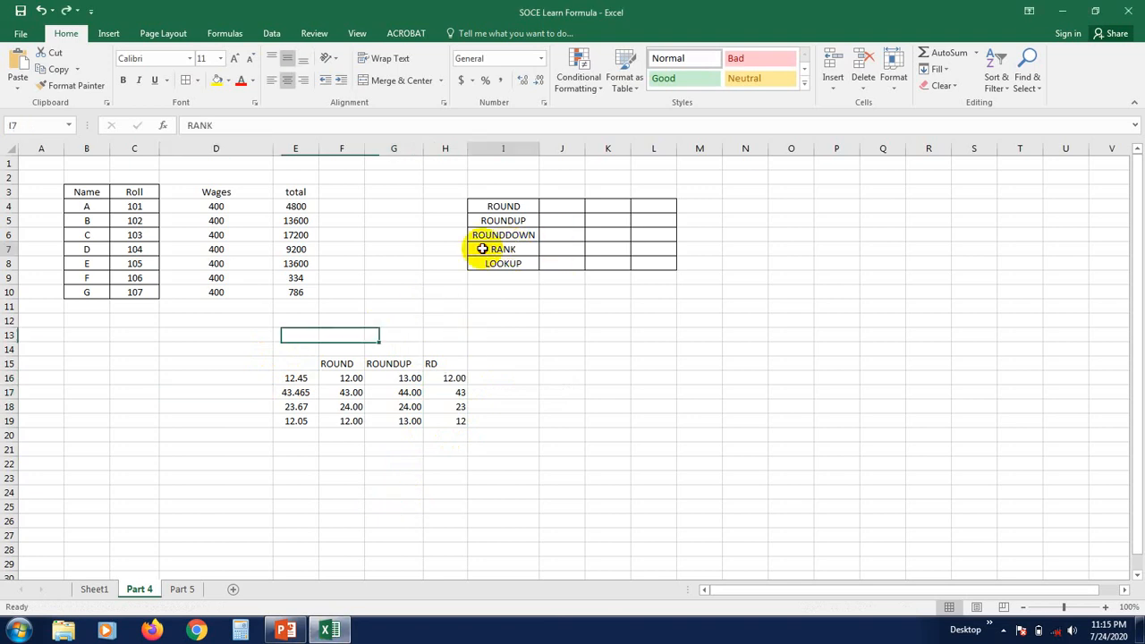
left_click_drag(502, 207, 506, 235)
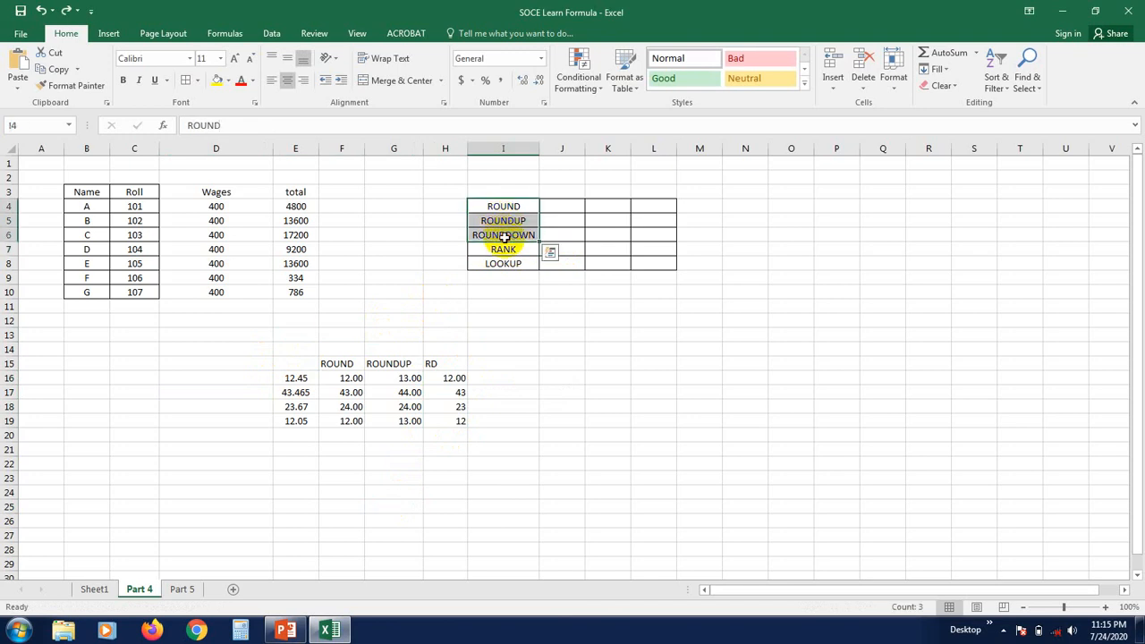
left_click(241, 79)
left_click(393, 263)
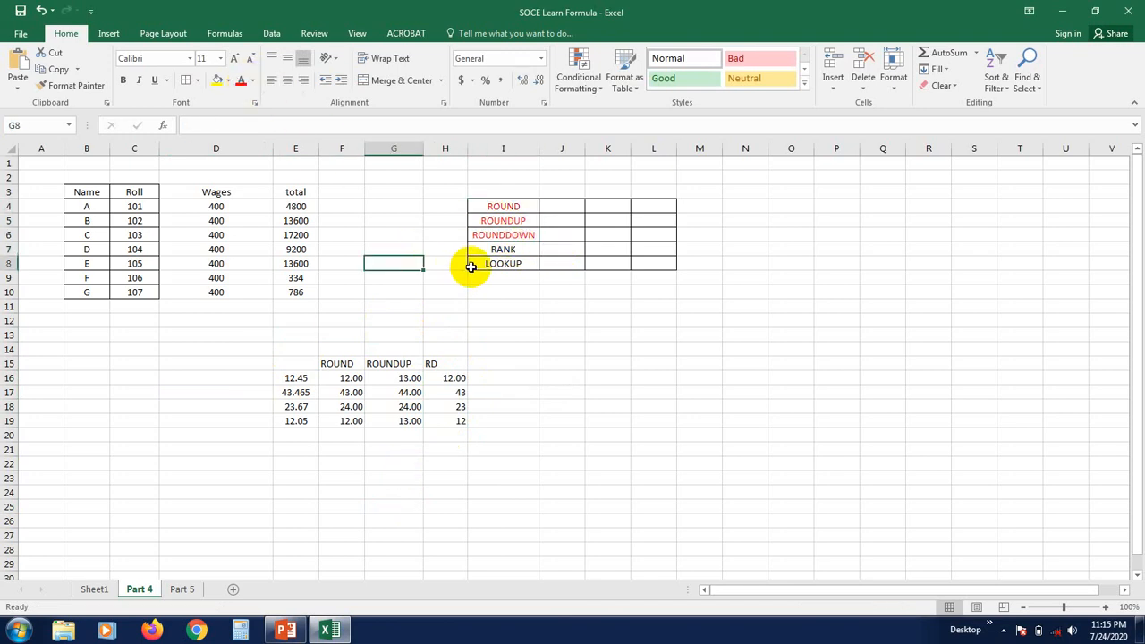
left_click(507, 315)
left_click(493, 249)
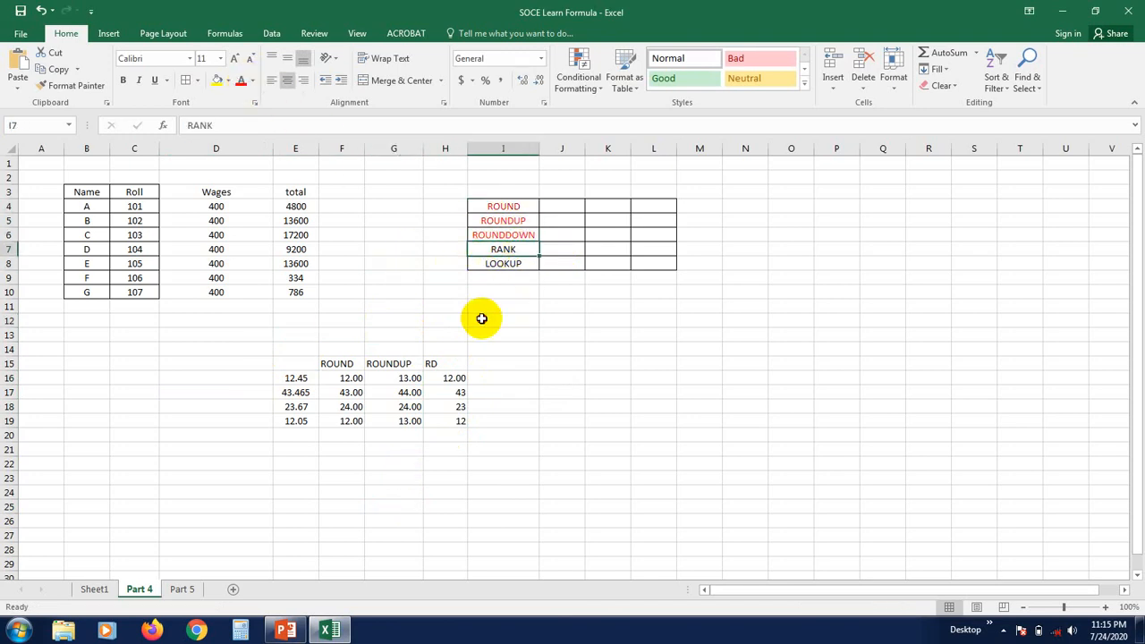
left_click(478, 319)
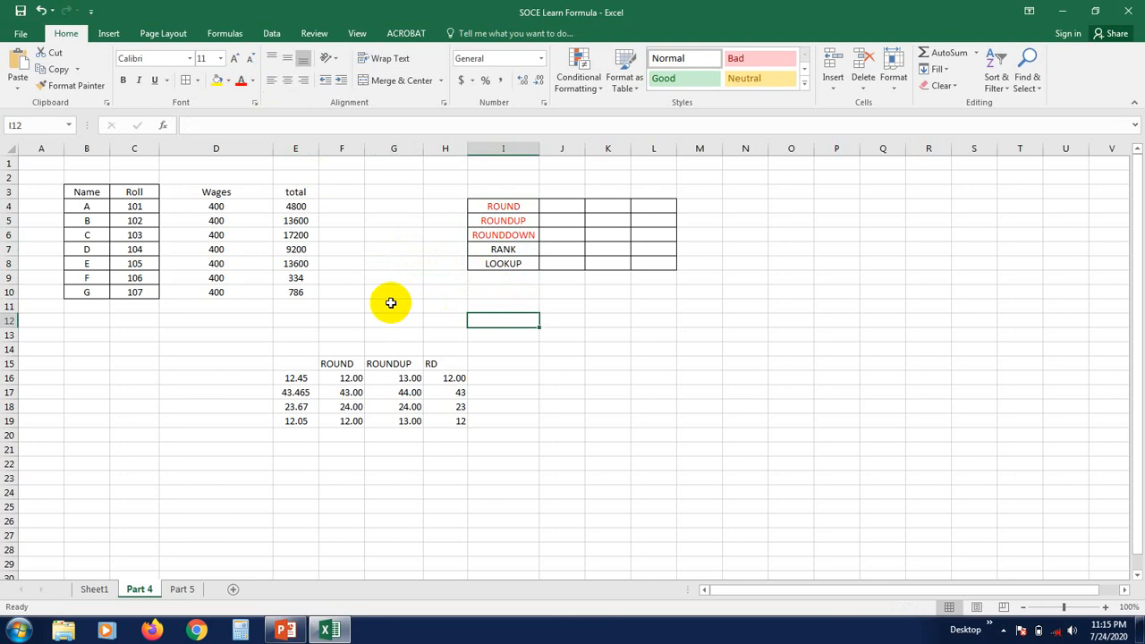
left_click(139, 331)
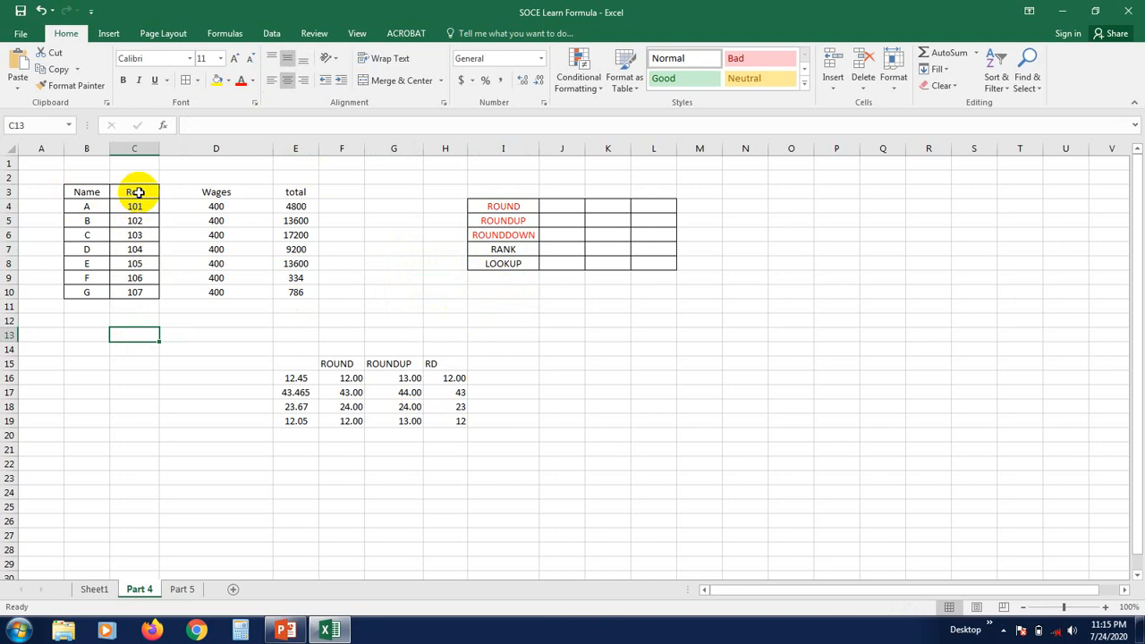
left_click(296, 192)
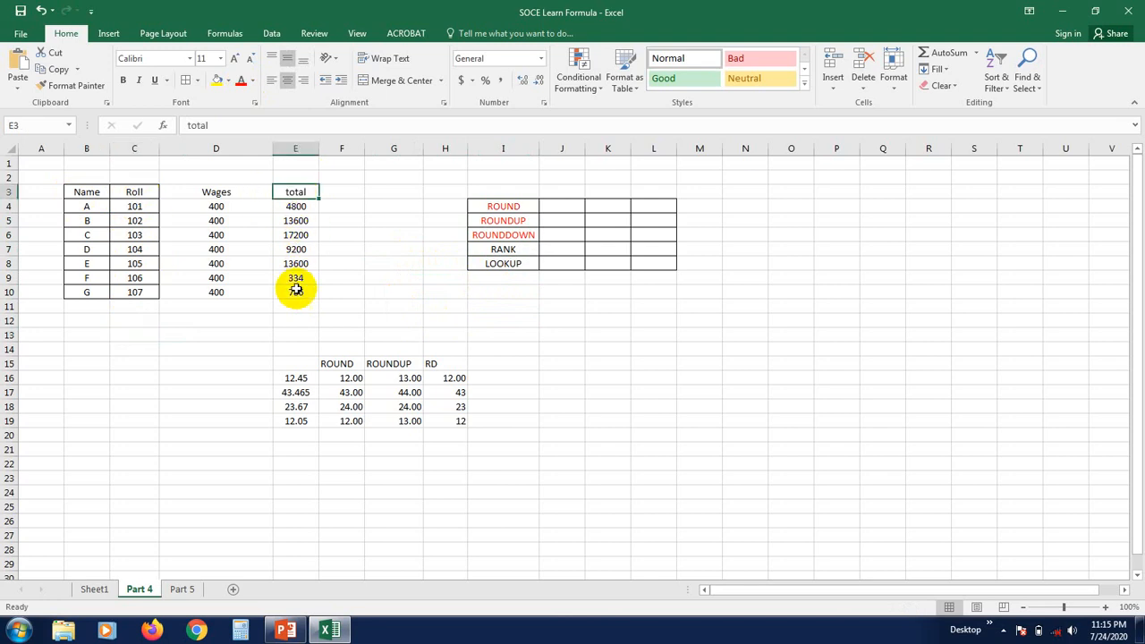
left_click(288, 319)
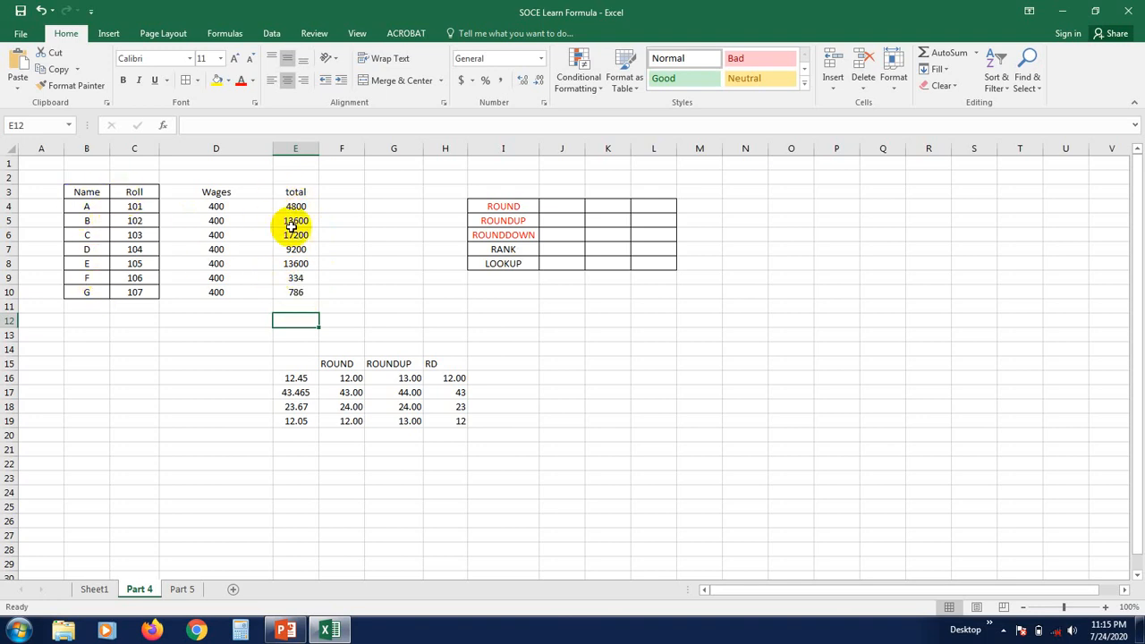
Enter the formula =RANK(E4,E4:E10,1) in cell F4 to rank the first total in ascending order.
left_click(340, 207)
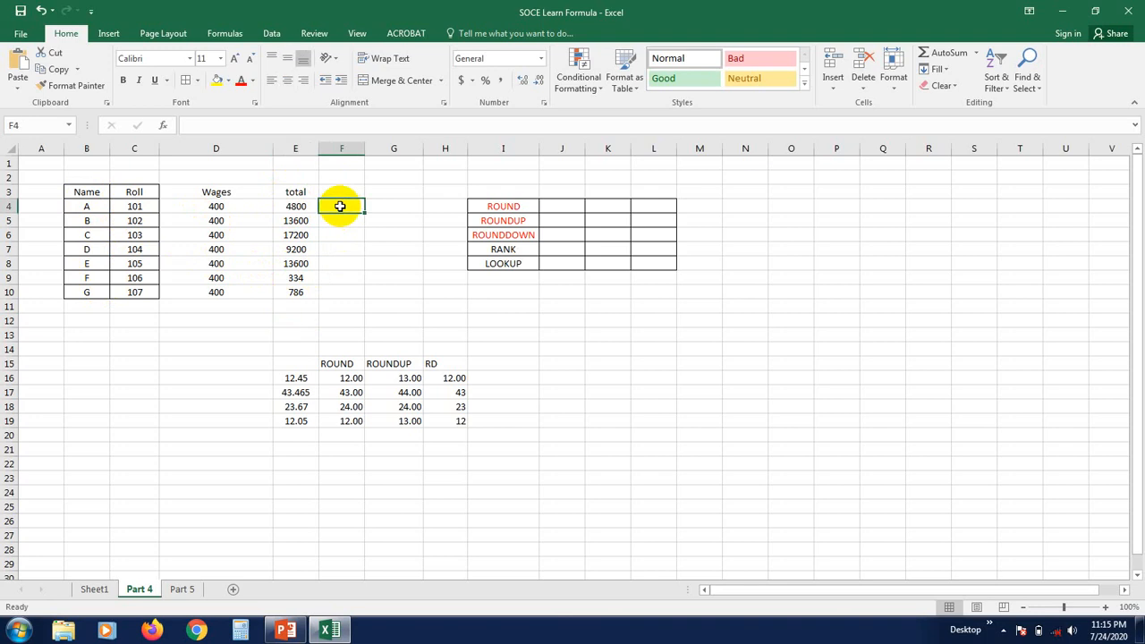
type("=RANK")
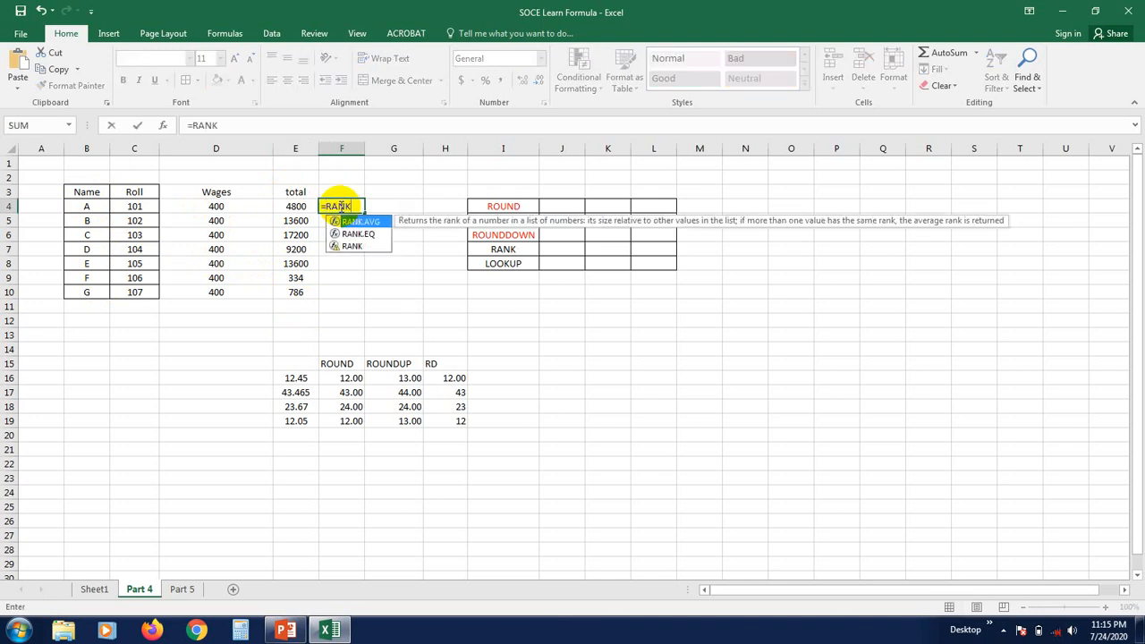
type("(")
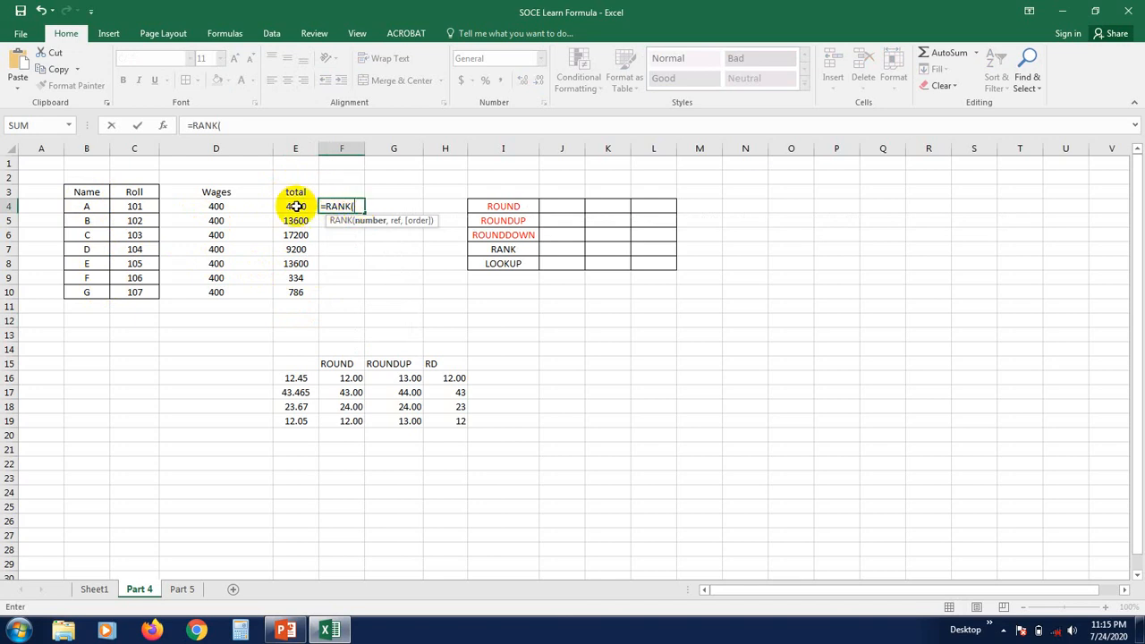
left_click(295, 207)
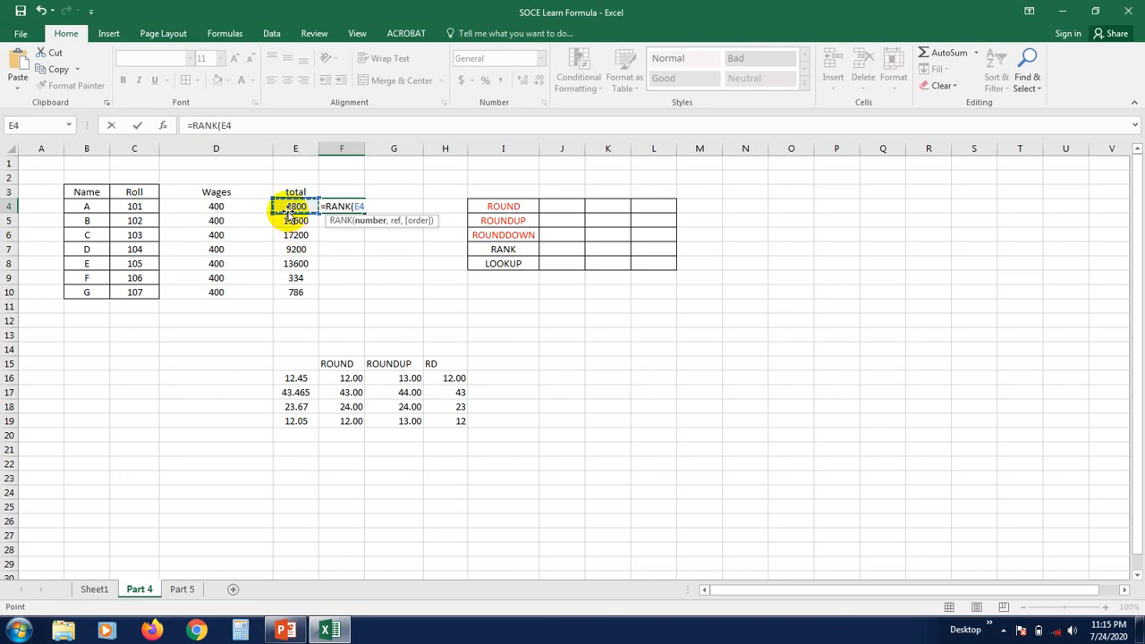
type(",")
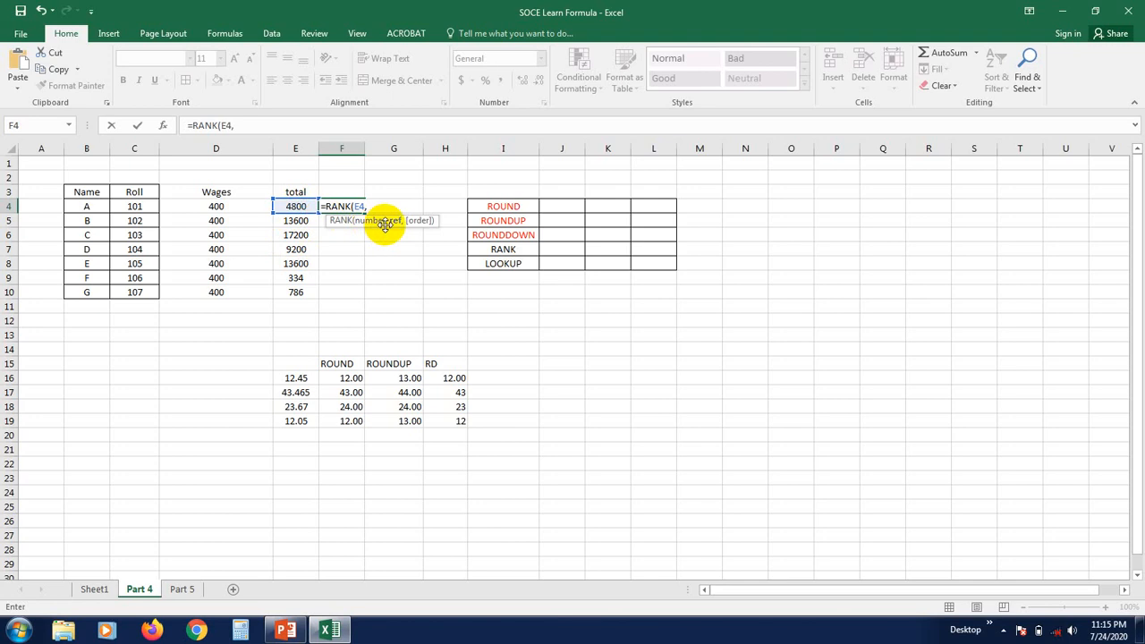
left_click_drag(297, 206, 296, 291)
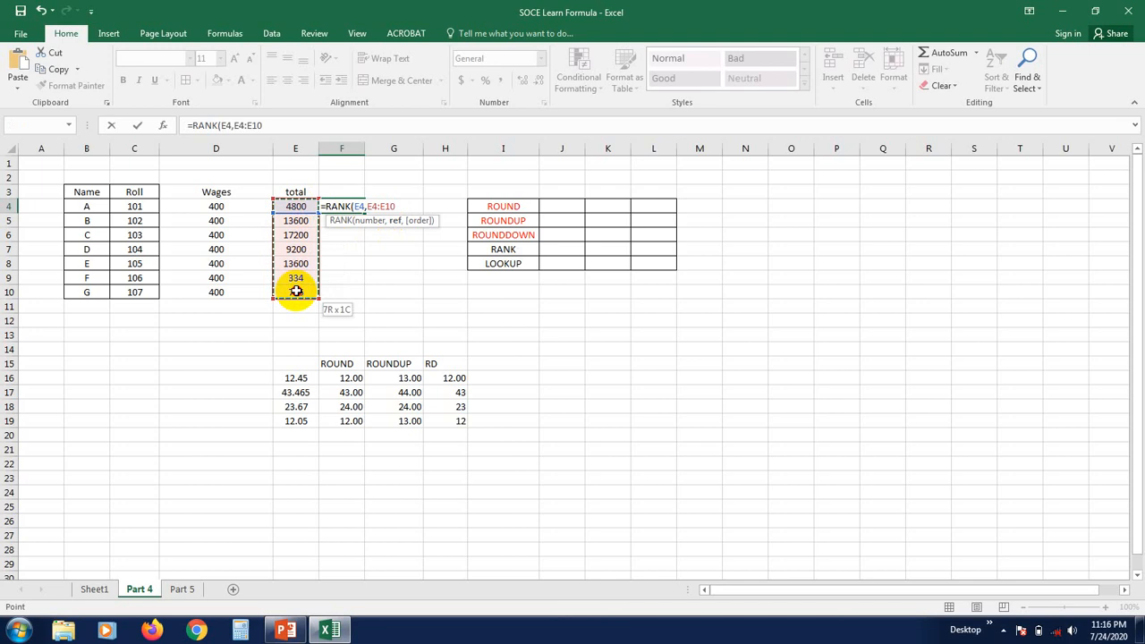
left_click_drag(296, 291, 296, 288)
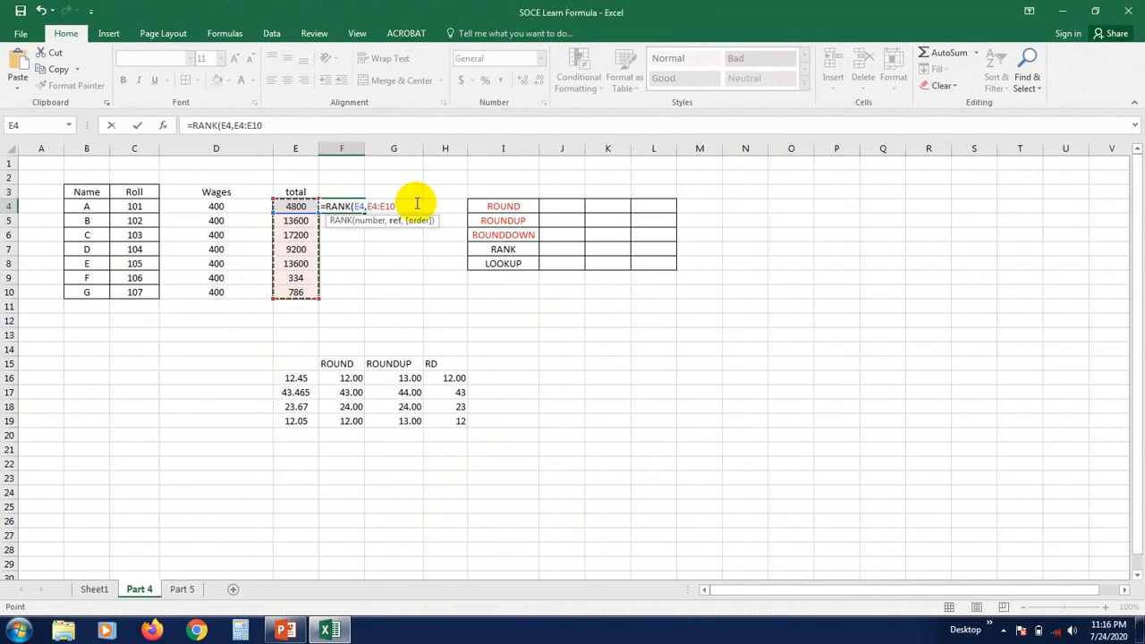
type(",")
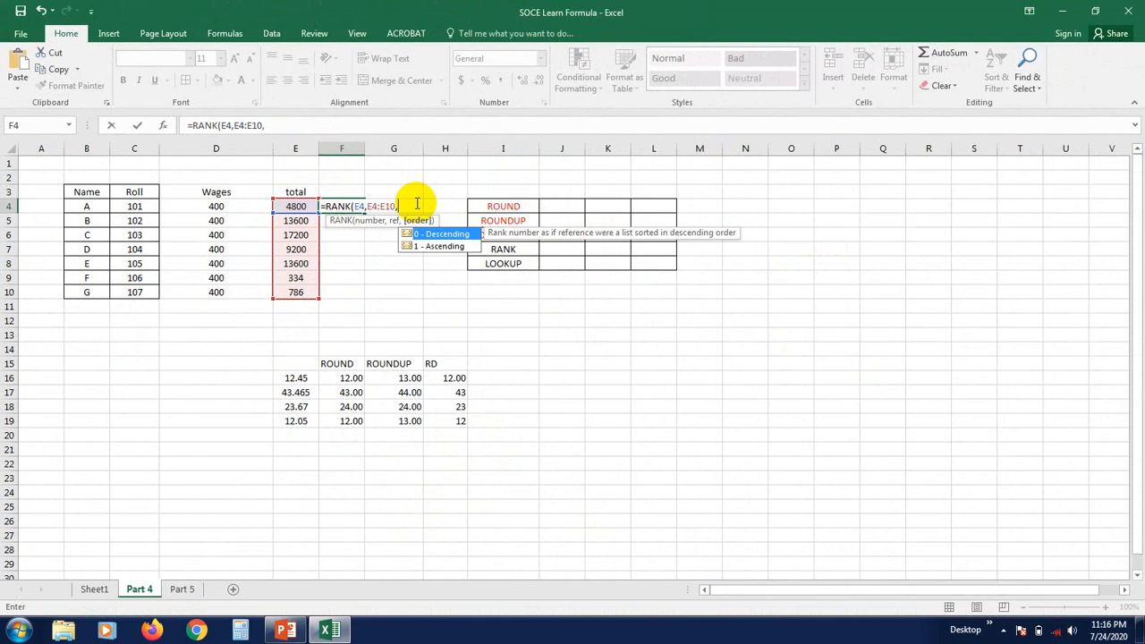
left_click(434, 249)
double_click(435, 249)
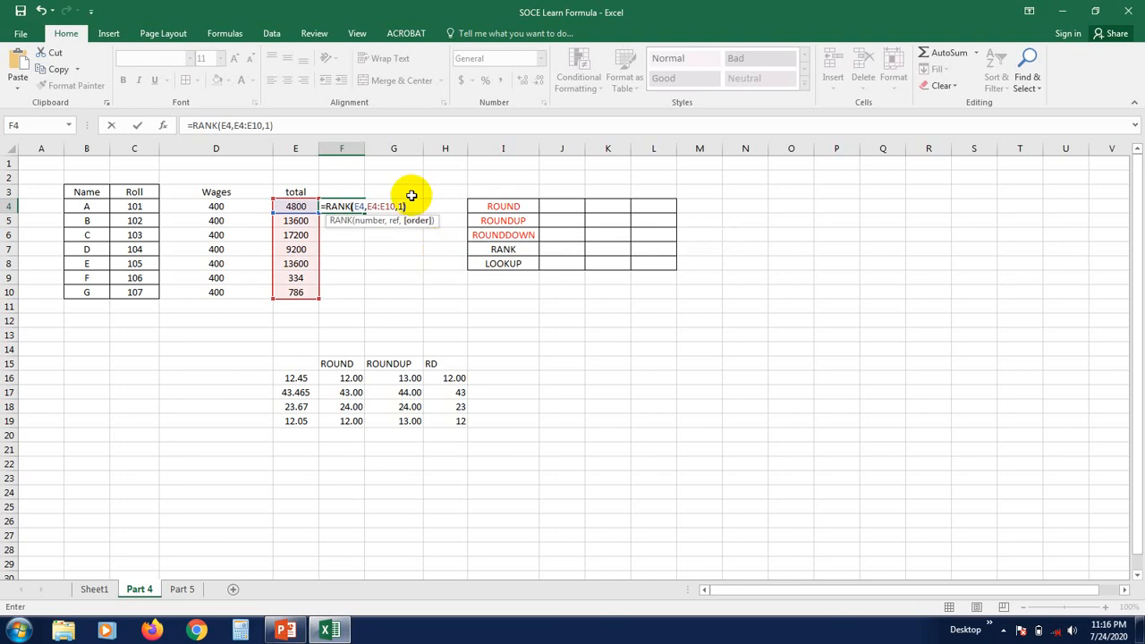
key("Return")
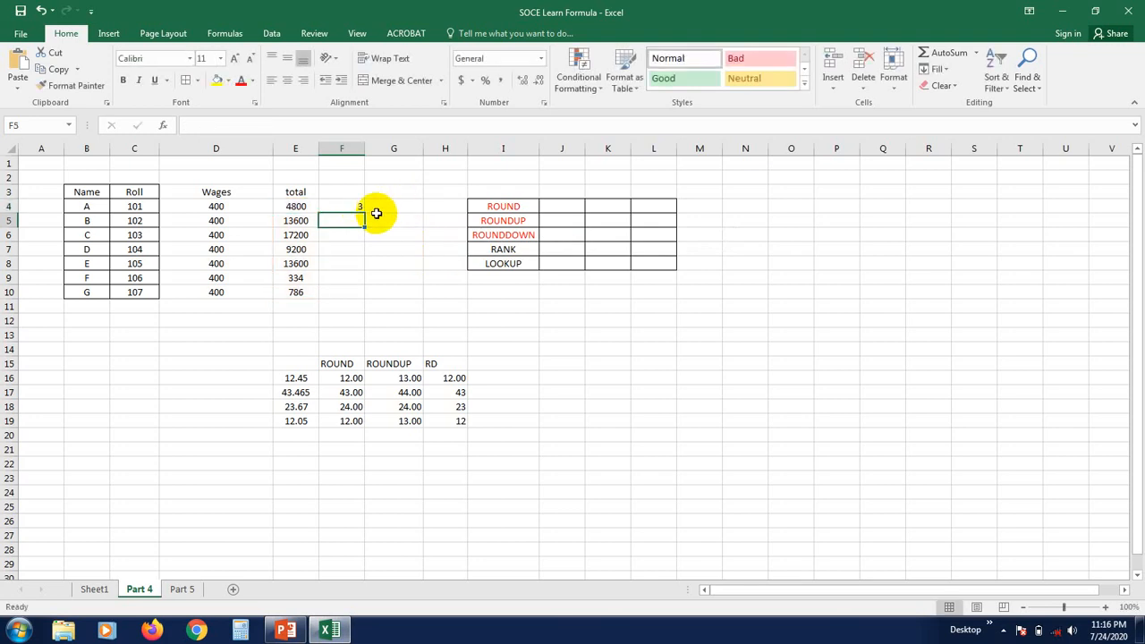
Fill the RANK formula from F4 down through F10 for the remaining totals.
left_click(359, 208)
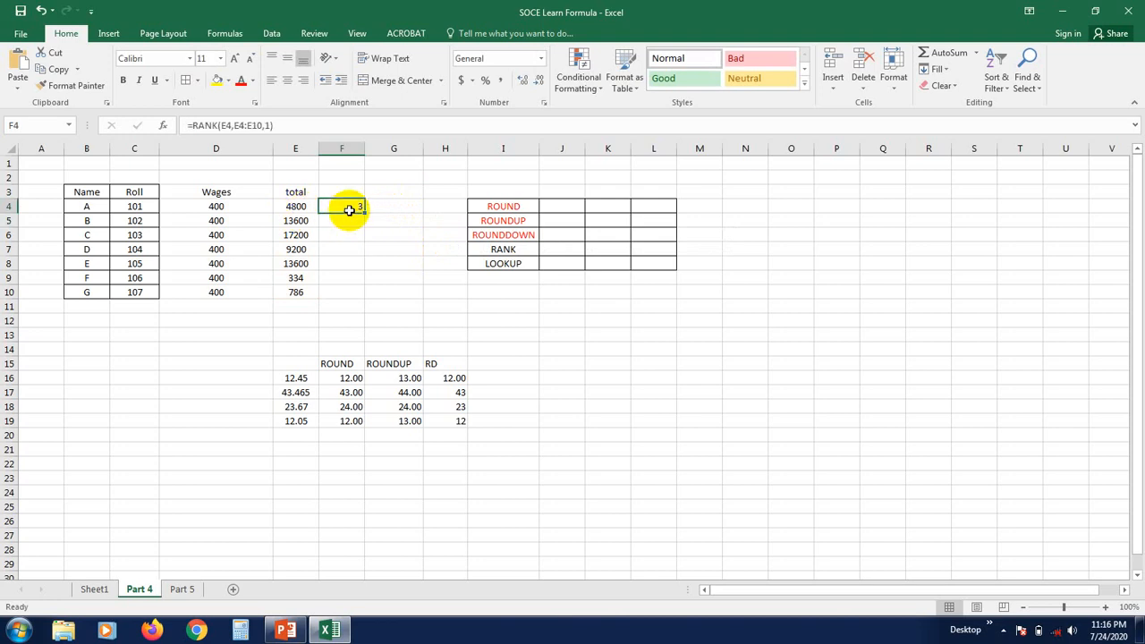
left_click_drag(365, 213, 363, 291)
left_click(403, 290)
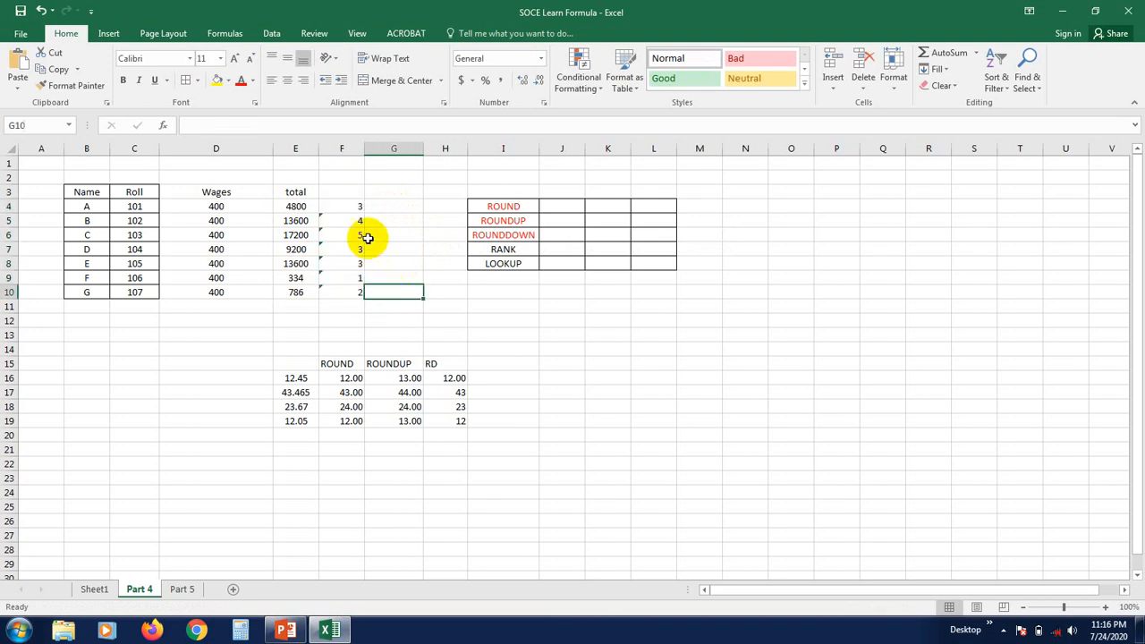
Examine the copied RANK formulas in column F, especially how the reference range in F5 differs from the one in F4.
left_click(356, 208)
left_click(358, 247)
left_click(360, 260)
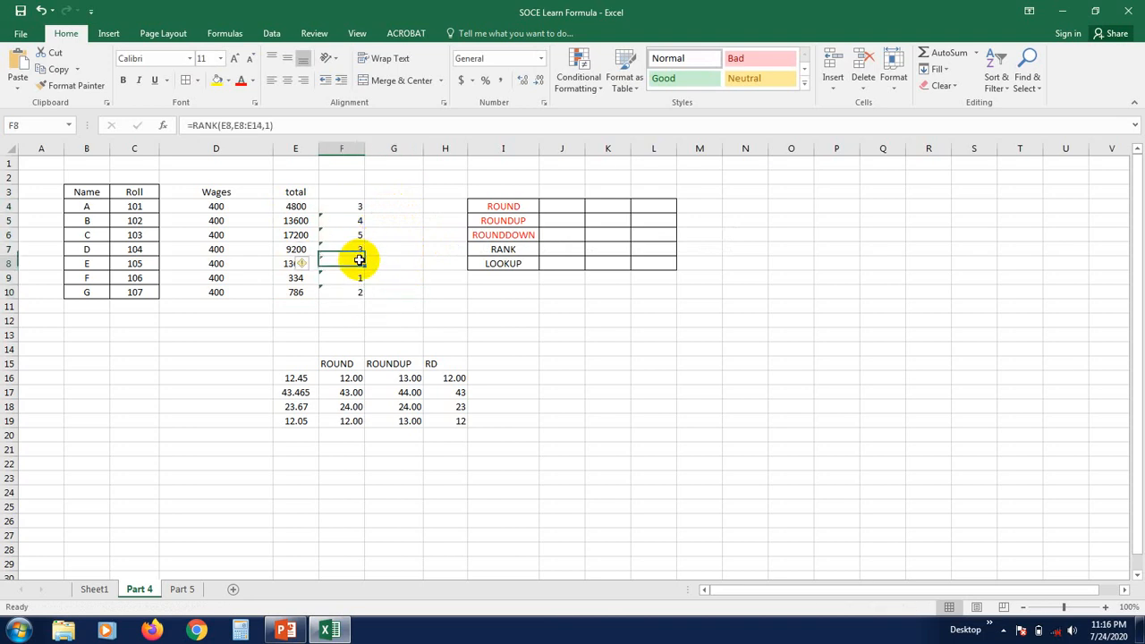
left_click(362, 277)
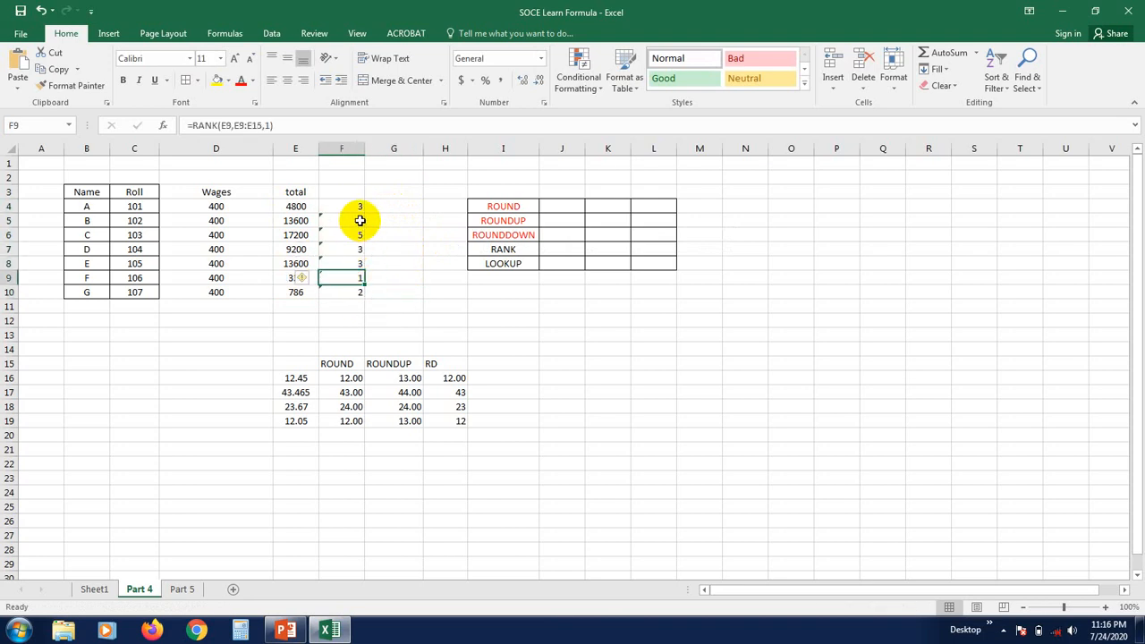
left_click(406, 251)
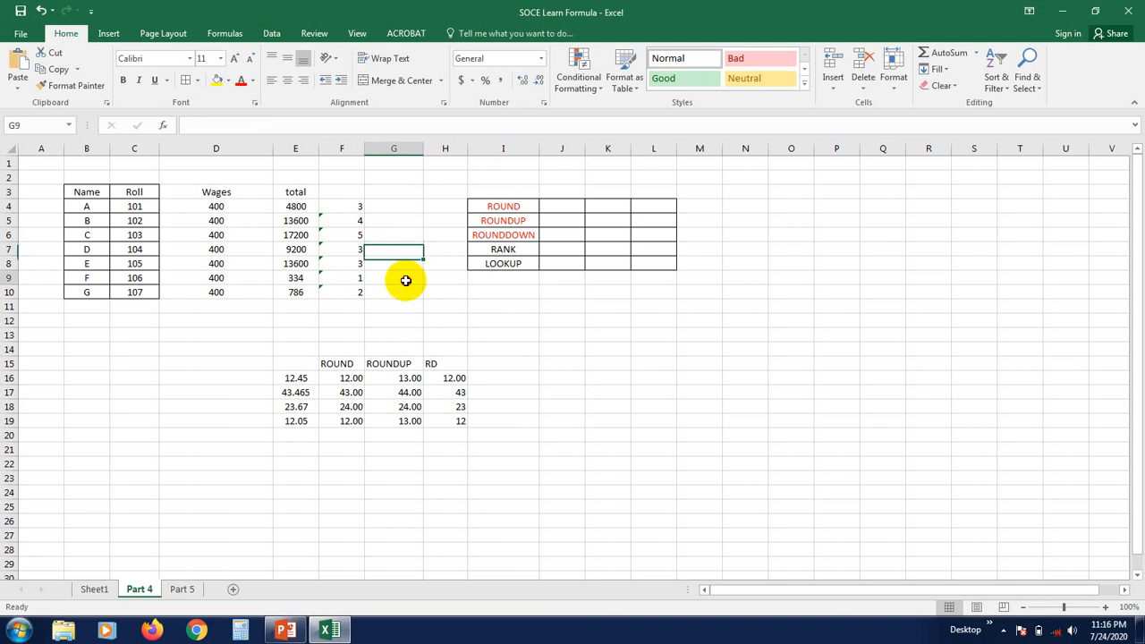
left_click(403, 280)
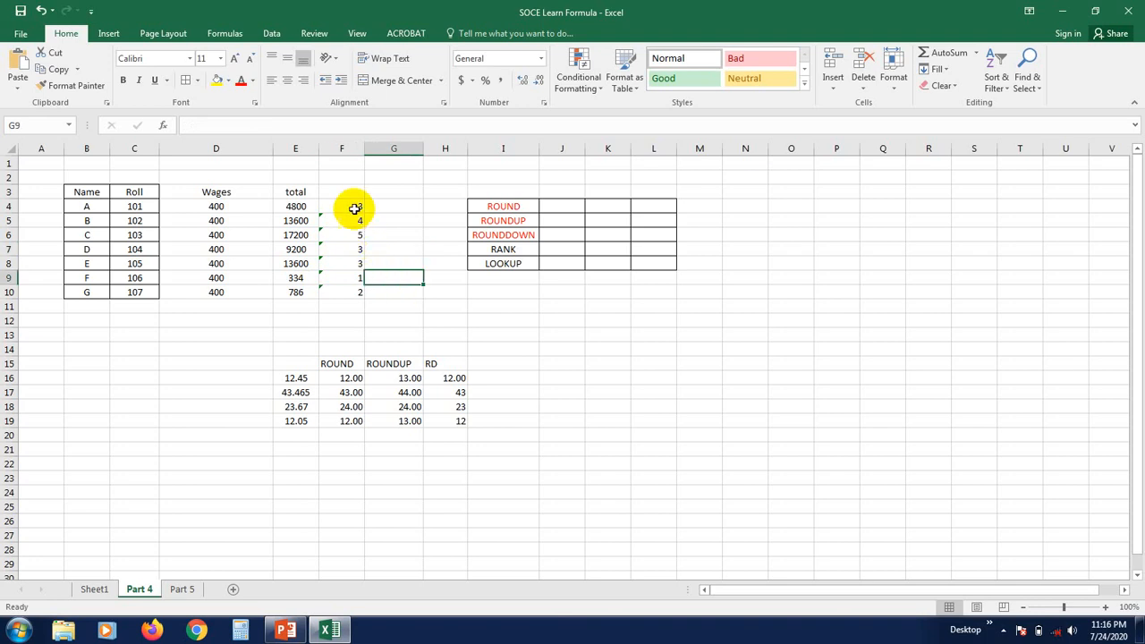
left_click(341, 204)
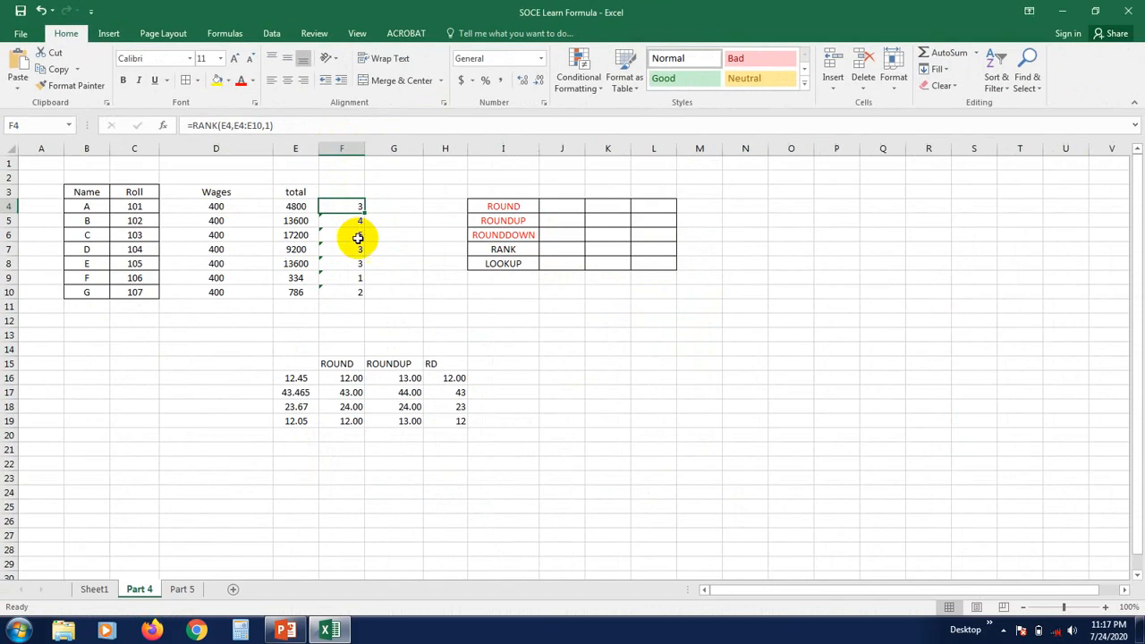
left_click(349, 224)
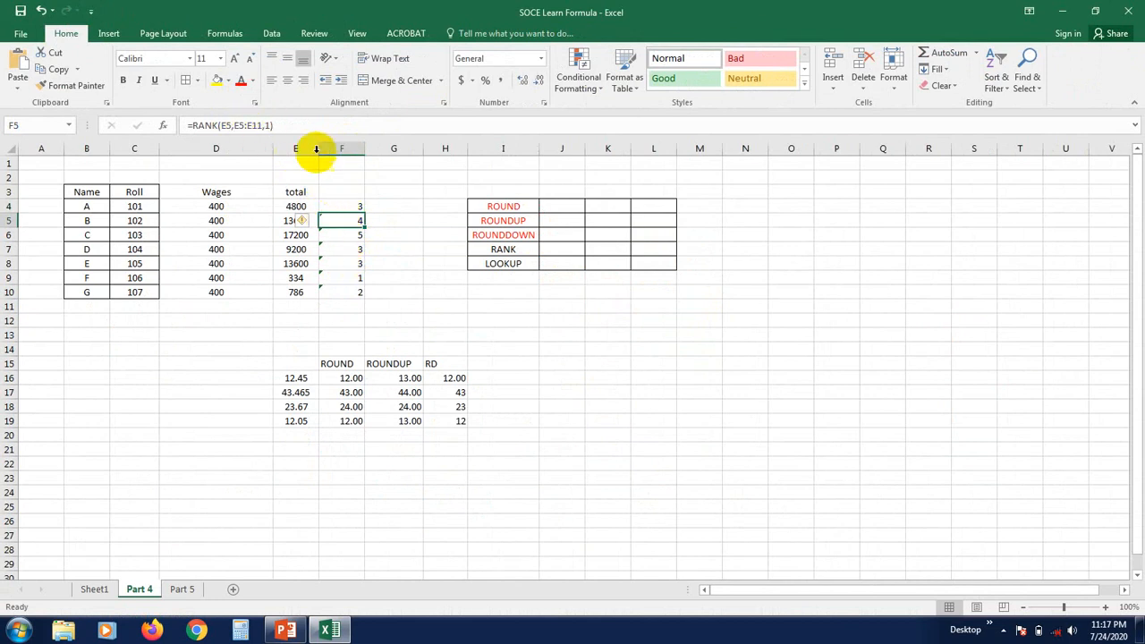
left_click(237, 125)
double_click(240, 126)
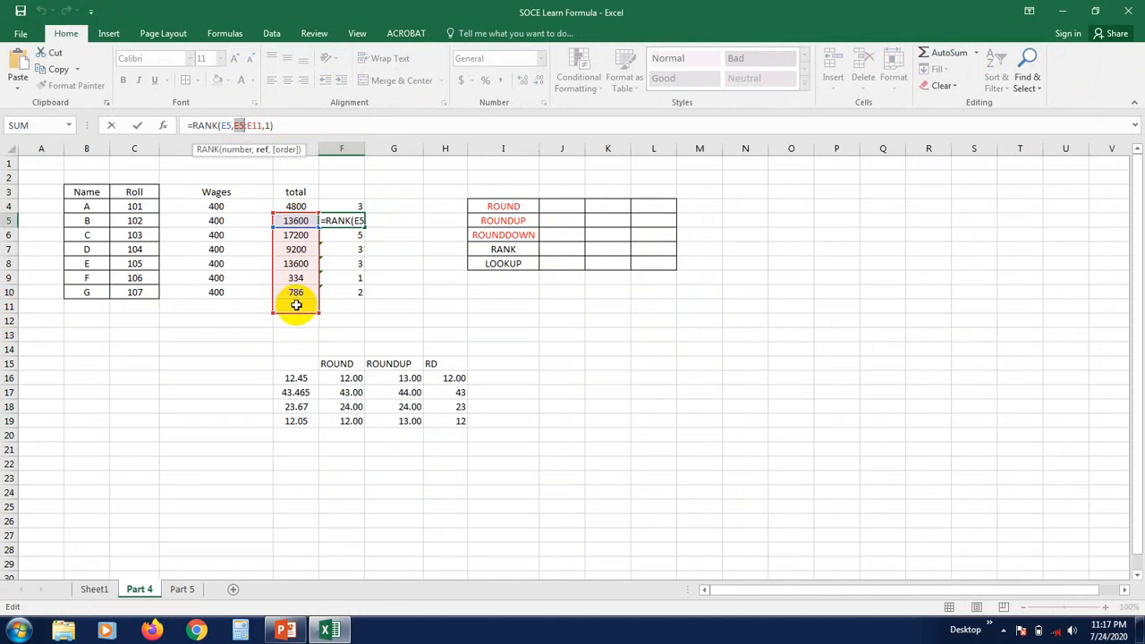
key("Escape")
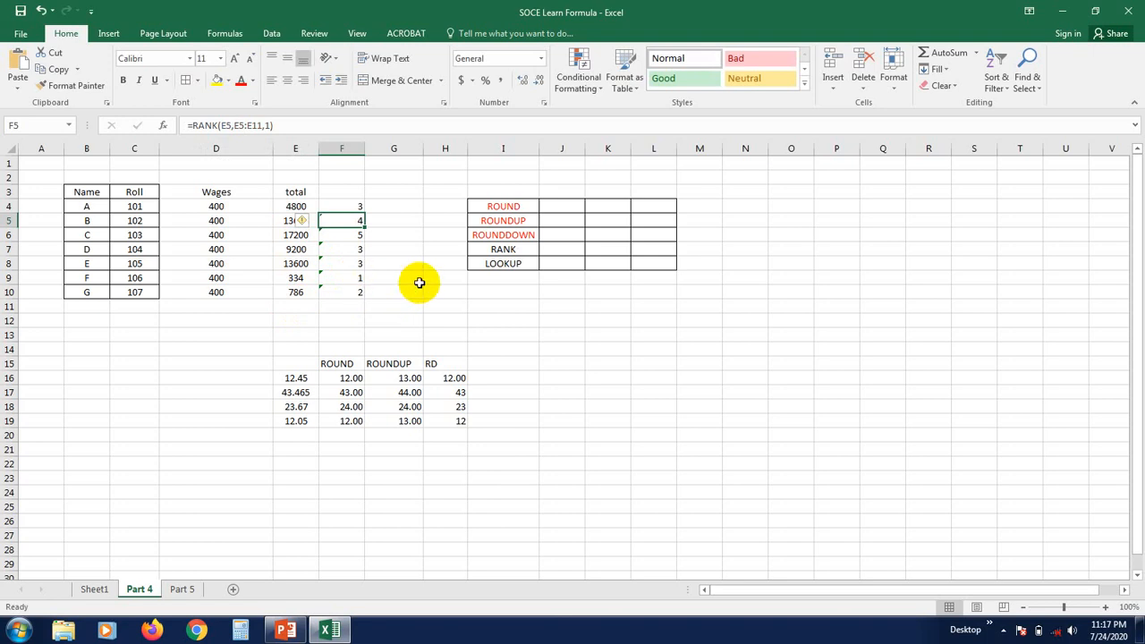
Make the reference range in F4's formula absolute so it reads =RANK(E4,$E$4:$E$10,1).
left_click(351, 206)
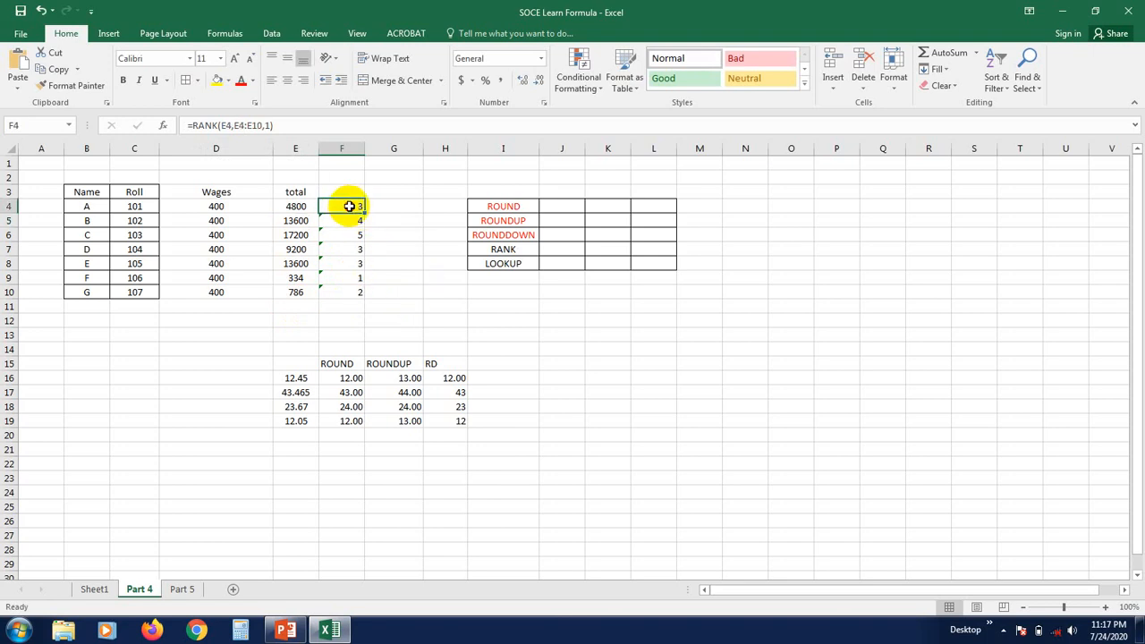
double_click(349, 206)
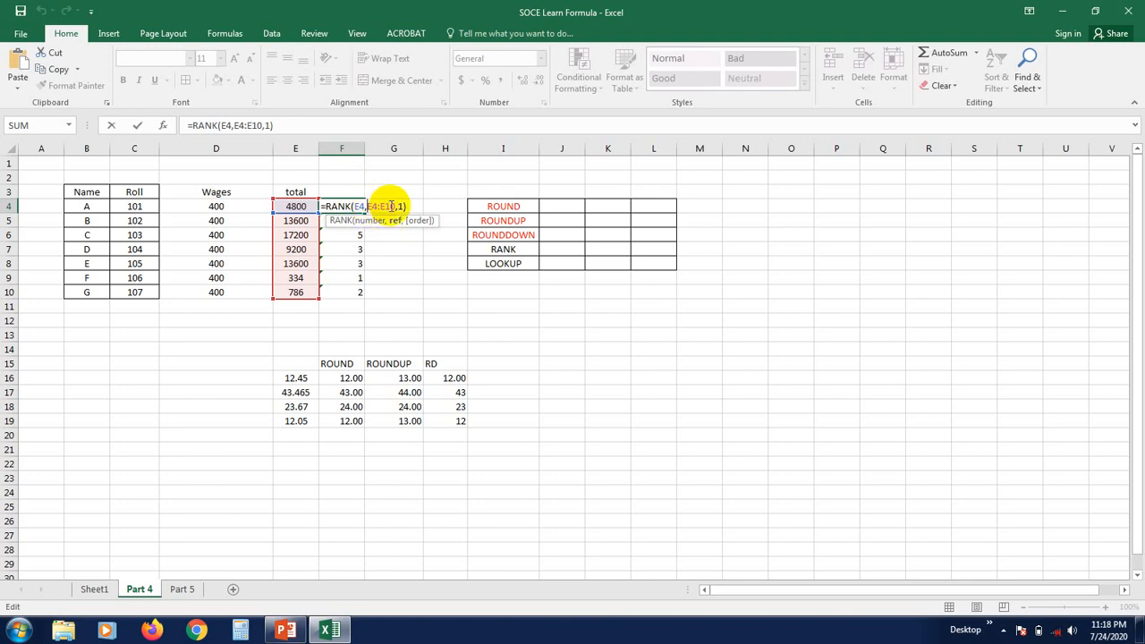
type("$E")
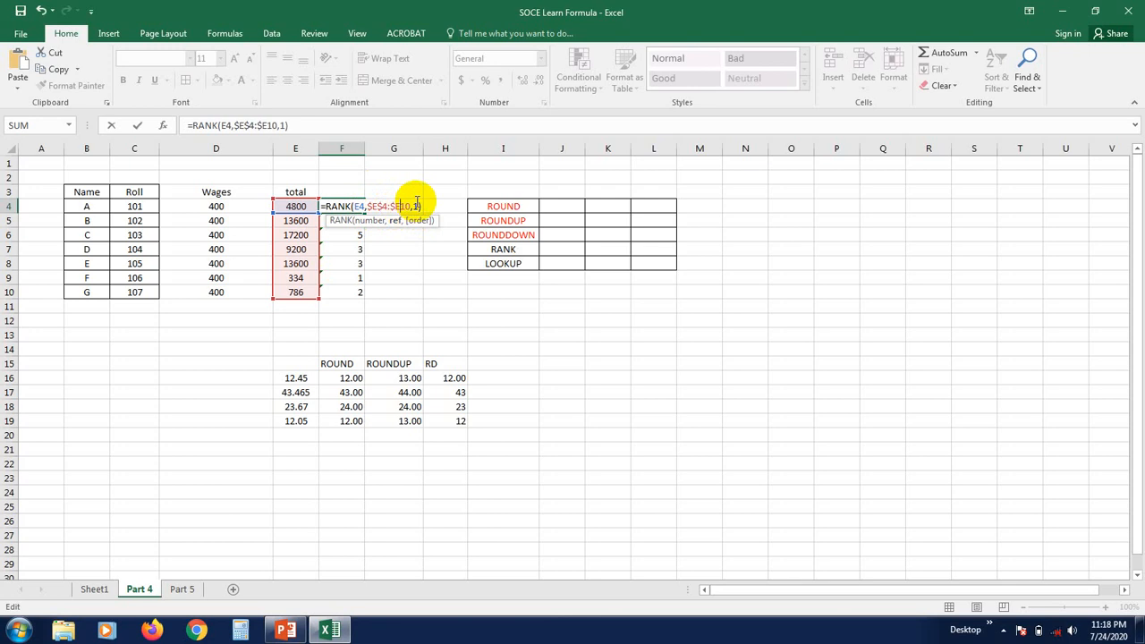
type("$")
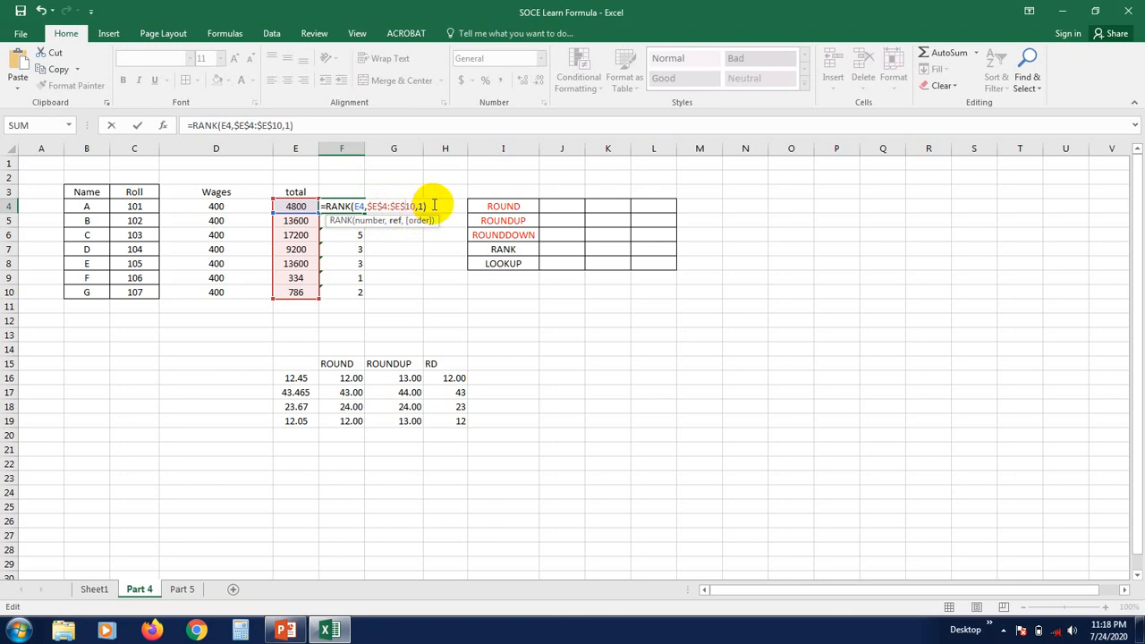
left_click(434, 206)
key("Return")
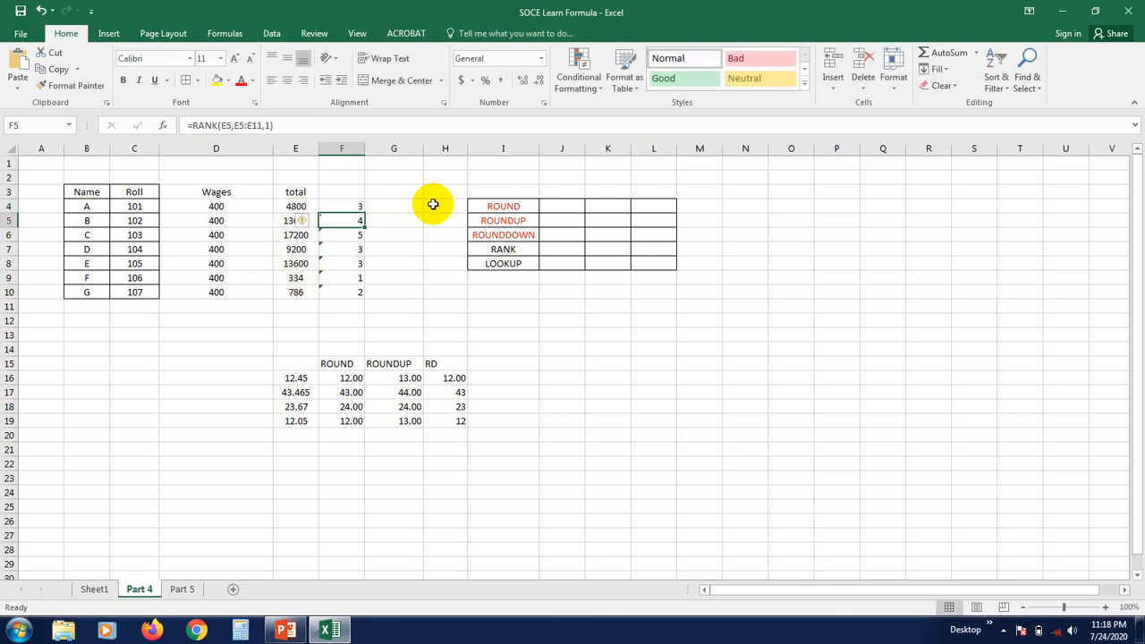
Refill F5:F10 from F4 with the RANK formula that uses the absolute range.
left_click(361, 209)
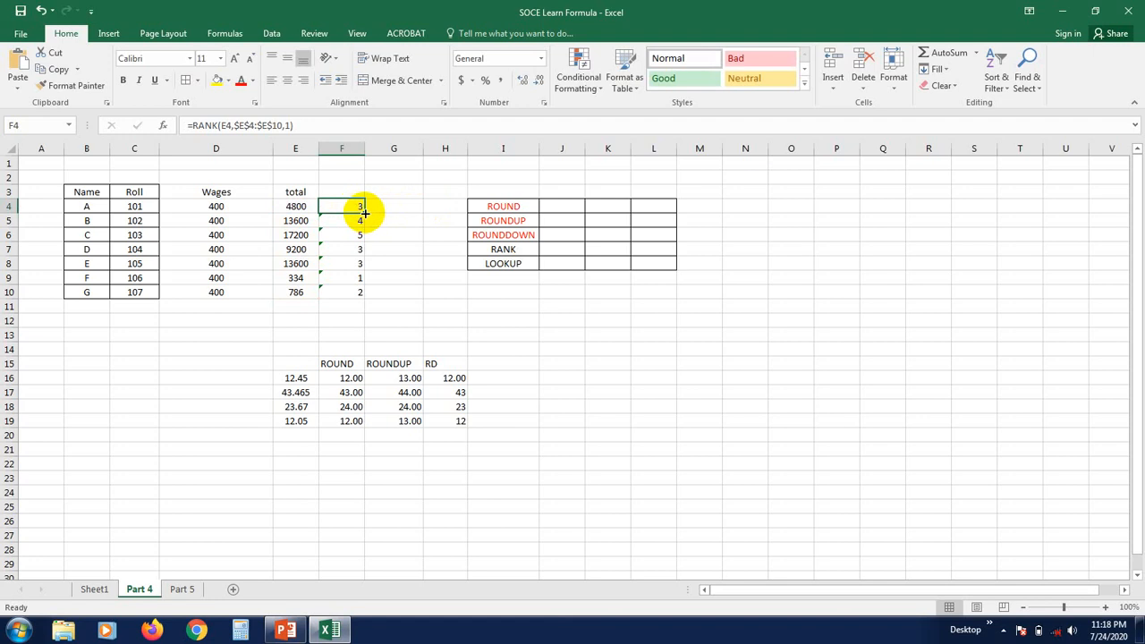
left_click_drag(365, 214, 361, 295)
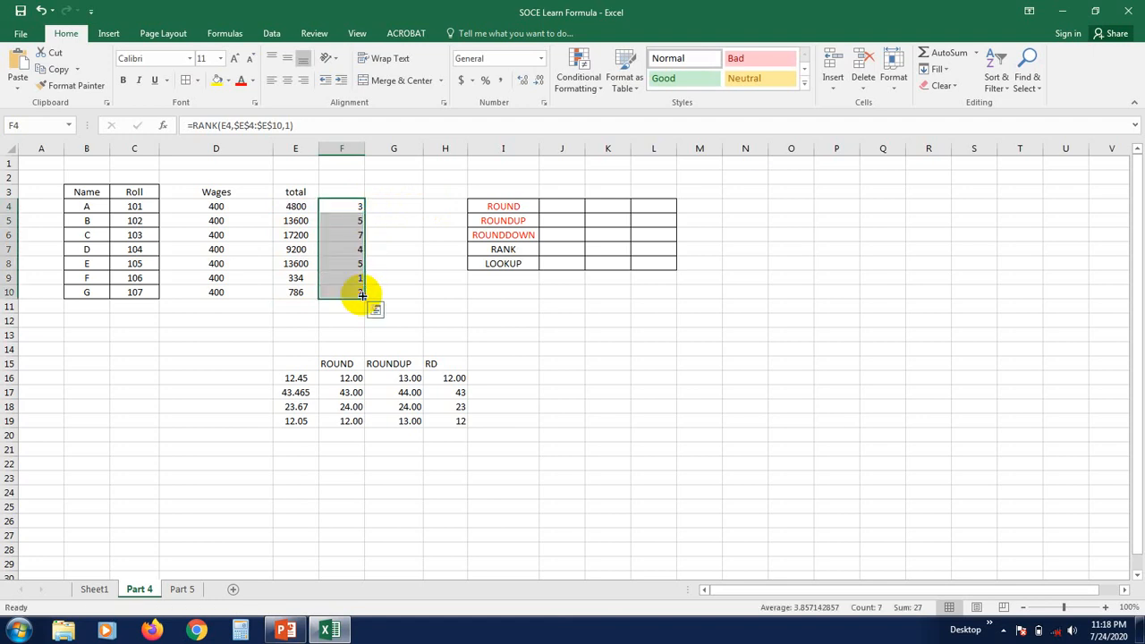
left_click(399, 307)
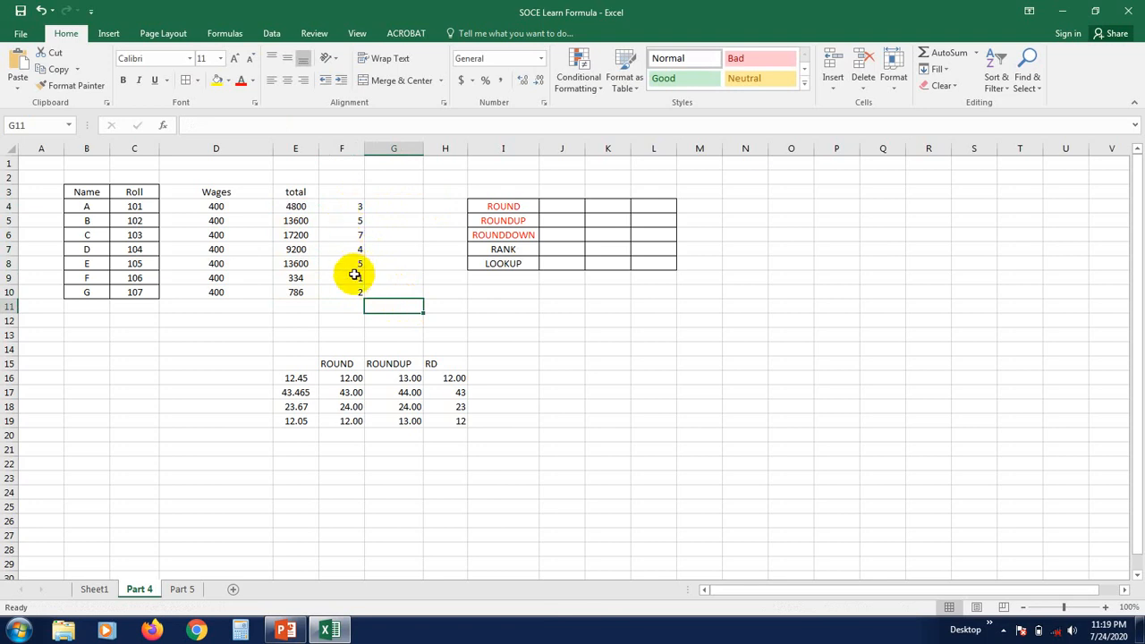
Change the total for name E in cell E8 to 13601 to break its tie with name B.
left_click(298, 263)
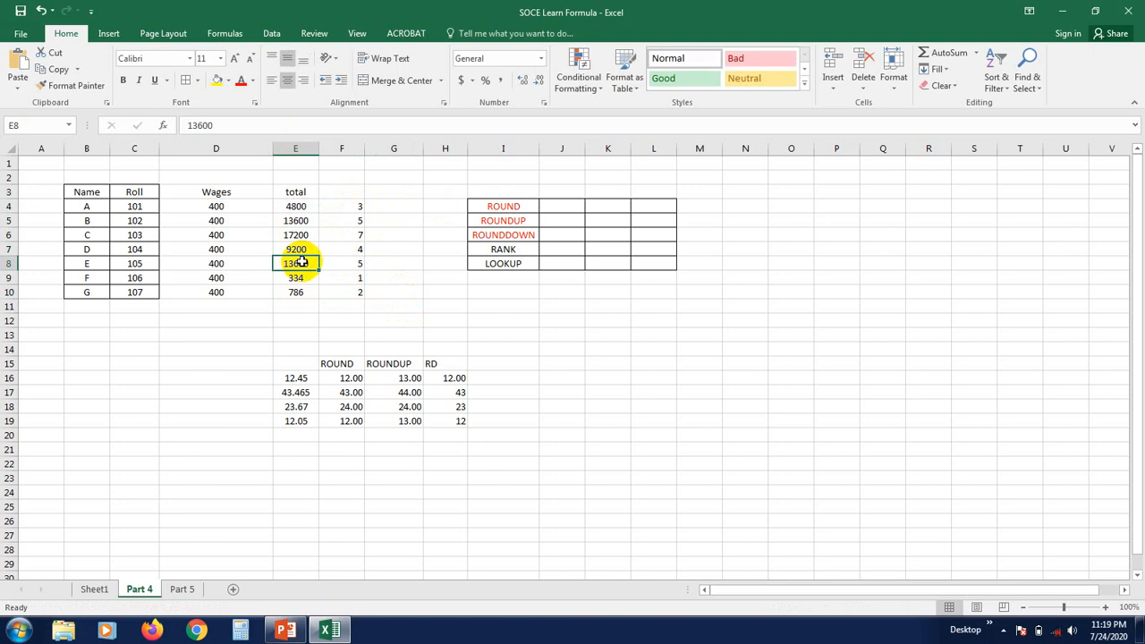
double_click(304, 262)
left_click_drag(313, 265, 304, 265)
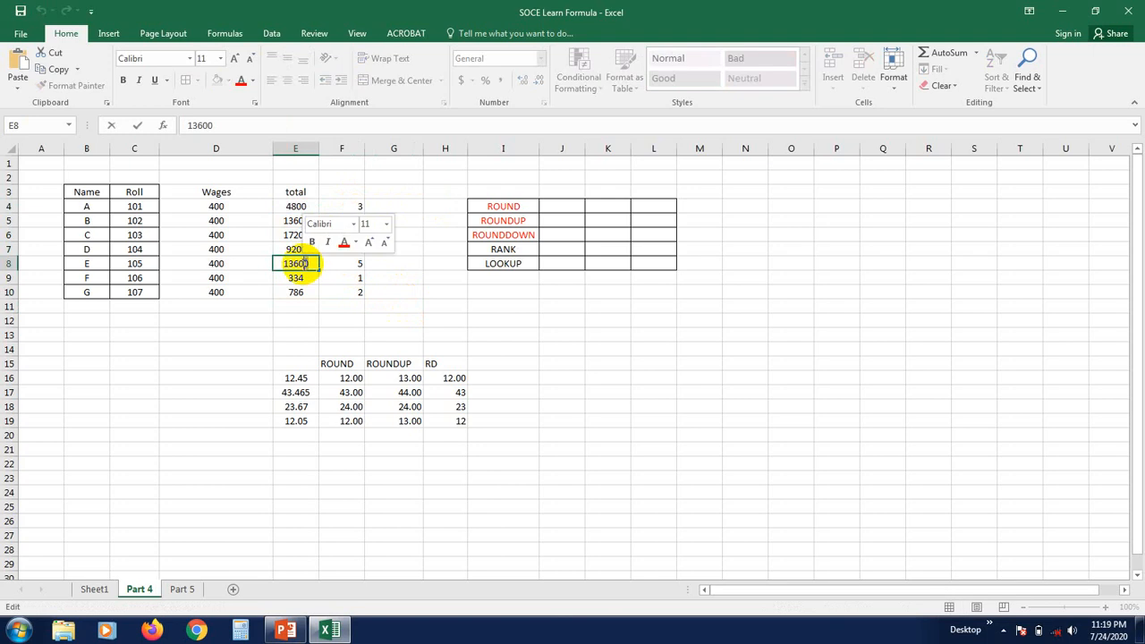
type("1")
left_click(346, 348)
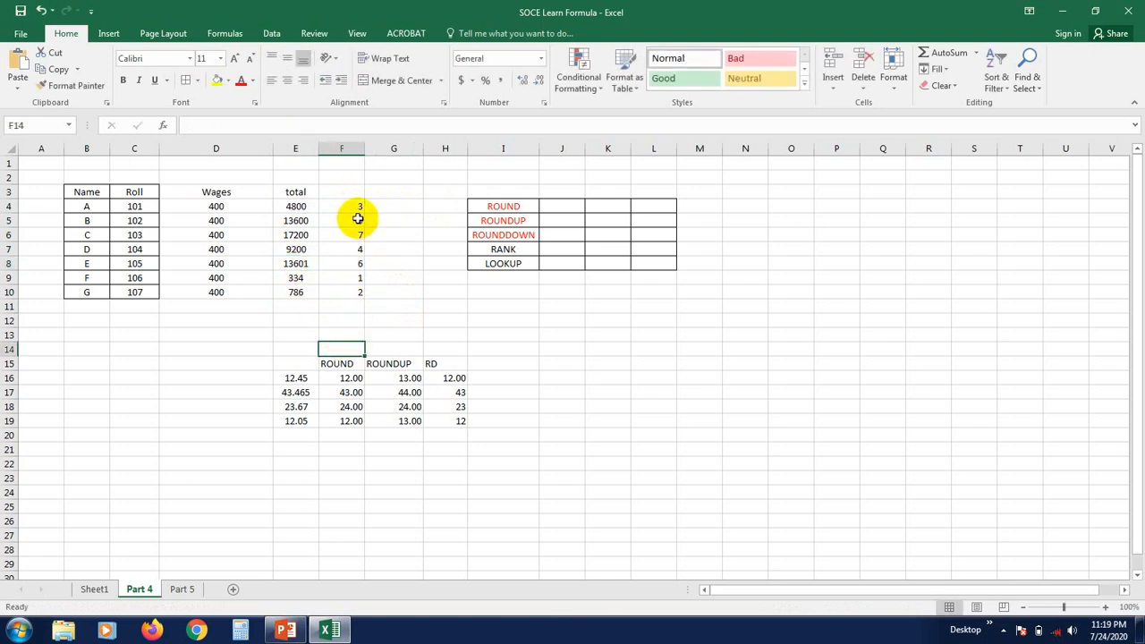
left_click(398, 292)
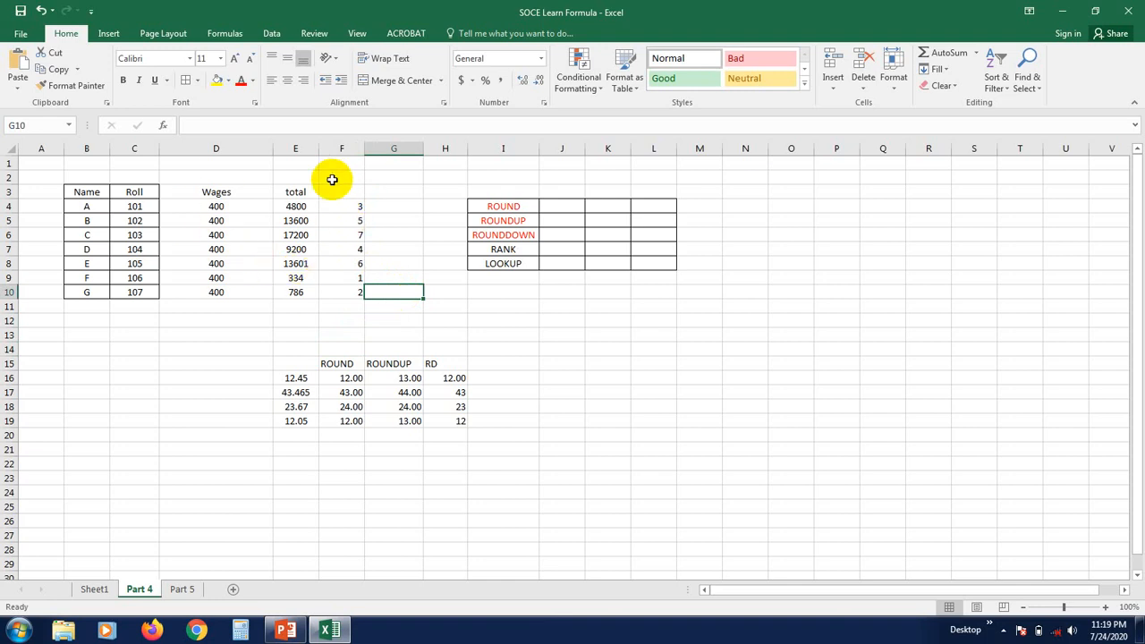
Colour the RANK label in cell I7 red, matching the function names listed above it.
left_click(502, 252)
left_click(238, 83)
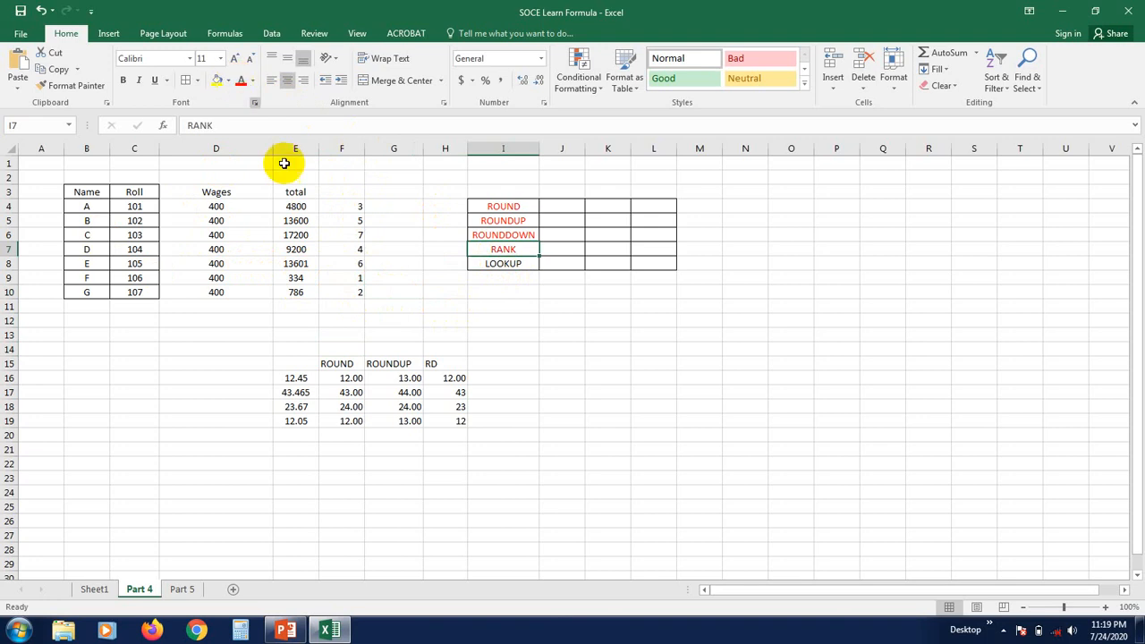
left_click(458, 323)
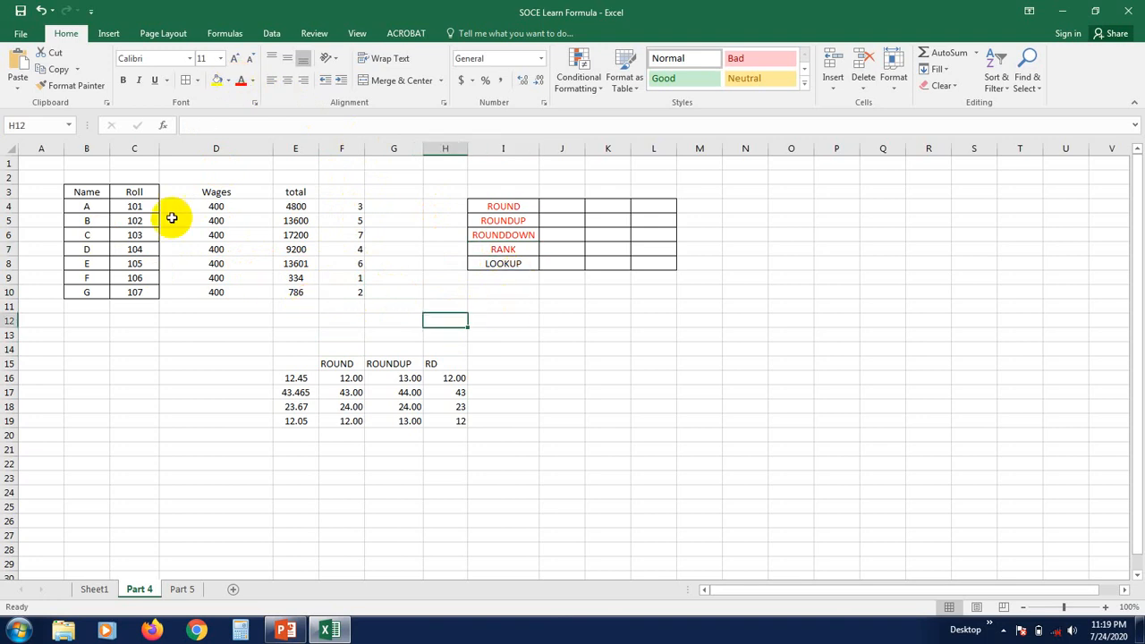
Apply all borders to the whole Name, Roll, Wages and total table in B3:E10.
left_click_drag(86, 191, 278, 296)
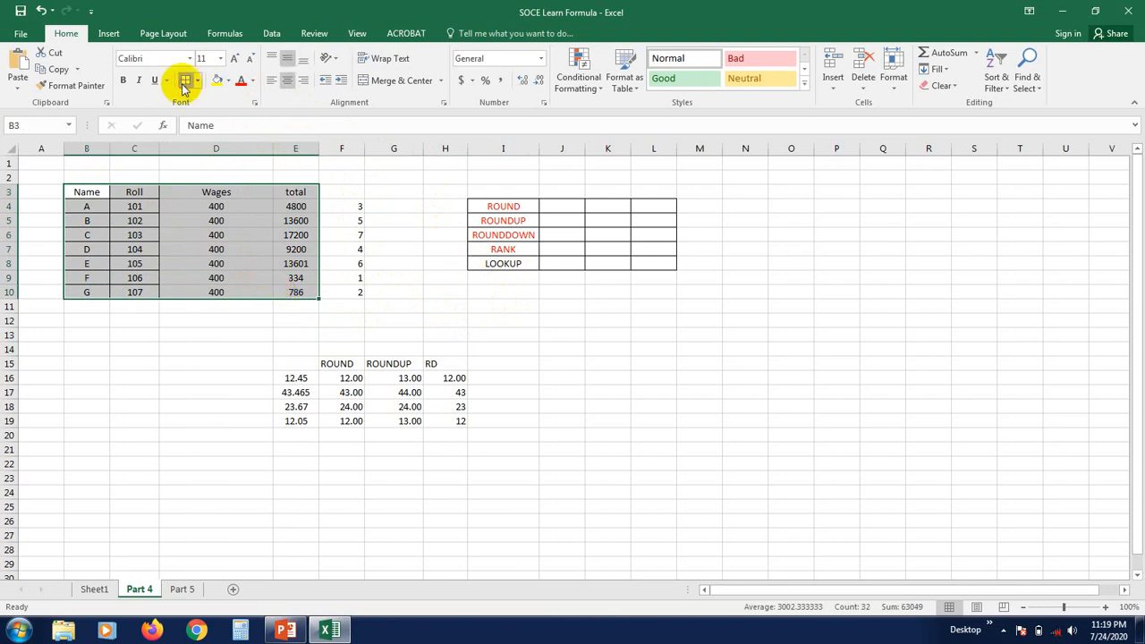
left_click(188, 431)
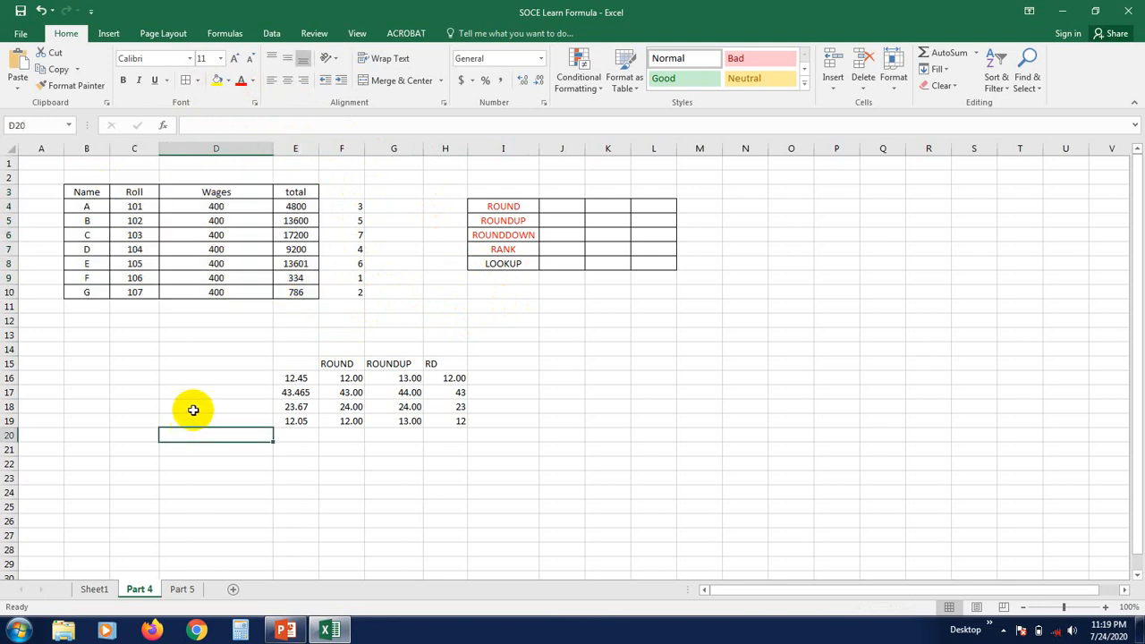
left_click(201, 328)
left_click(206, 374)
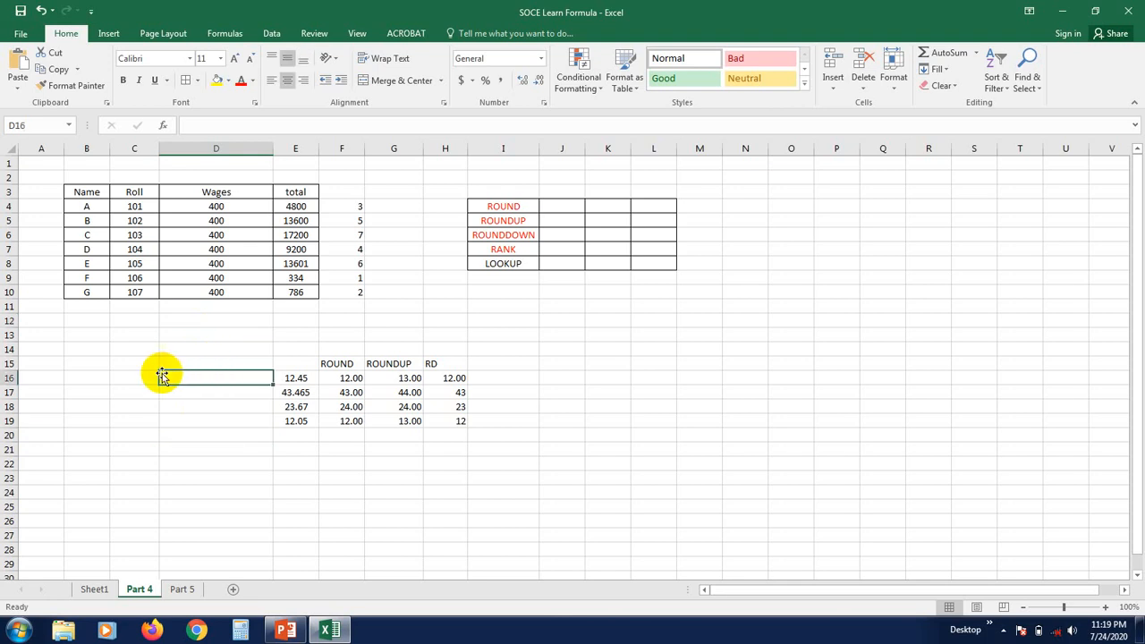
Add a border around the empty cell C14, which serves as the lookup input cell.
left_click(143, 349)
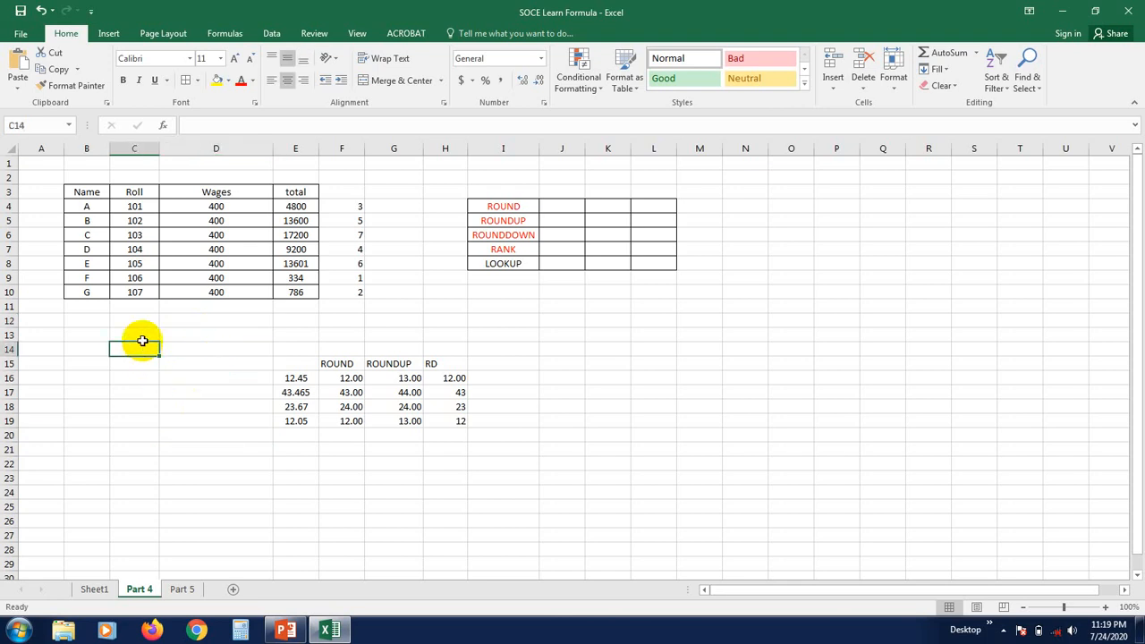
left_click(185, 79)
left_click(210, 363)
left_click(146, 350)
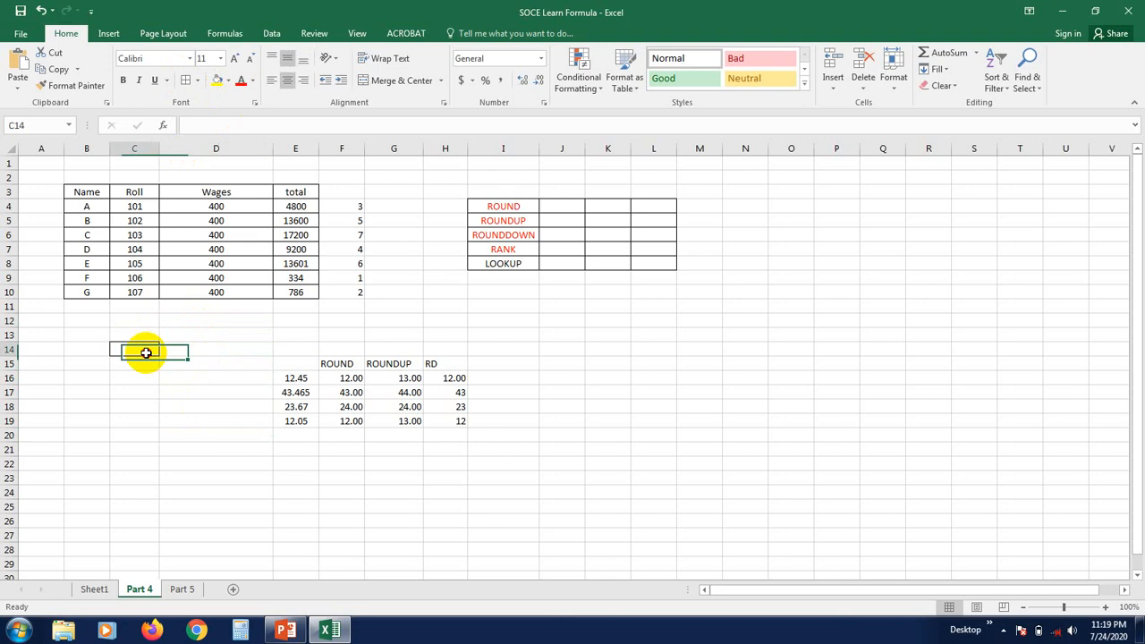
left_click(167, 403)
left_click(144, 349)
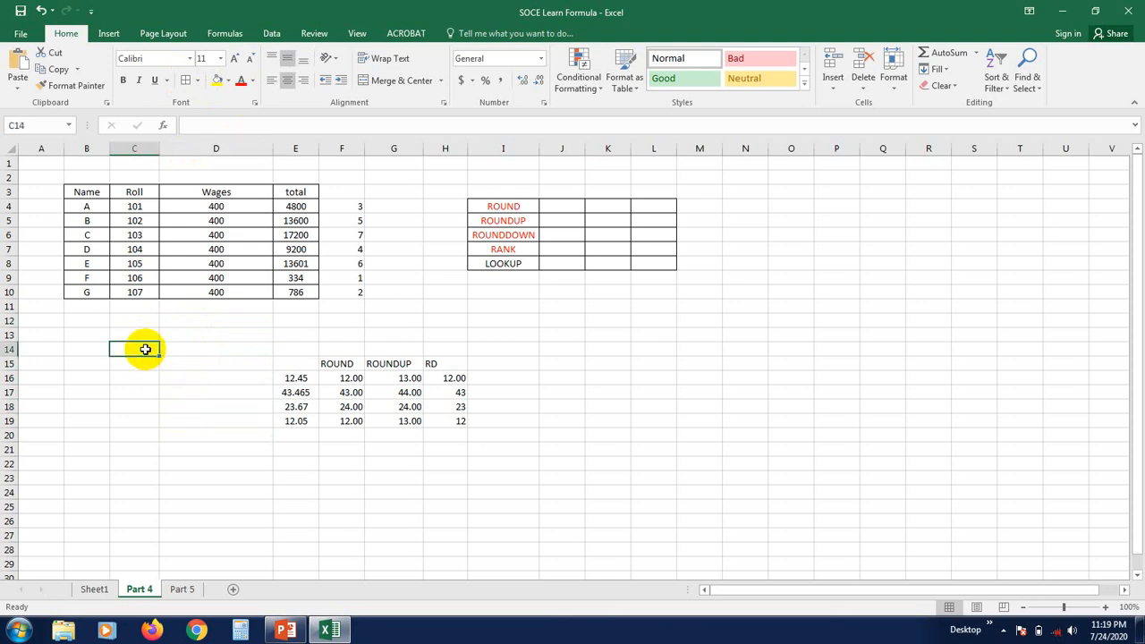
left_click(181, 349)
left_click(184, 374)
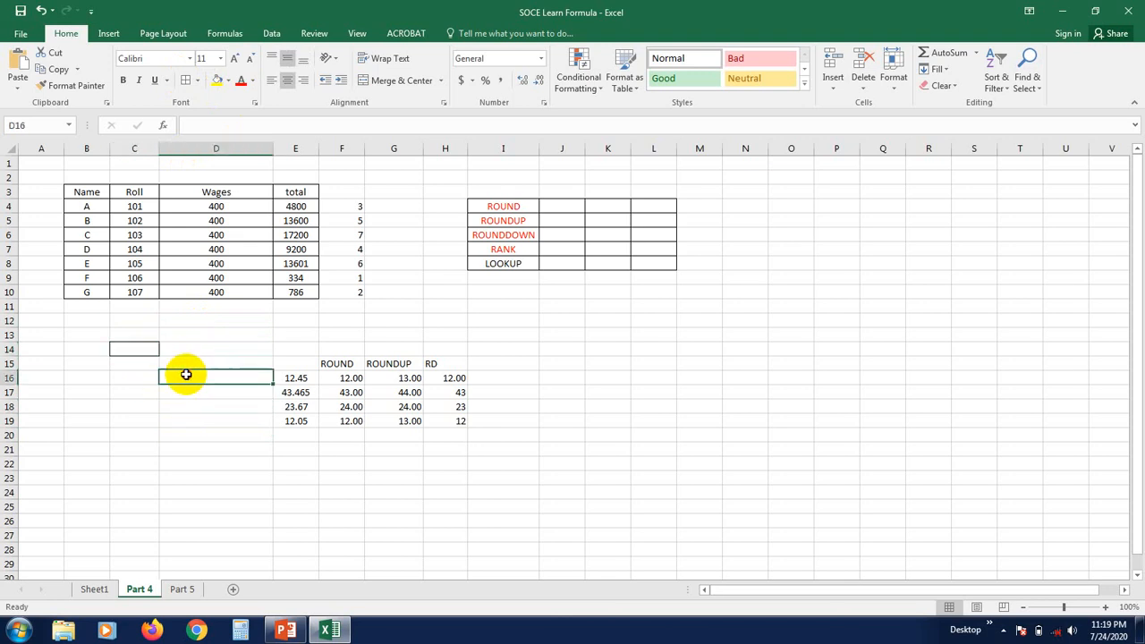
left_click(187, 349)
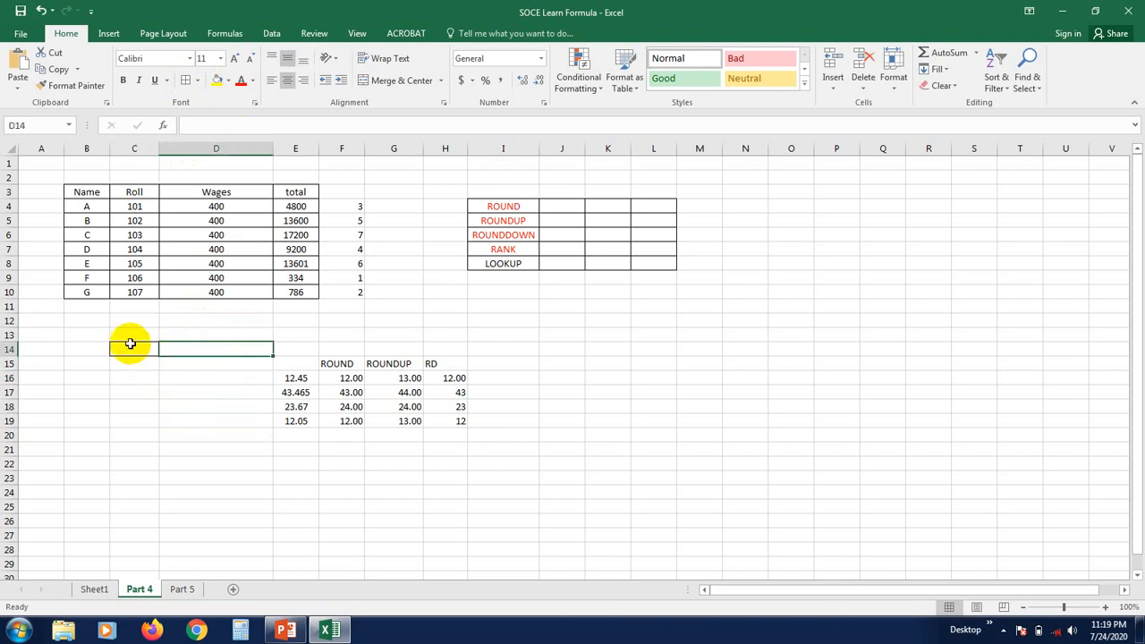
left_click(184, 378)
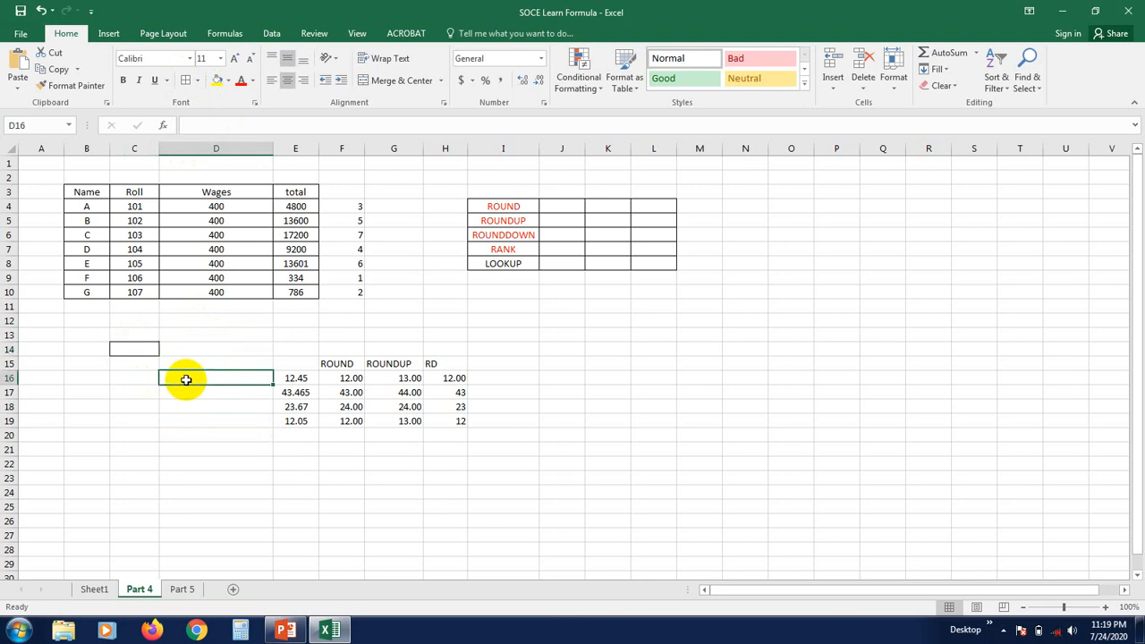
Enter =LOOKUP(C14,Worker) in cell D14, taking the roll numbers in C4:C10 as the lookup range.
left_click(190, 349)
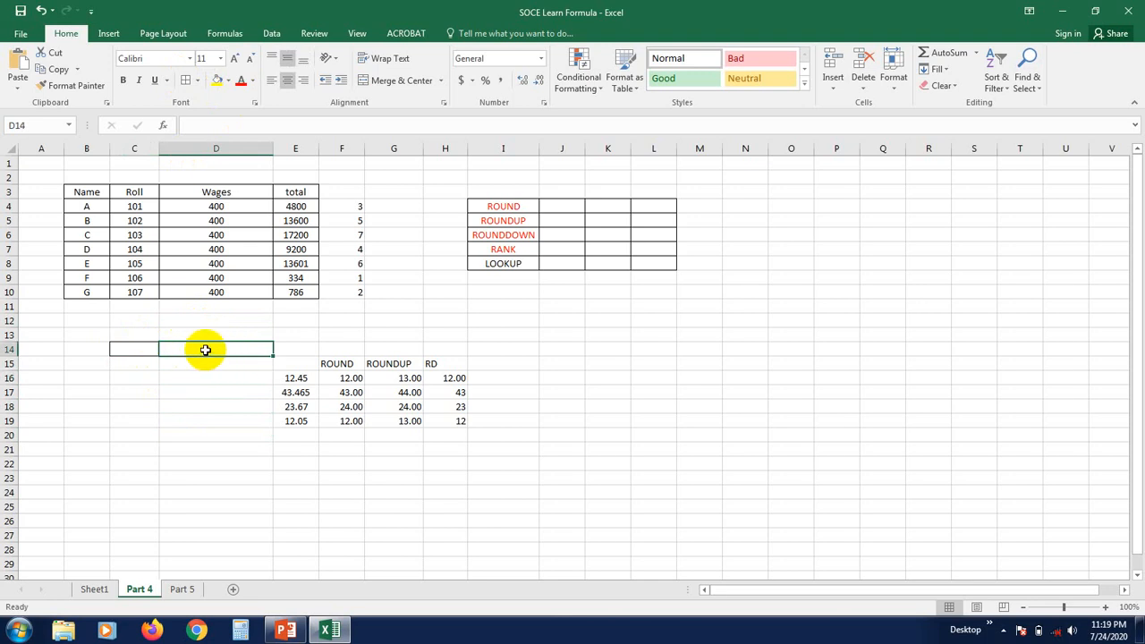
type("=LOOK")
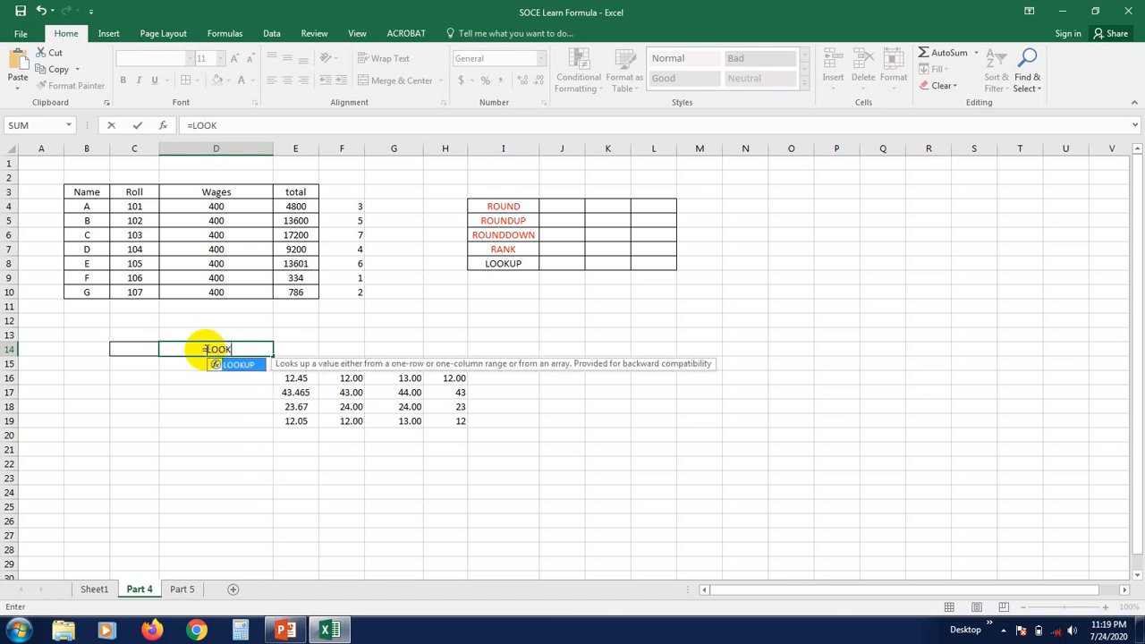
type("UP")
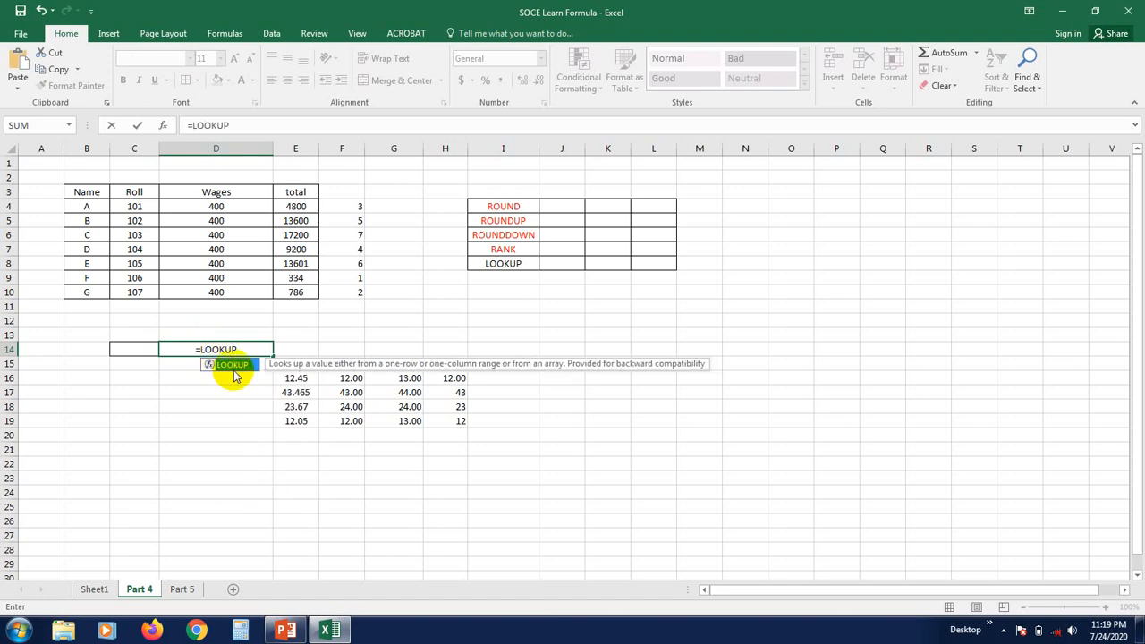
double_click(229, 366)
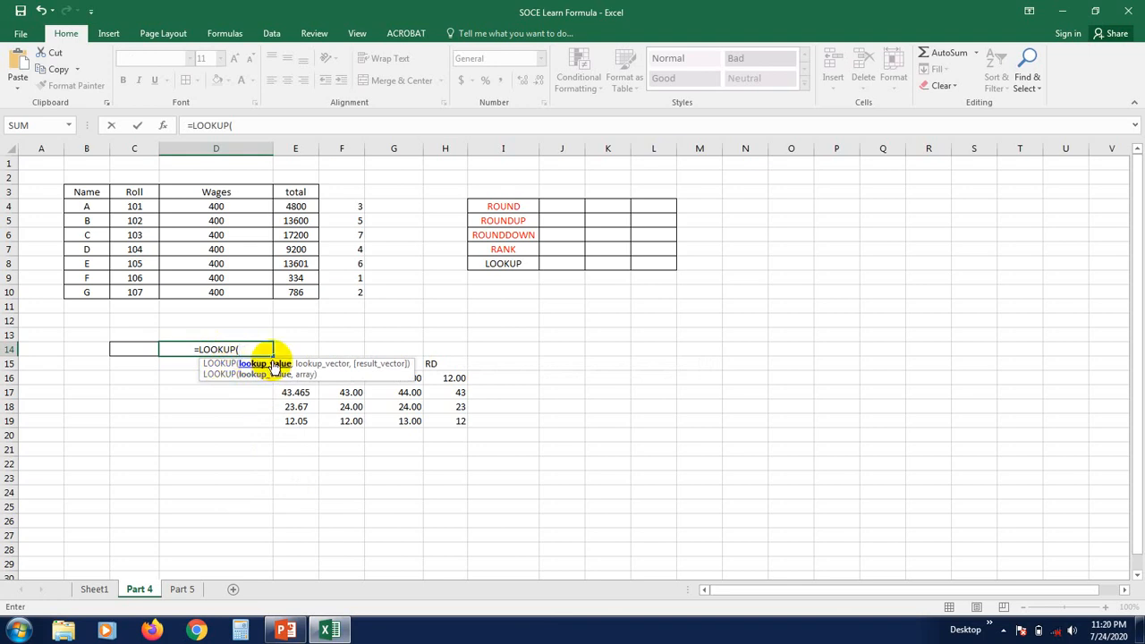
left_click(136, 350)
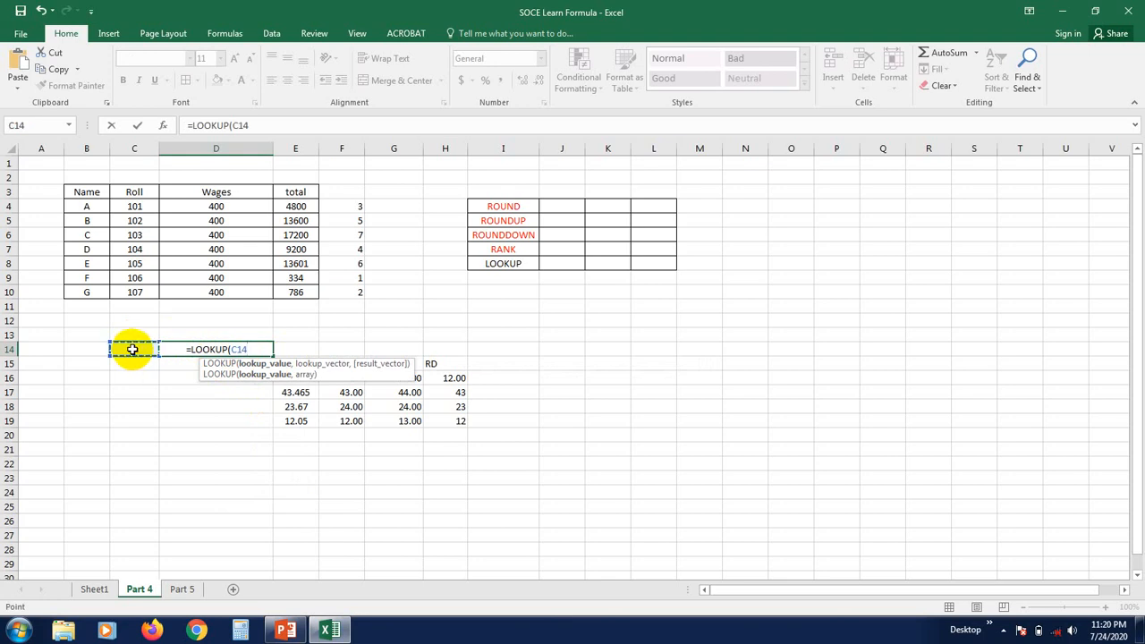
type(",")
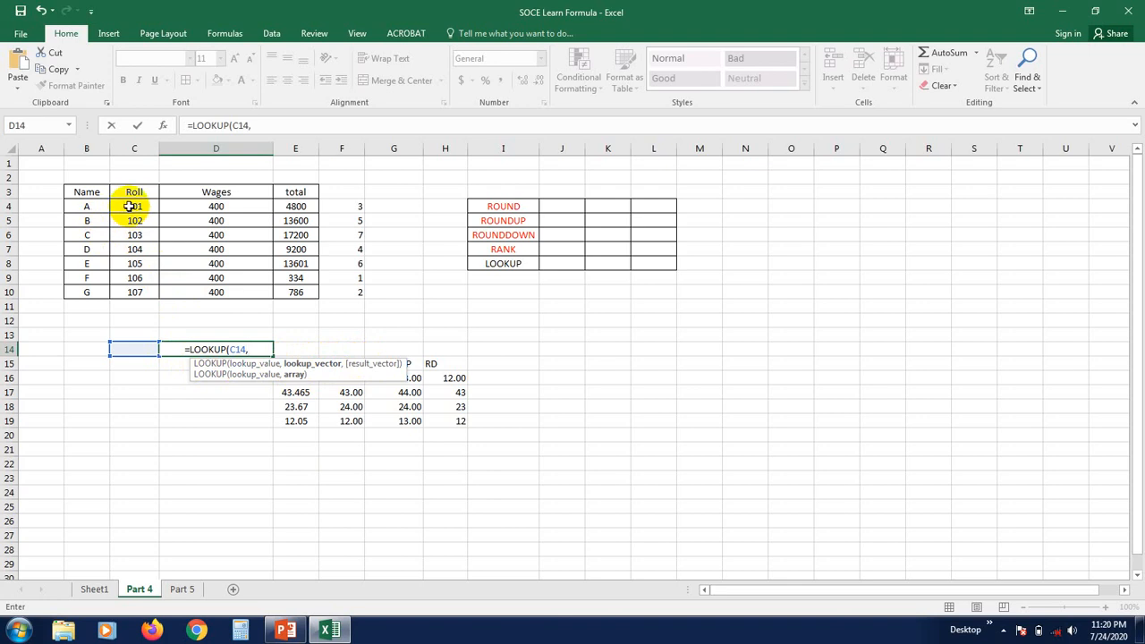
left_click_drag(129, 206, 137, 290)
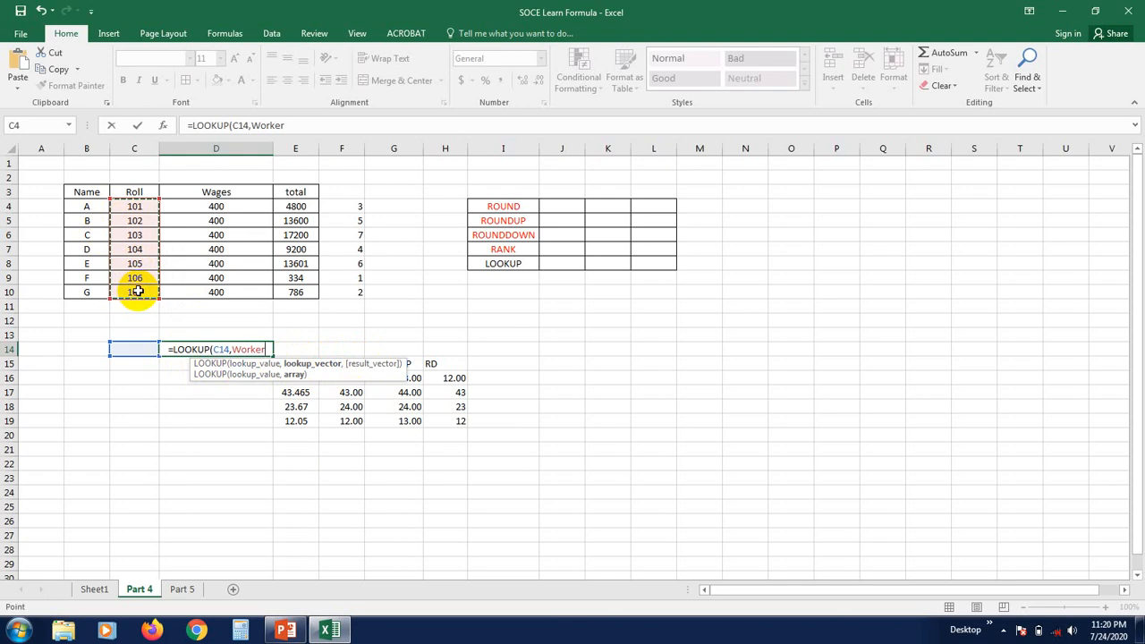
type(")")
key("Return")
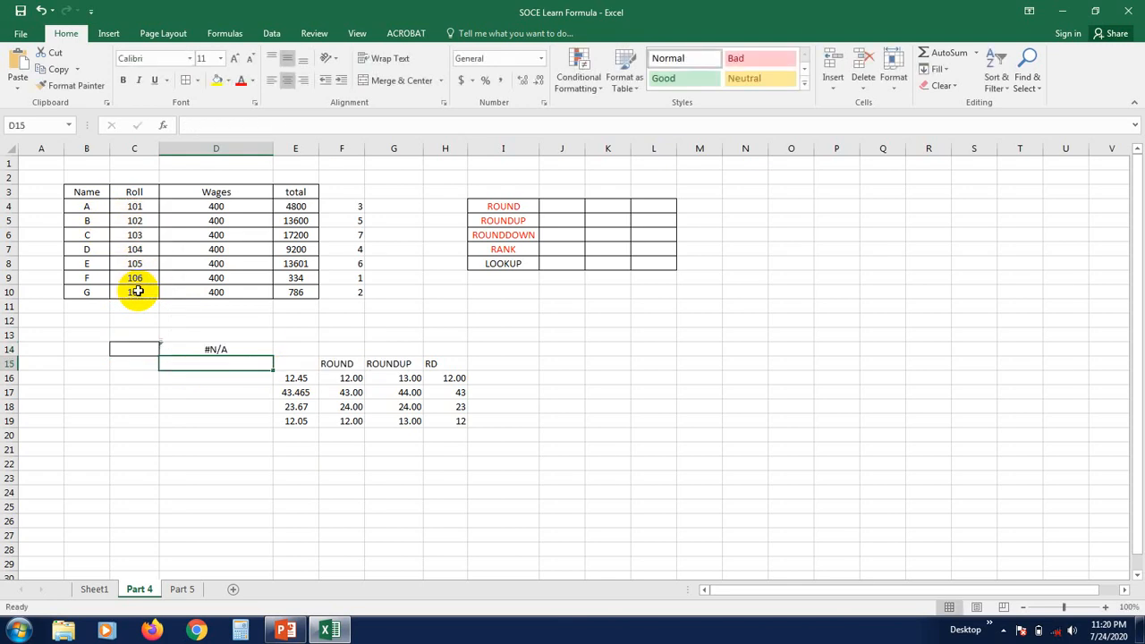
left_click(212, 432)
left_click(213, 349)
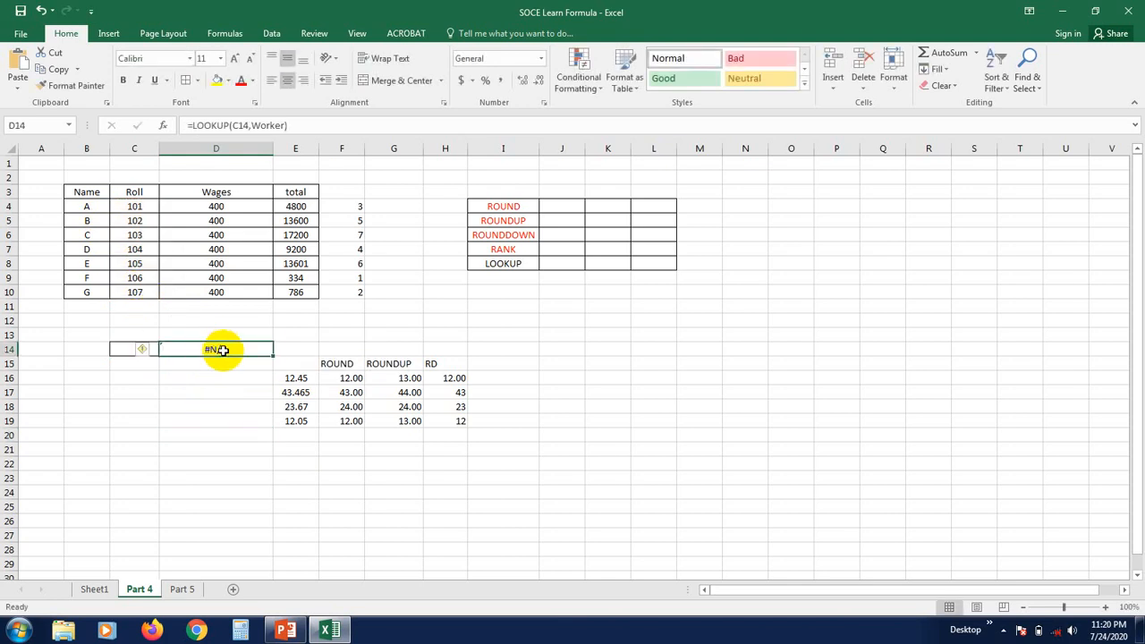
Enter the roll number 104 in C14 as the lookup value.
left_click(130, 349)
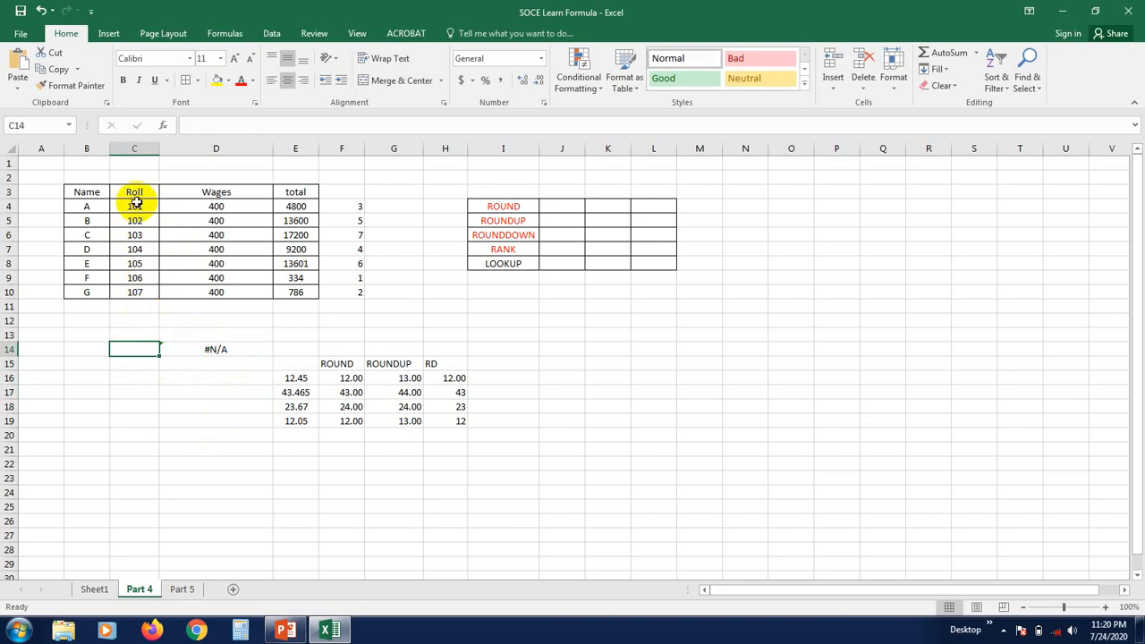
left_click(155, 424)
left_click(121, 347)
type("104")
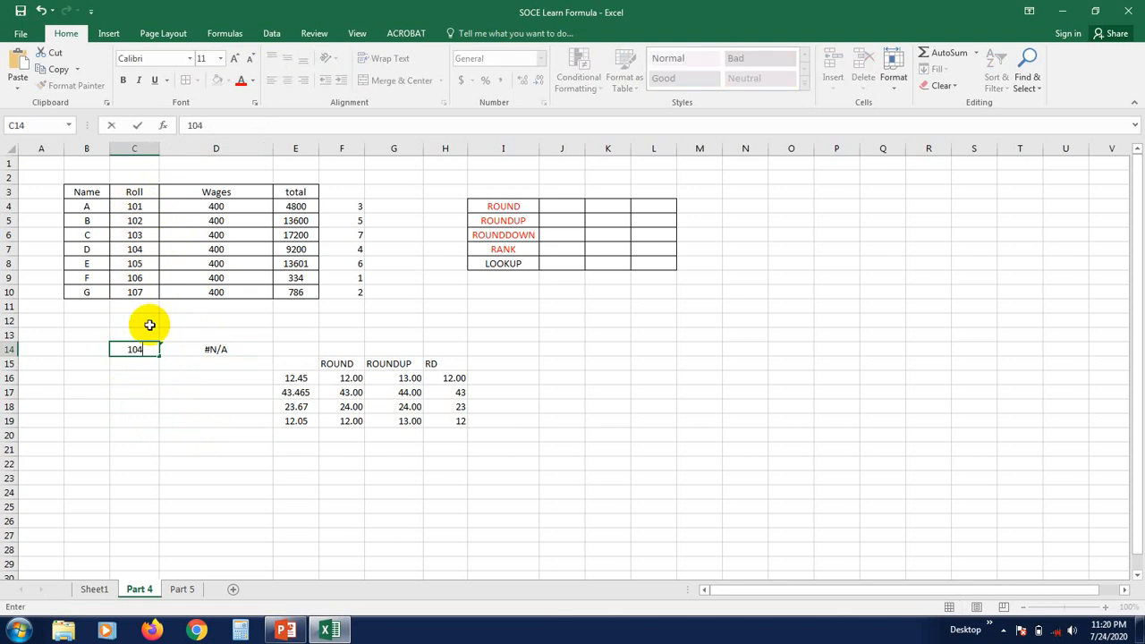
key("Return")
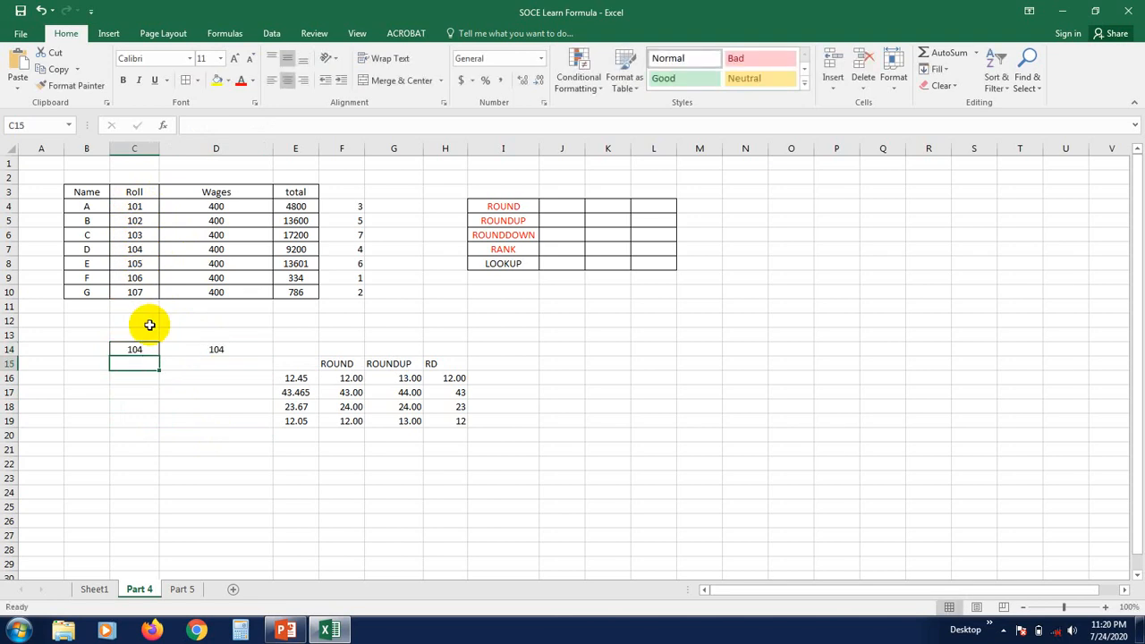
Delete the Worker argument from D14's LOOKUP formula, keeping only =LOOKUP(C14, open for editing.
left_click(215, 348)
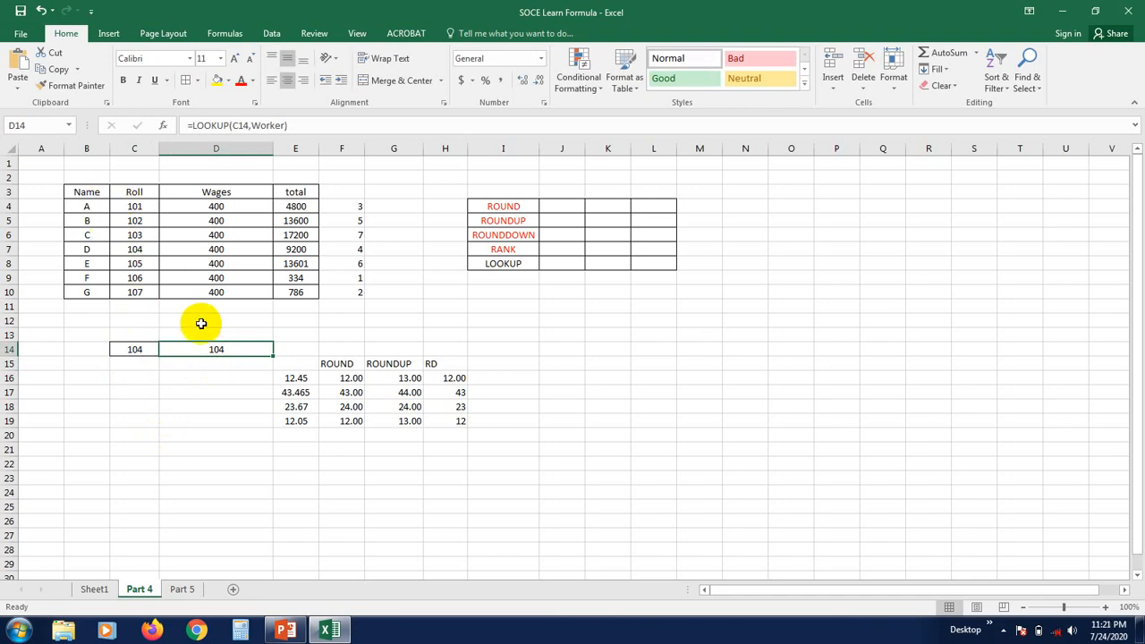
left_click(134, 349)
left_click(207, 349)
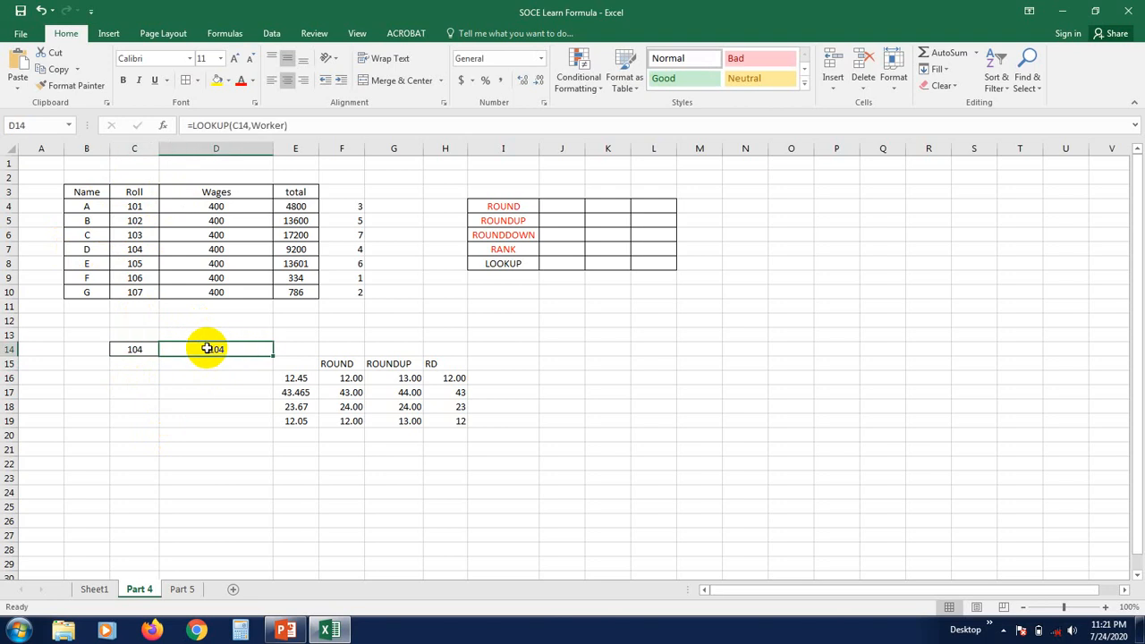
left_click(210, 389)
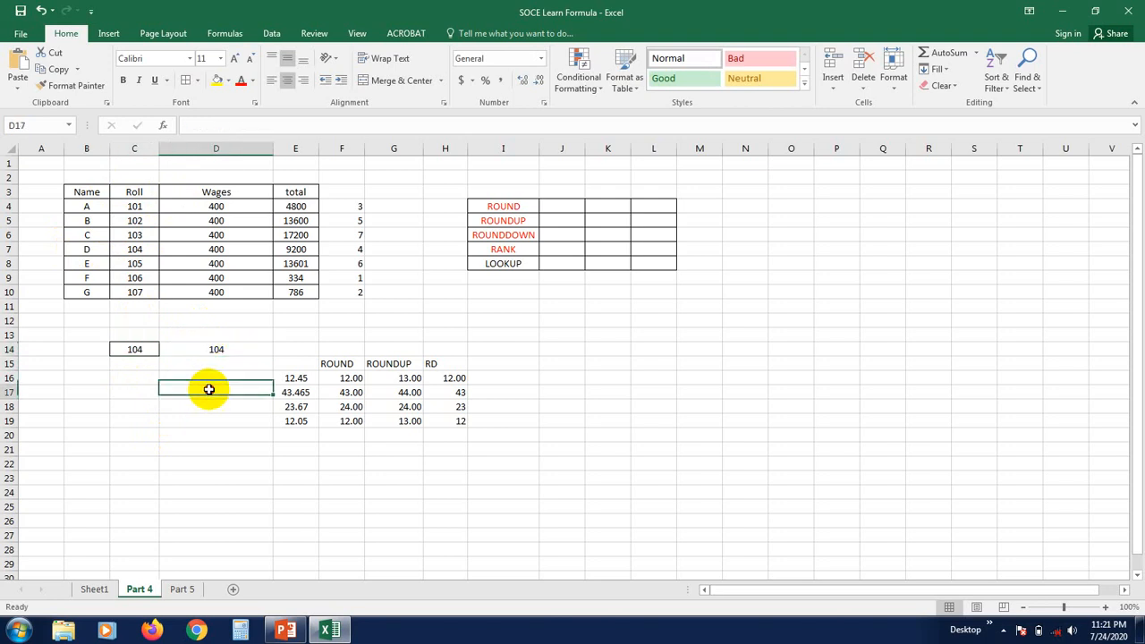
double_click(211, 349)
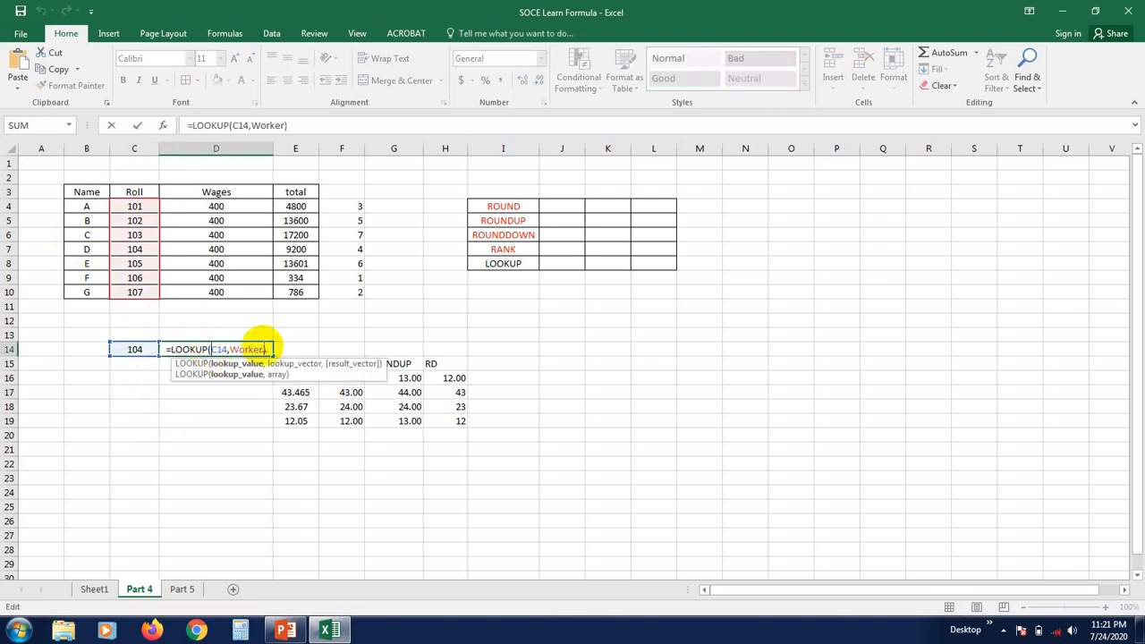
left_click(266, 349)
key("BackSpace")
key("BackSpace")
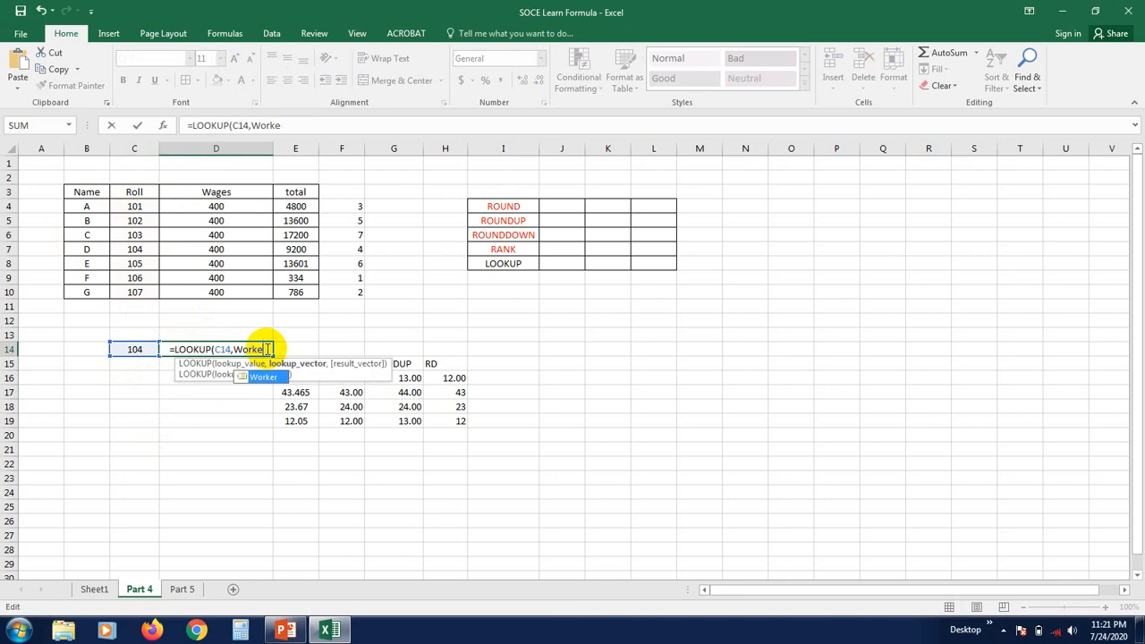
key("BackSpace")
key("BackSpace")
key("BackSpace")
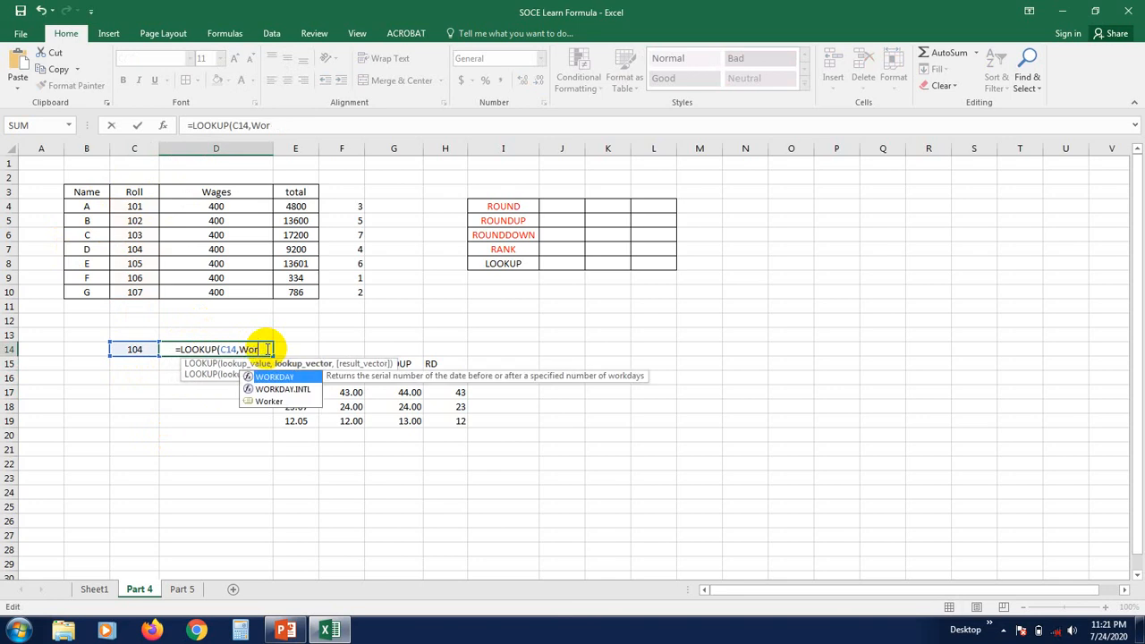
key("BackSpace")
key("BackSpace")
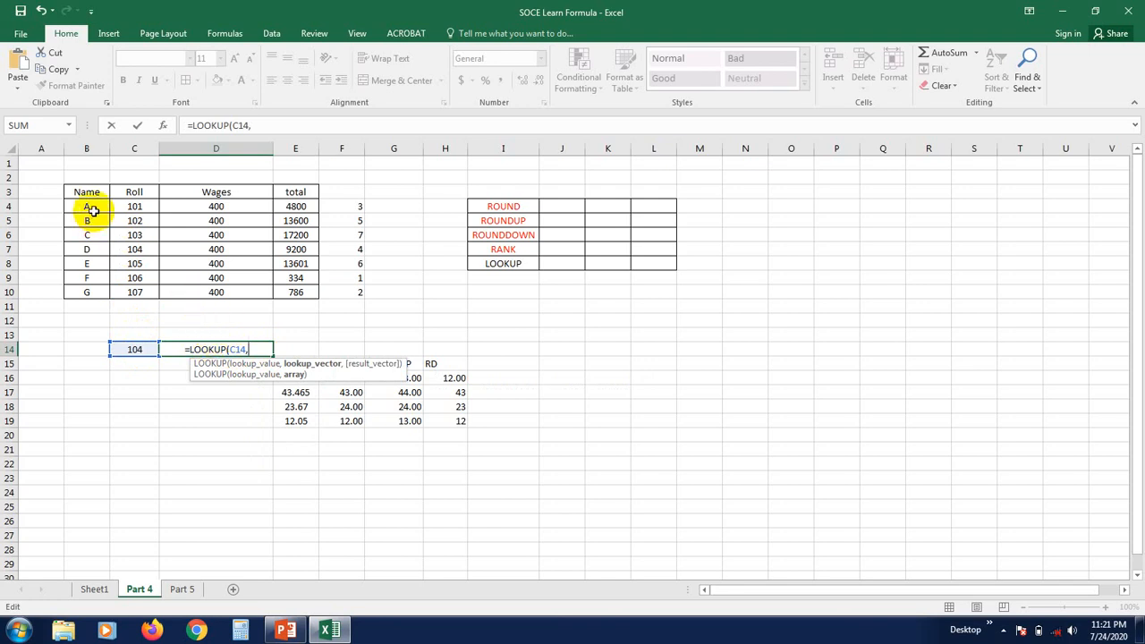
Complete D14's LOOKUP formula with the names B4:B10 as lookup vector and the roll numbers C4:C10 as result vector.
left_click_drag(92, 207, 87, 291)
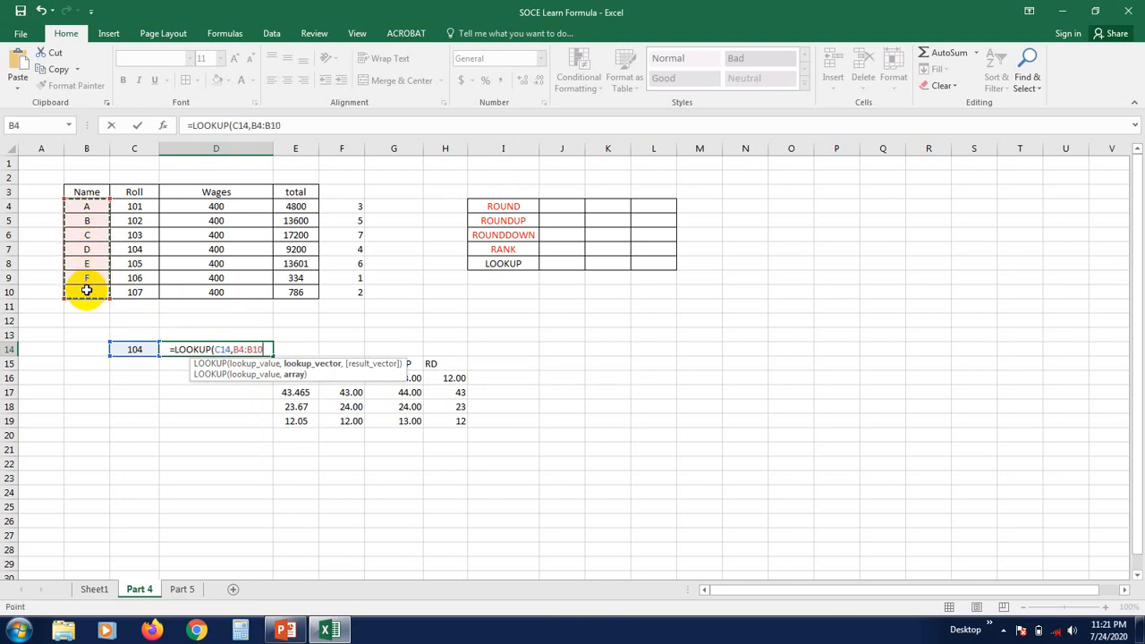
type(",")
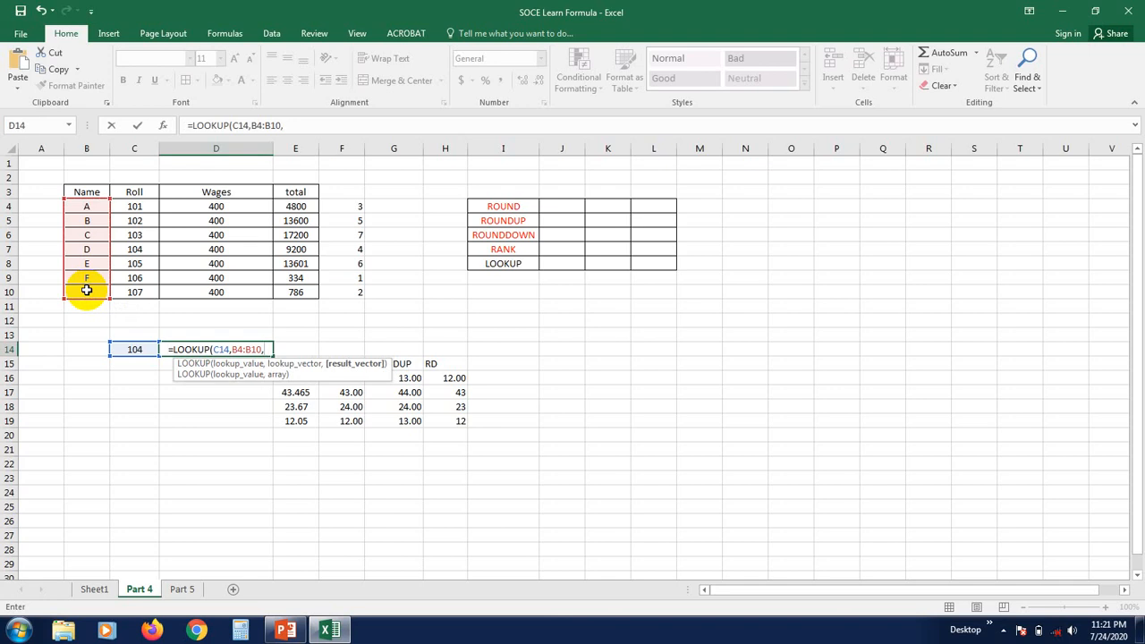
left_click_drag(133, 206, 140, 294)
type(")")
key("Return")
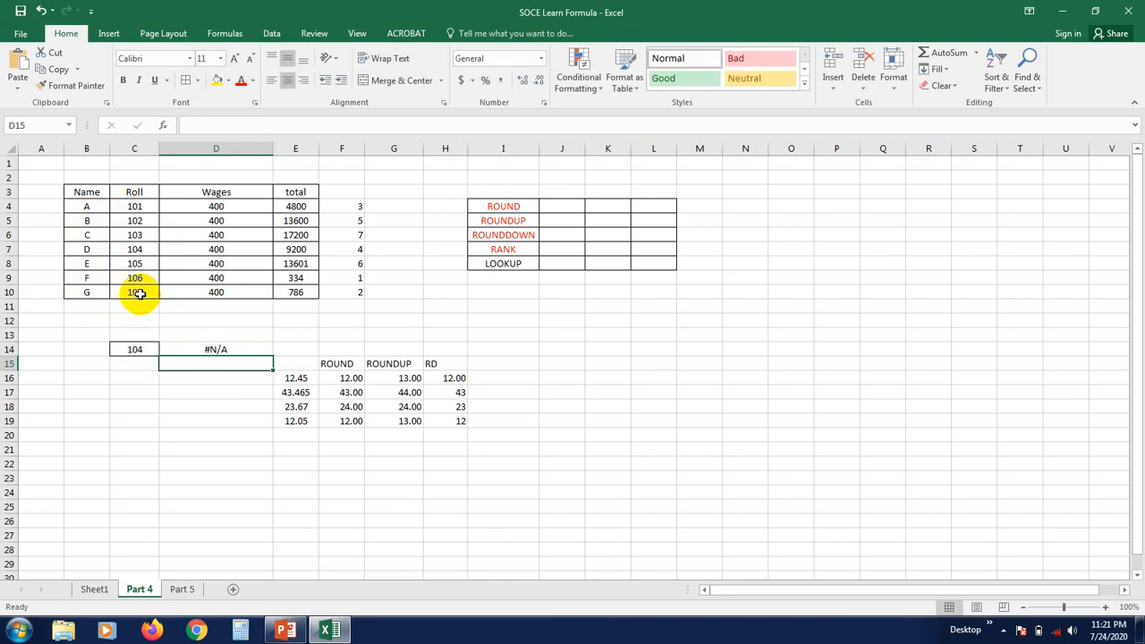
Enter the name A in C14 as the lookup value and compare D14's result with the roll number in C4.
left_click(118, 422)
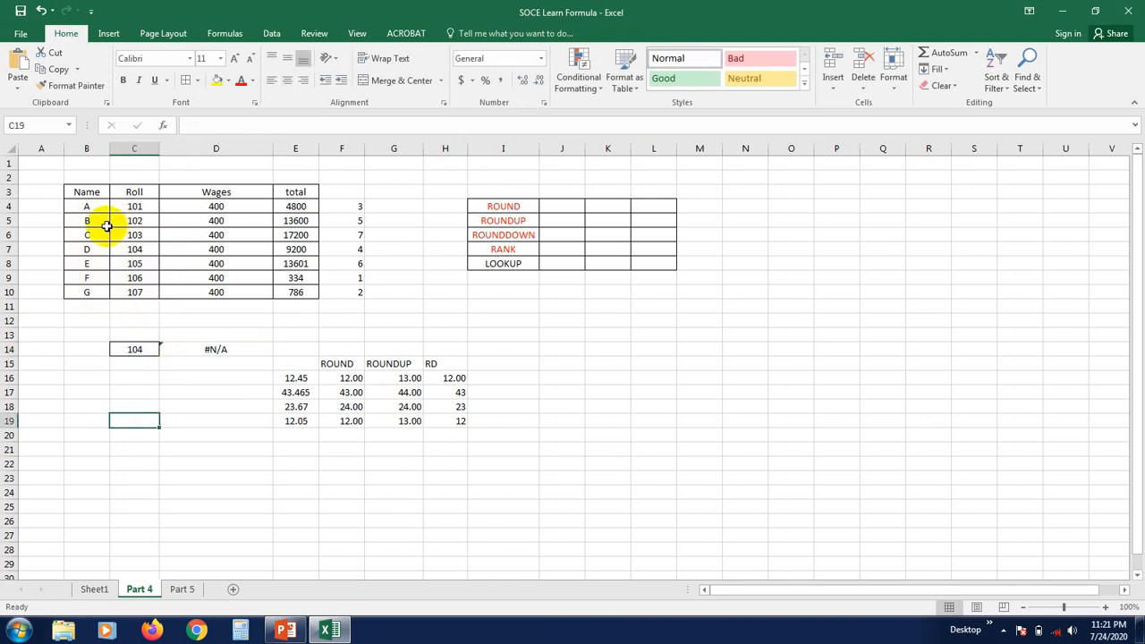
left_click(153, 345)
type("1")
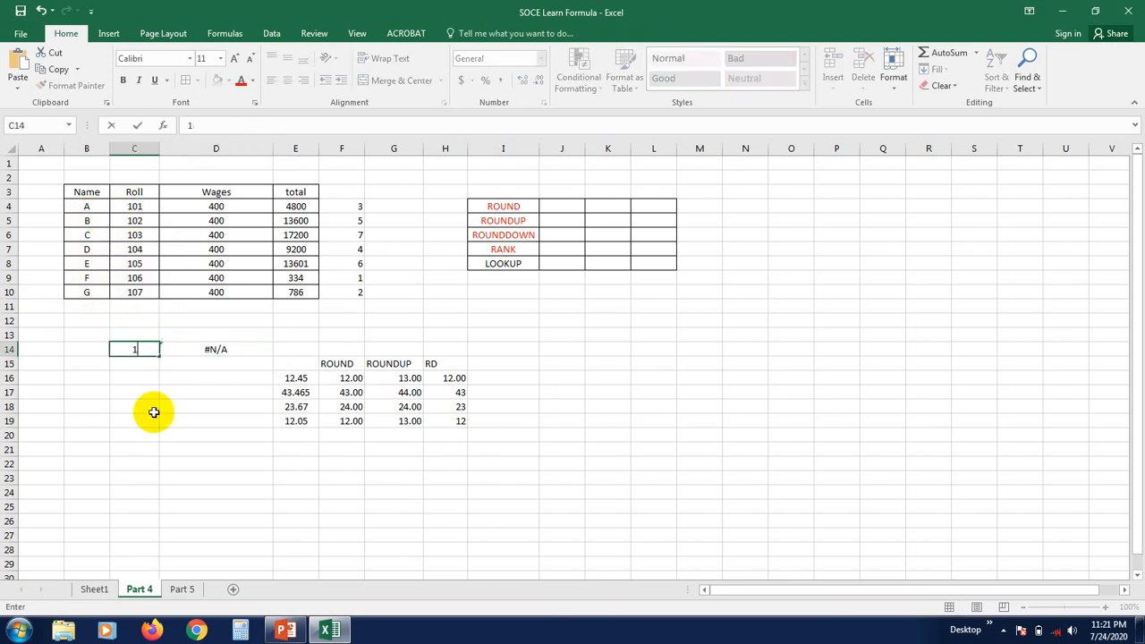
key("Return")
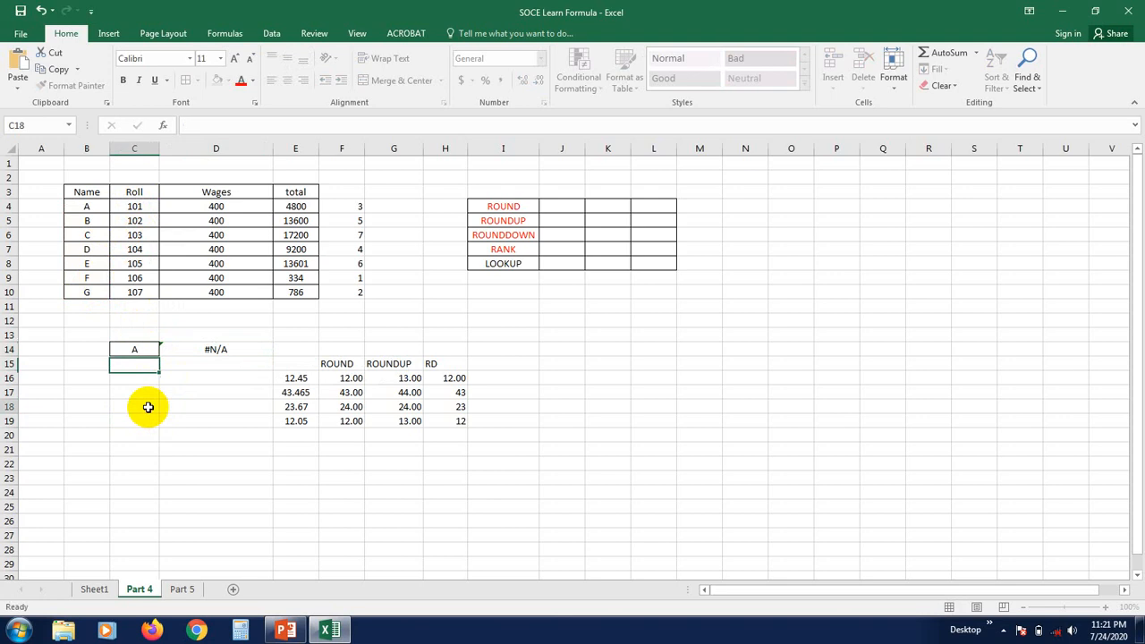
left_click(148, 407)
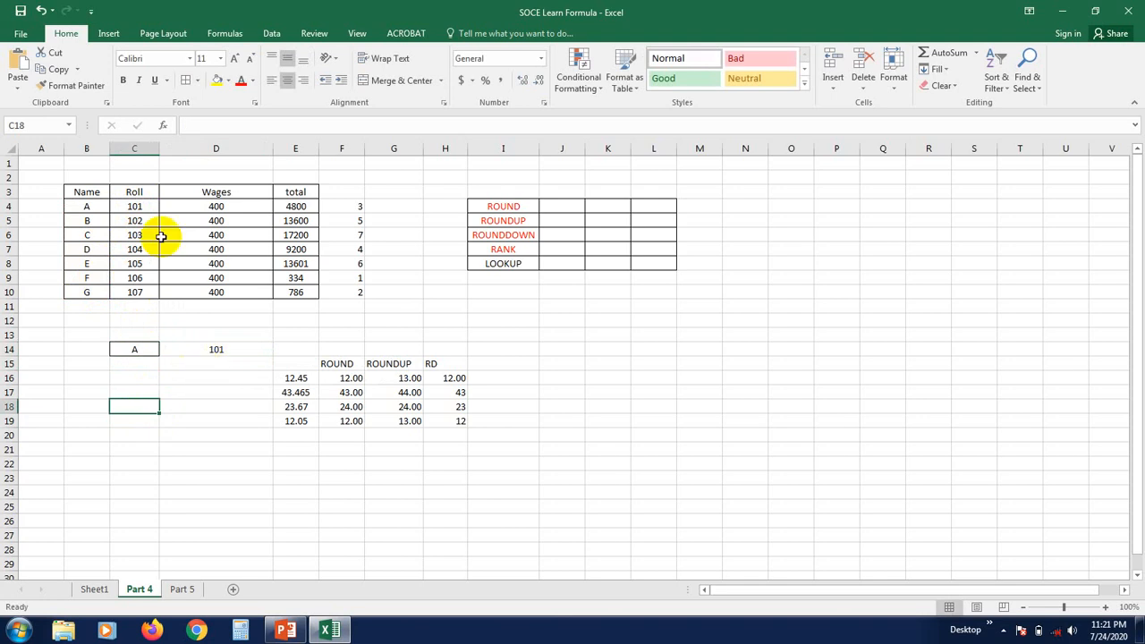
left_click(134, 208)
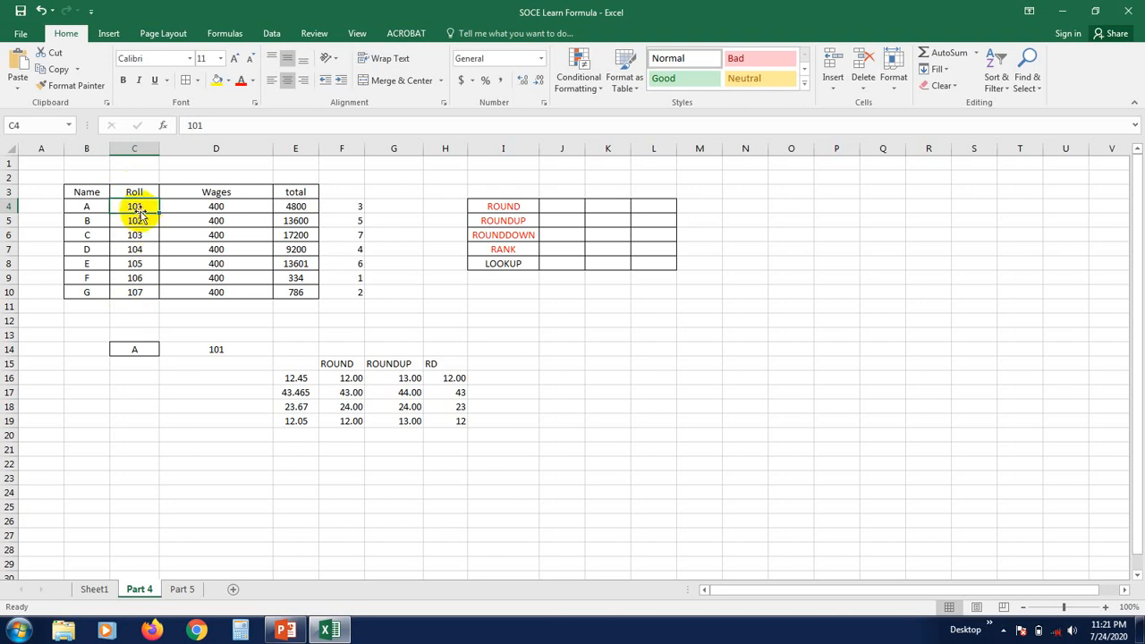
left_click(170, 377)
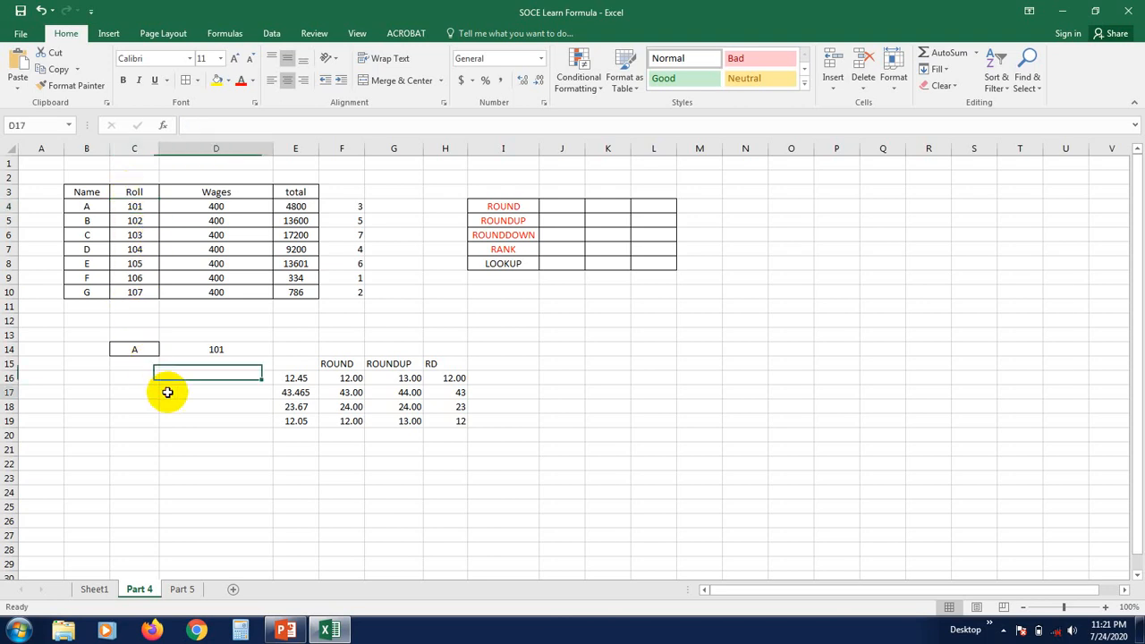
Change the lookup value in C14 to F and select D14 to inspect its LOOKUP formula.
left_click(133, 349)
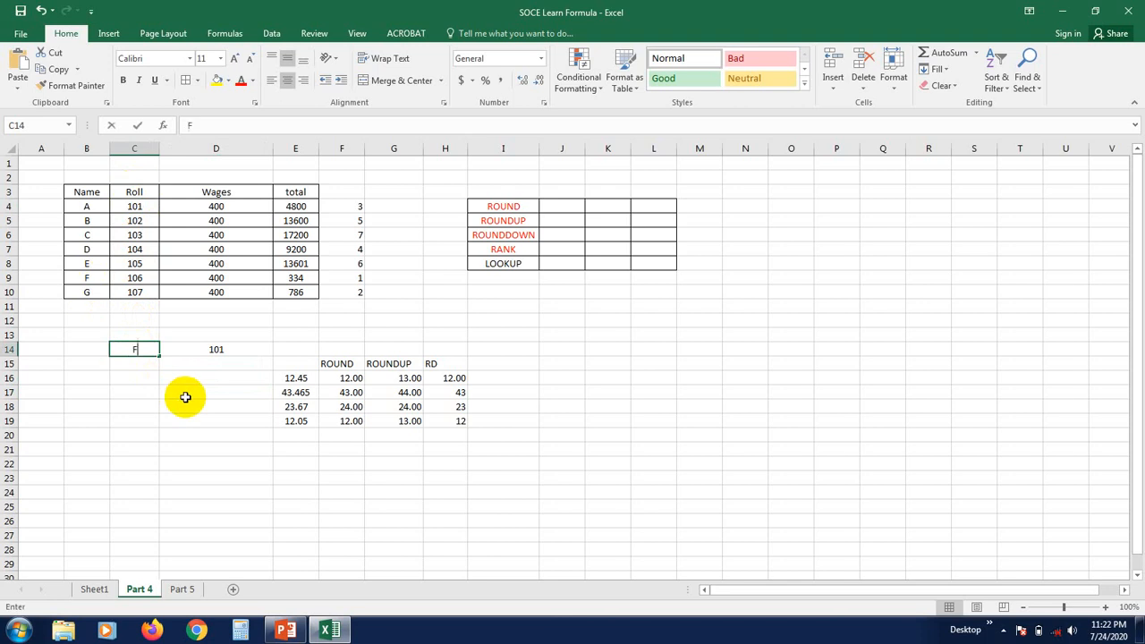
type("F")
left_click(176, 417)
left_click(237, 350)
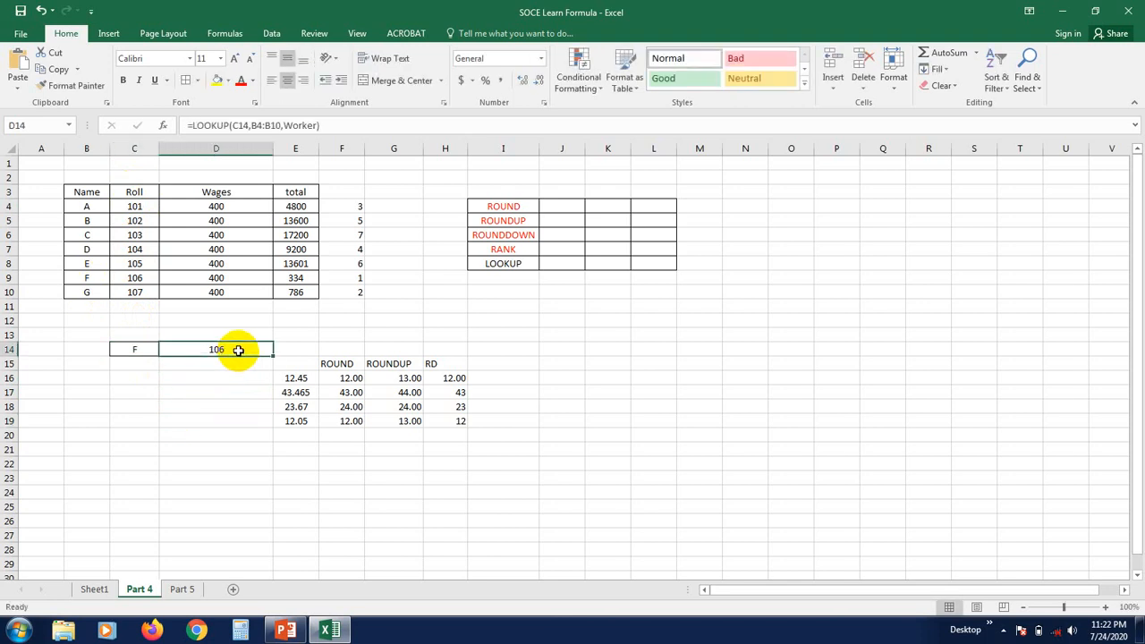